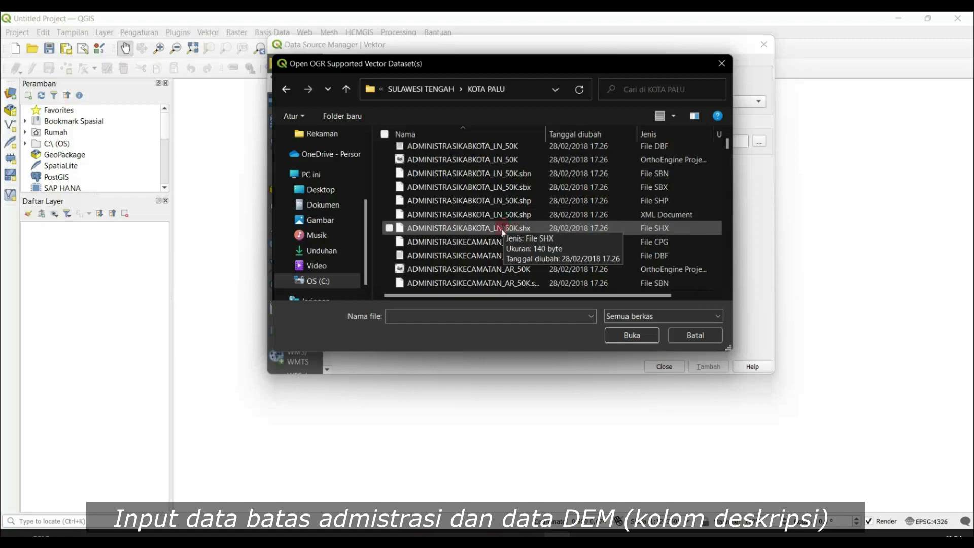
Add the ADMINISTRASIKECAMATAN_AR_50K.shp vector layer from the KOTA PALU folder, accepting the preselected coordinate transformation.
scroll(502, 226, "down", 1)
left_click(504, 274)
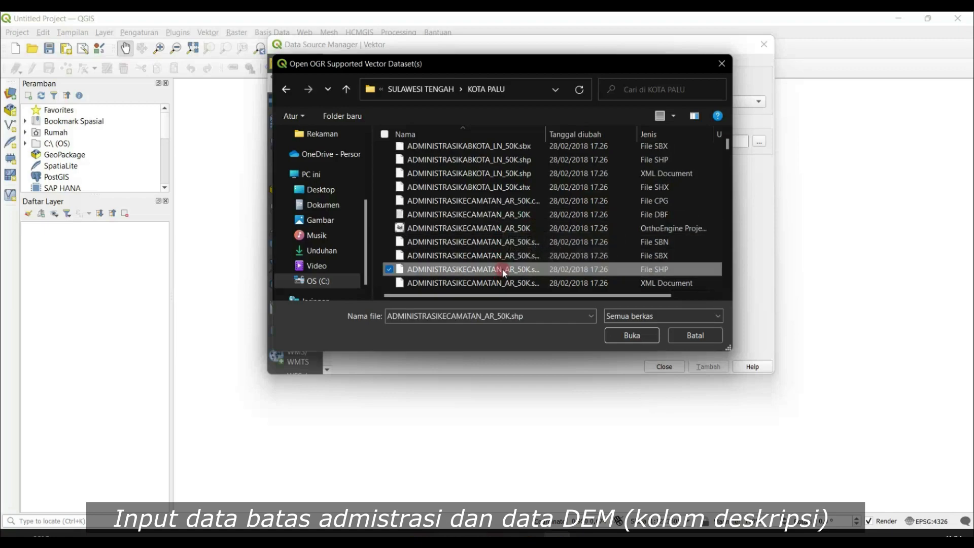
left_click(631, 335)
left_click(710, 367)
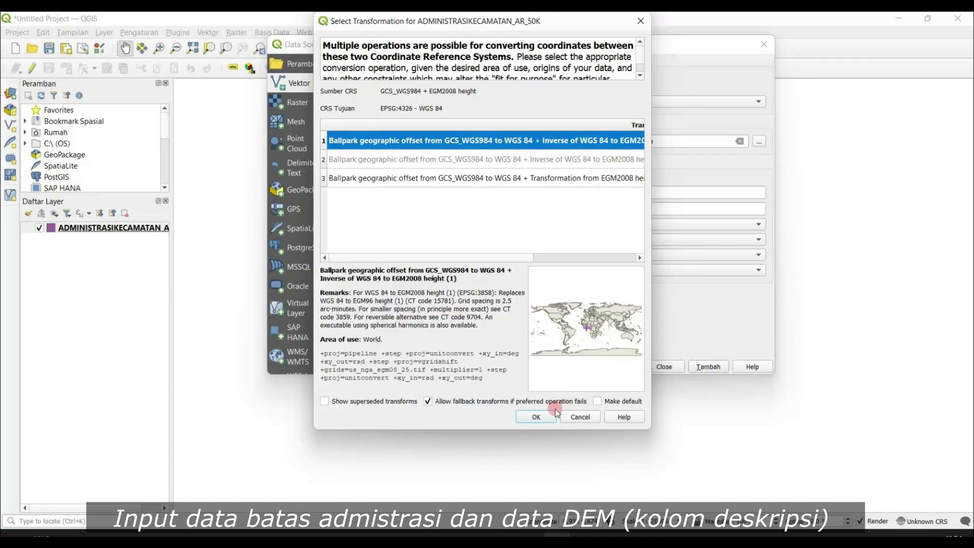
left_click(526, 415)
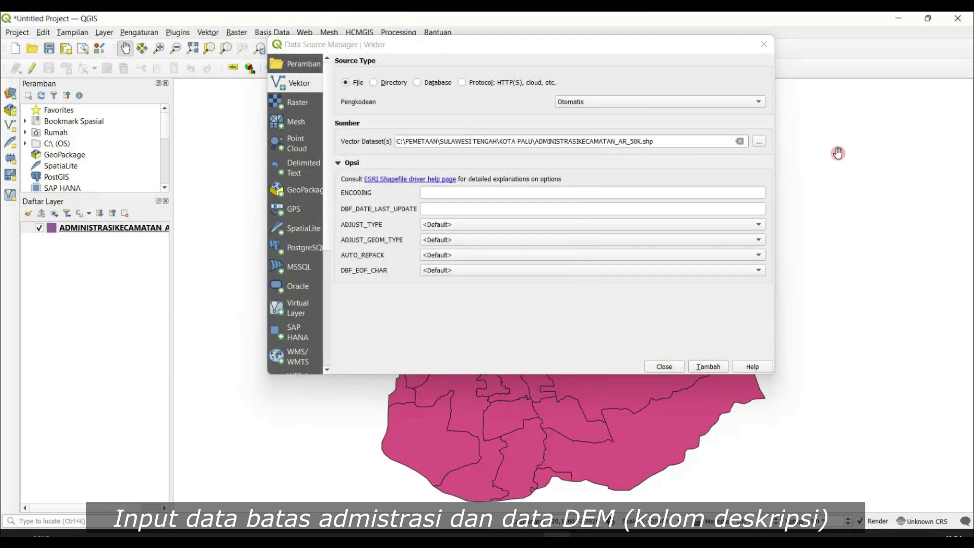
Browse for a raster dataset to add in the folder C:\PEMETAAN\LATIHAN\DEM\DEM\mosaic.
left_click(294, 106)
left_click(758, 132)
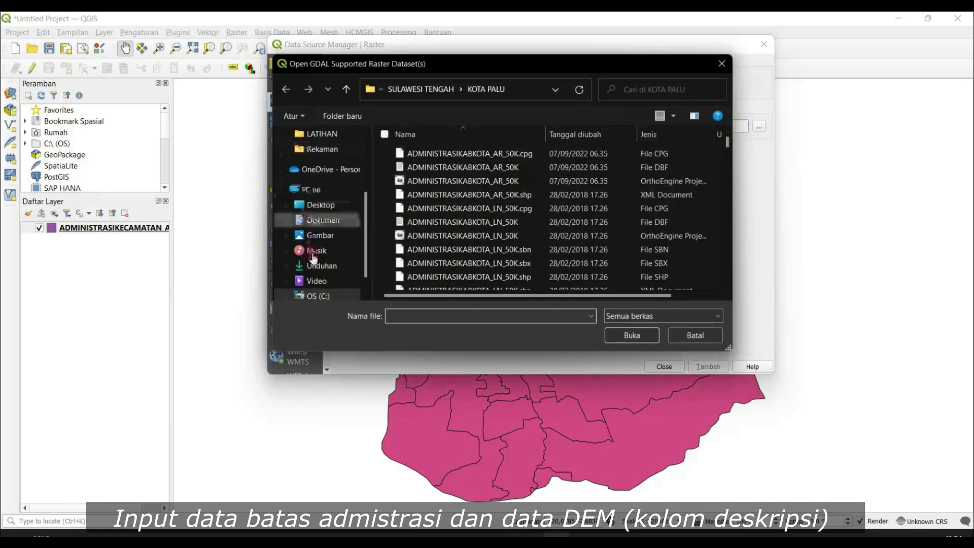
left_click(318, 295)
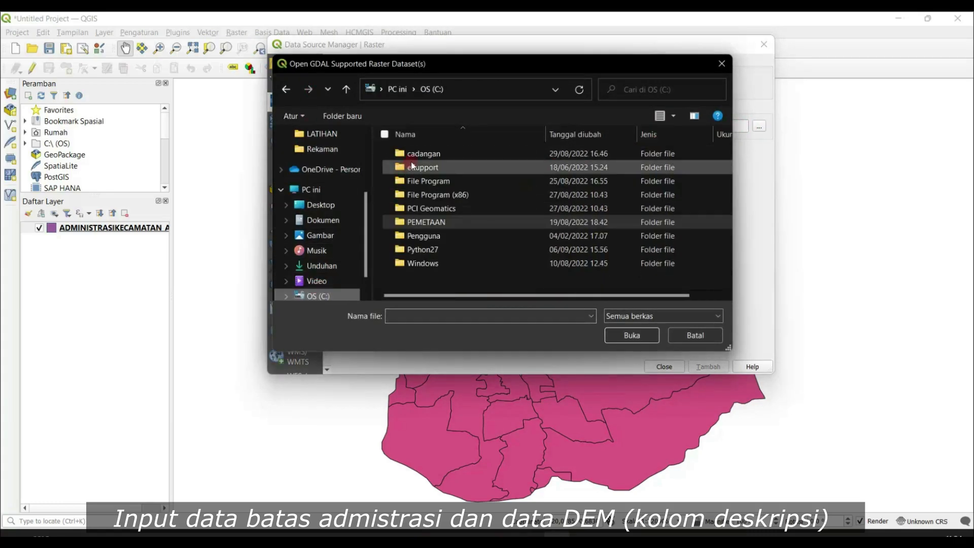
double_click(435, 221)
double_click(437, 167)
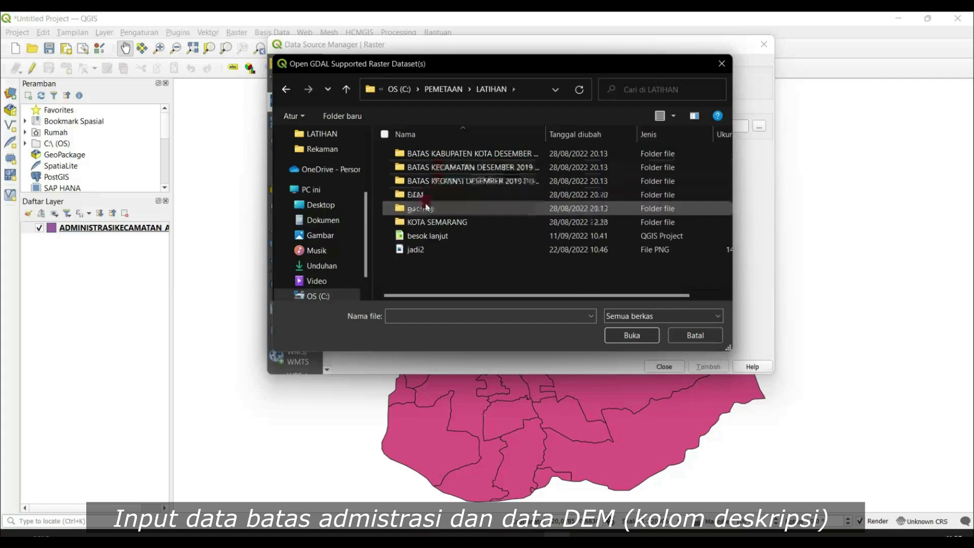
double_click(427, 197)
double_click(432, 153)
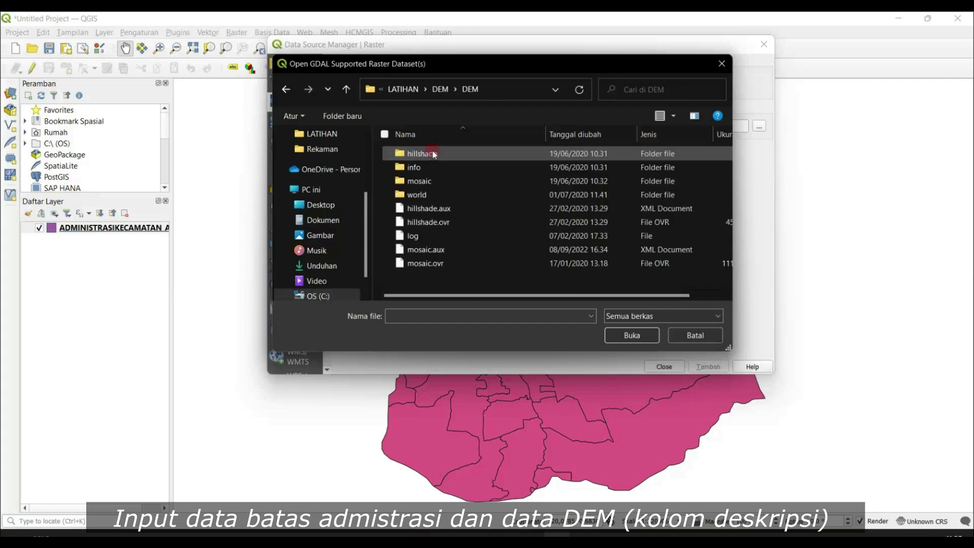
double_click(431, 181)
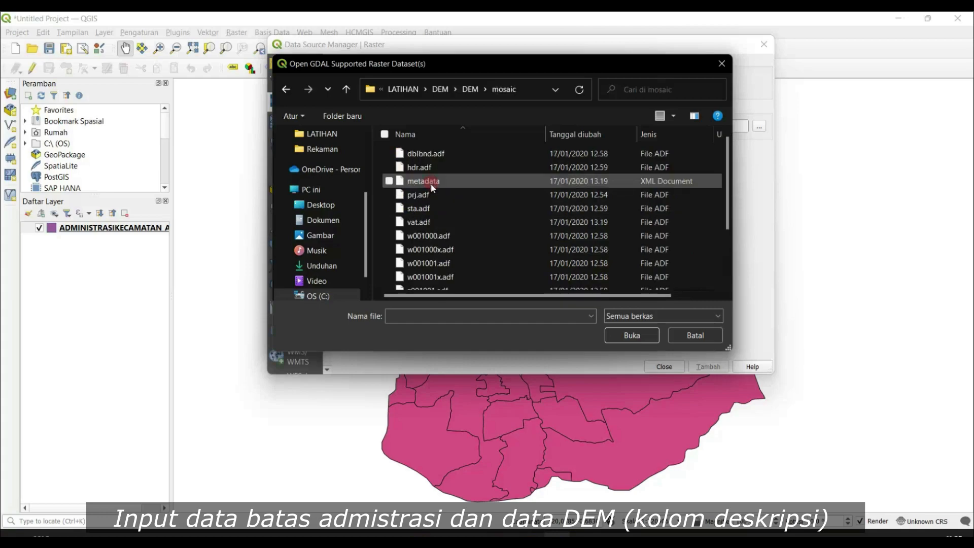
Add the z001003x.adf raster to the project and place the district boundary layer above it.
scroll(452, 217, "down", 2)
left_click(462, 282)
left_click(629, 335)
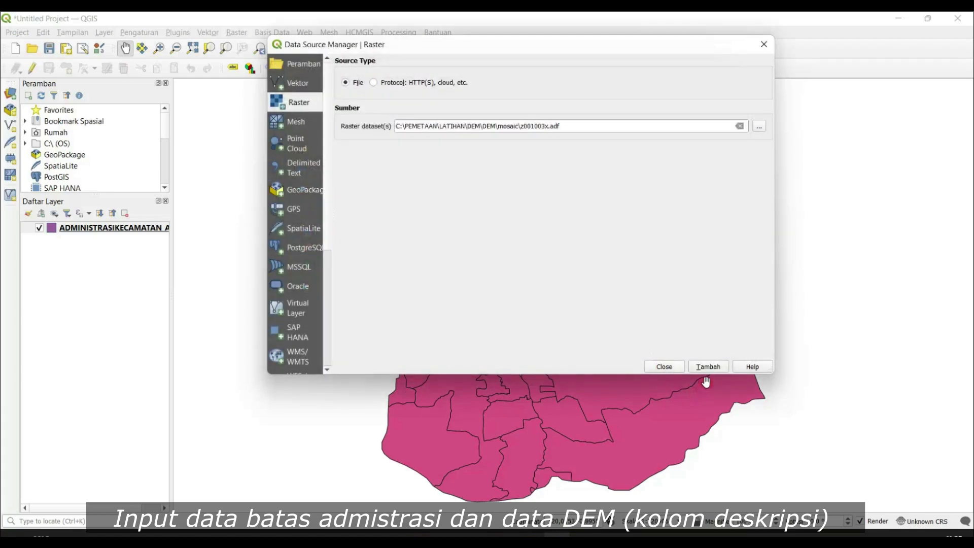
left_click(708, 368)
left_click(665, 368)
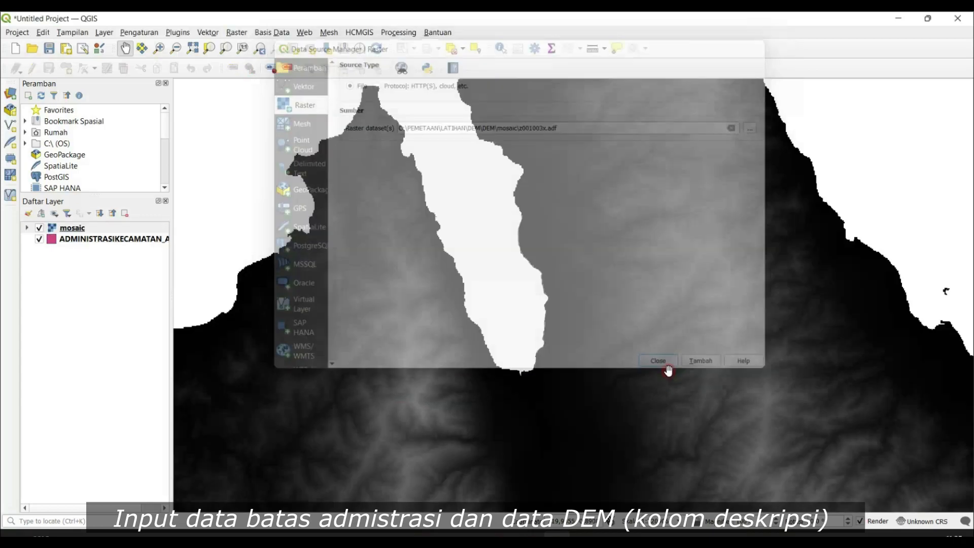
mouse_move(98, 245)
left_mouse_down()
mouse_move(91, 220)
mouse_move(81, 255)
mouse_move(76, 246)
left_mouse_up()
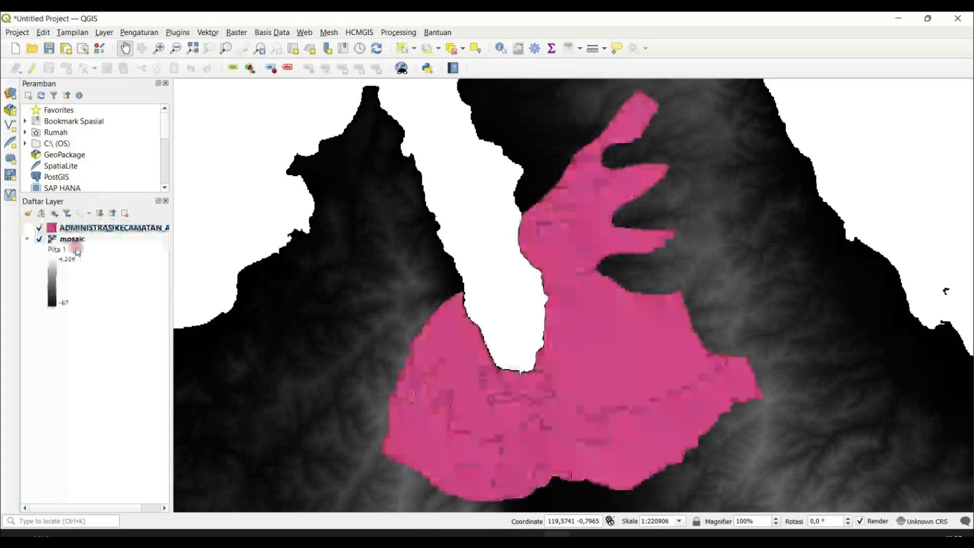
scroll(569, 372, "down", 1)
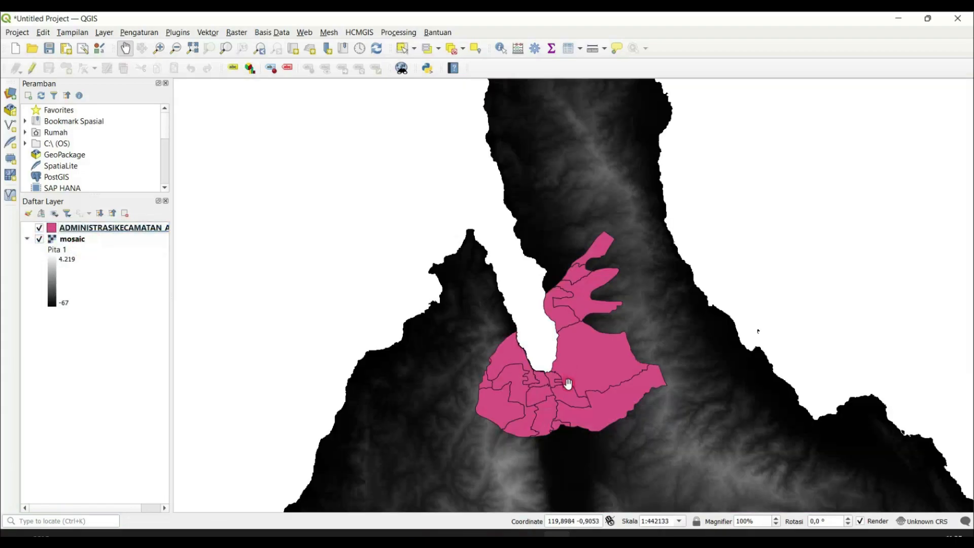
Start Clip Raster by Mask Layer with mosaic as the input and ADMINISTRASIKECAMATAN_AR_50K as the mask.
left_click(236, 32)
mouse_move(274, 133)
left_click(398, 147)
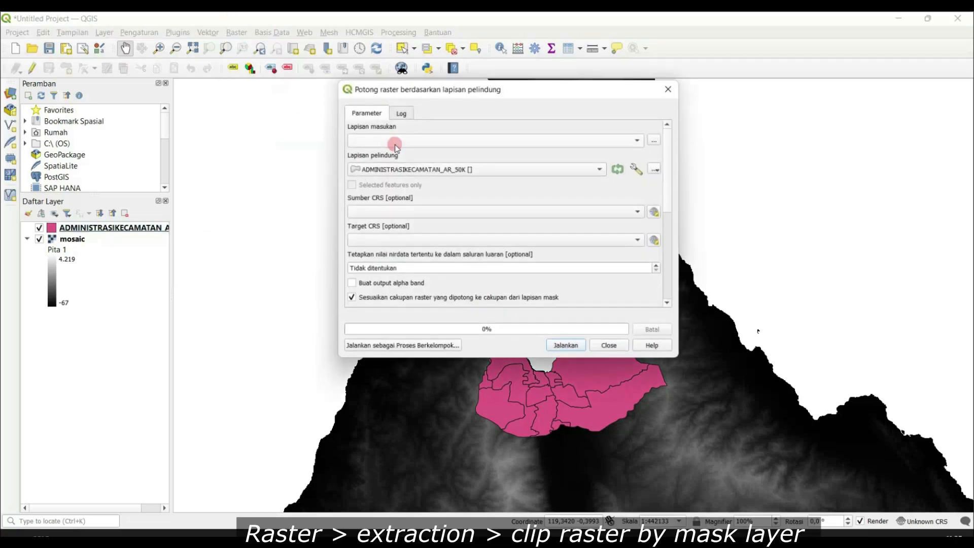
left_click(642, 139)
left_click(557, 150)
left_click(597, 170)
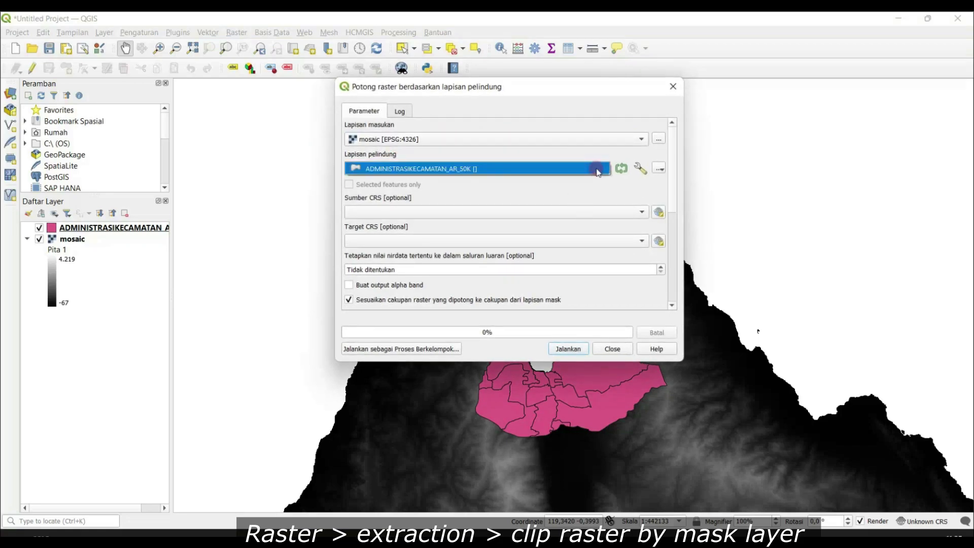
left_click(558, 170)
Set both the source and target CRS of the clip to Default CRS: EPSG:4326 - WGS 84.
left_click_drag(675, 182, 673, 196)
left_click(621, 177)
left_click(521, 201)
left_click(577, 207)
left_click(477, 230)
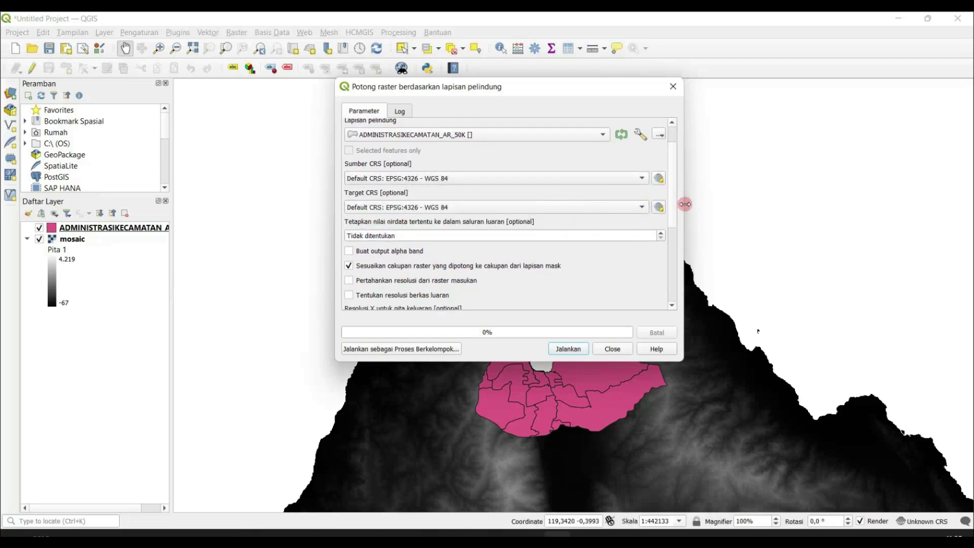
Set the clipped output file to batas.tif in the LATIHAN folder and run the clip.
left_click_drag(675, 203, 674, 263)
left_click(659, 265)
left_click(684, 293)
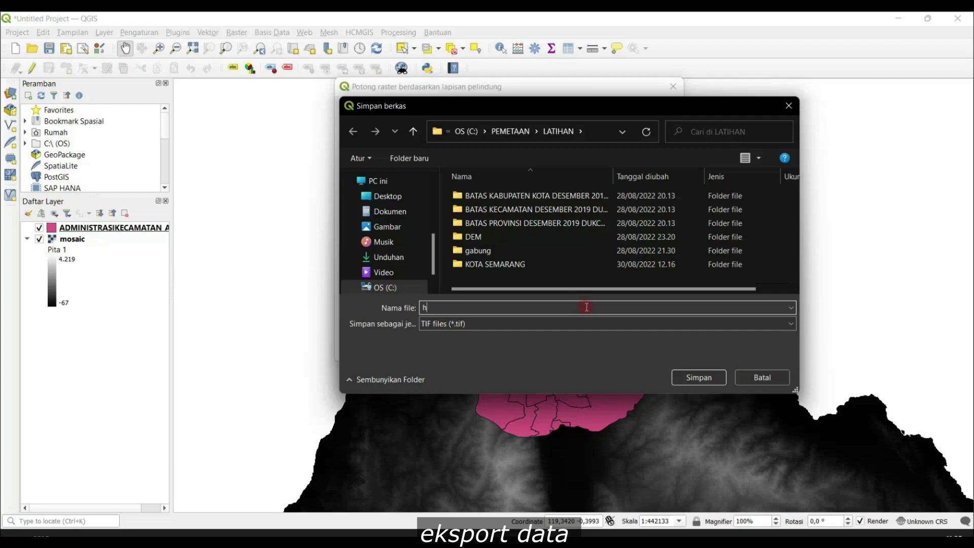
type("bat")
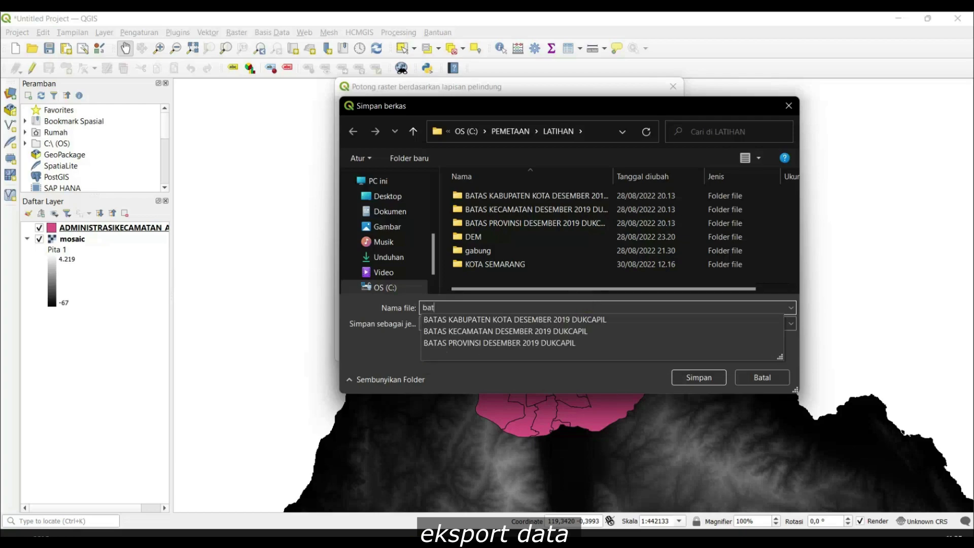
type("as")
left_click(700, 378)
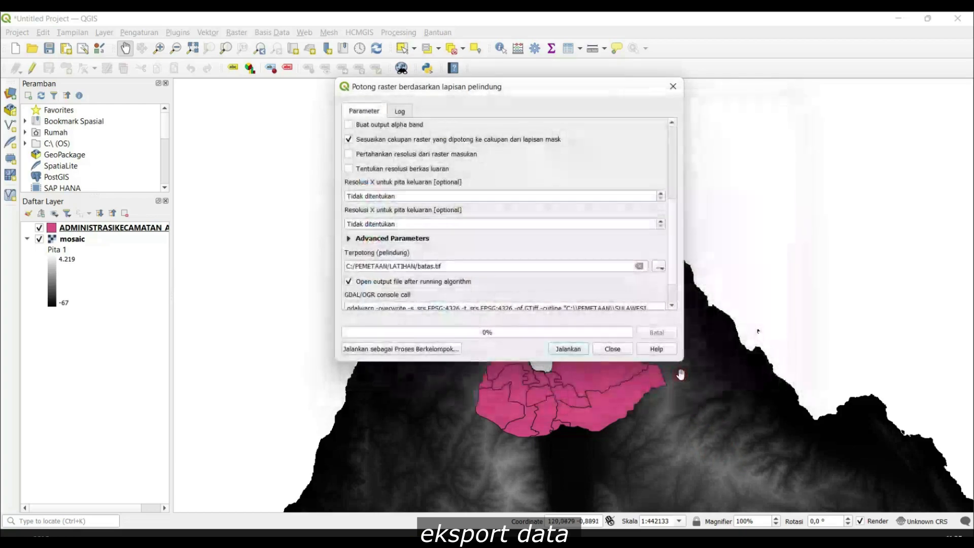
scroll(669, 270, "down", 3)
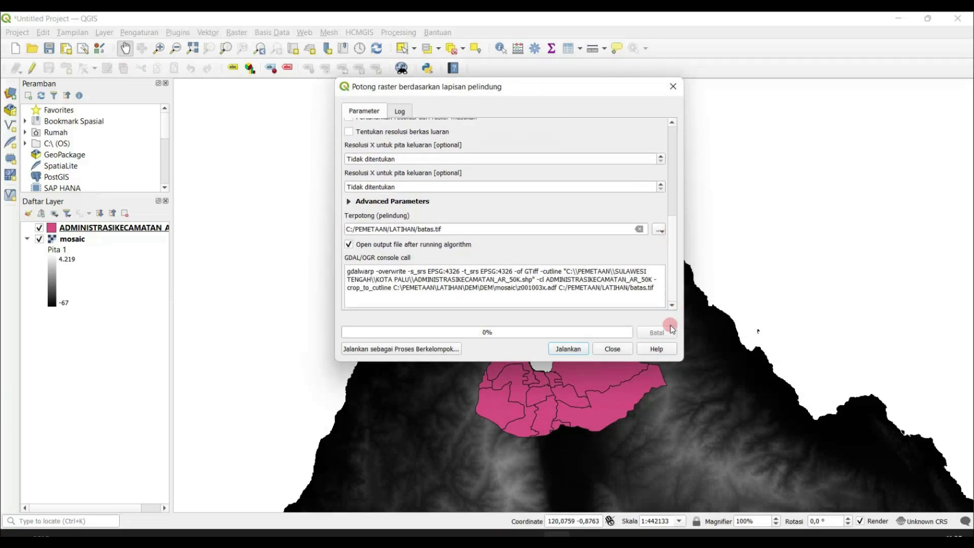
left_click(569, 348)
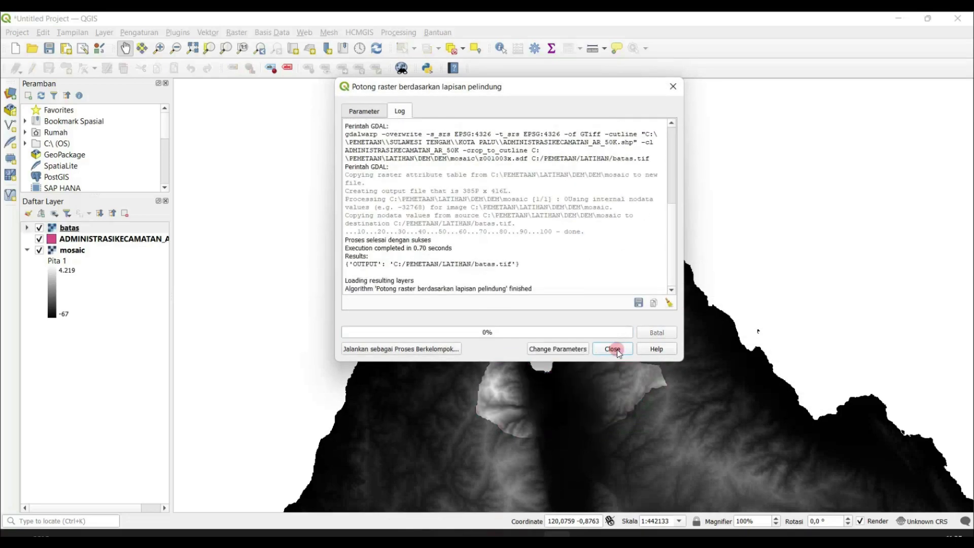
left_click(613, 349)
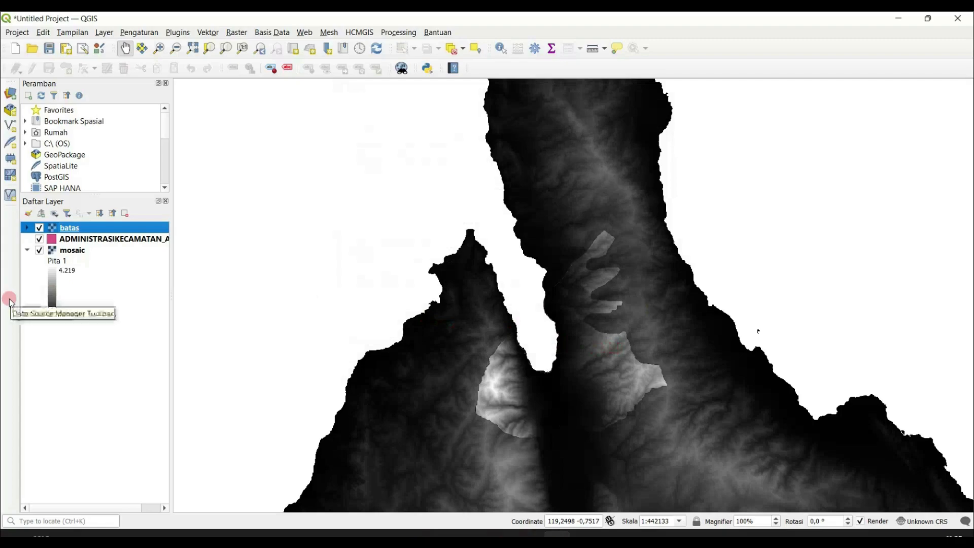
Hide the mosaic layer and remove it from the project.
left_click(40, 251)
right_click(50, 250)
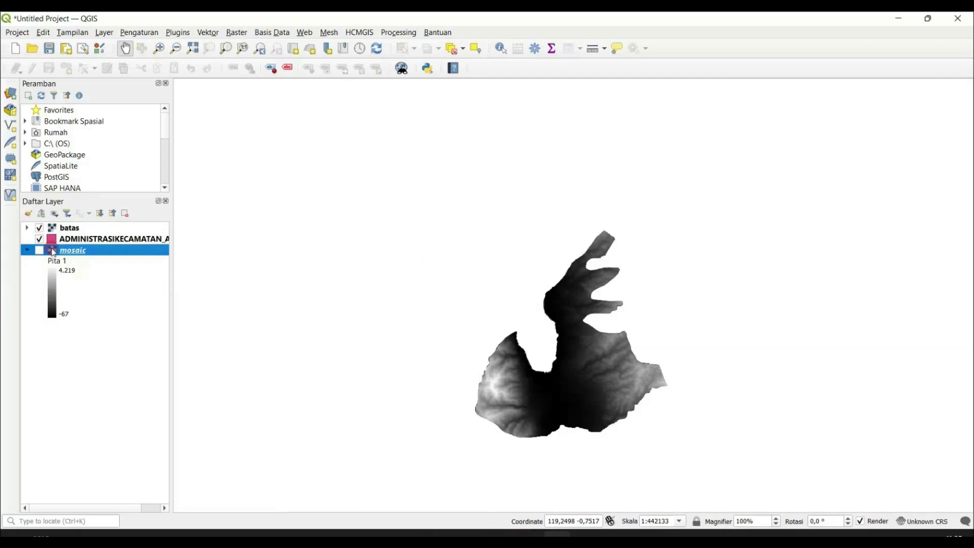
left_click(94, 355)
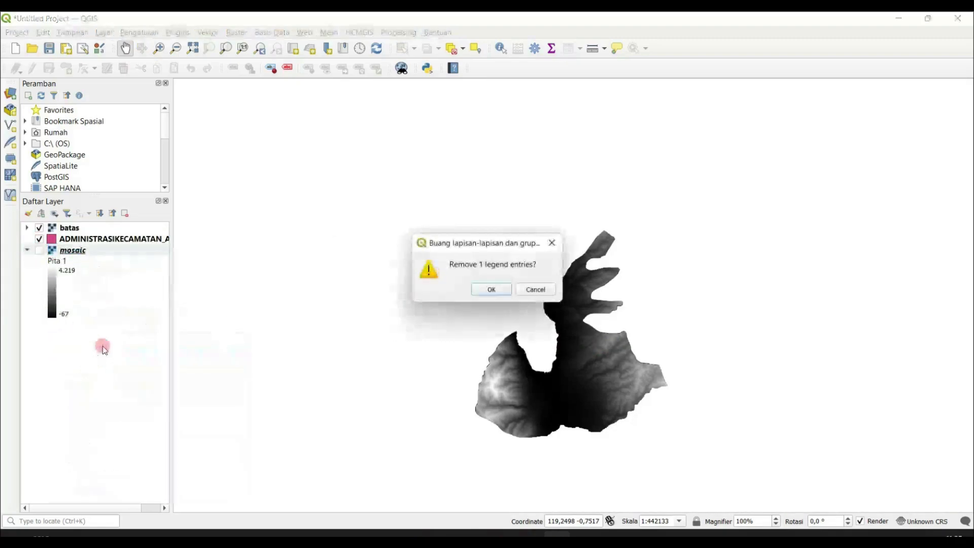
left_click(494, 287)
Start the Hillshade raster analysis with the batas layer as its input.
scroll(608, 363, "up", 1)
scroll(608, 362, "down", 1)
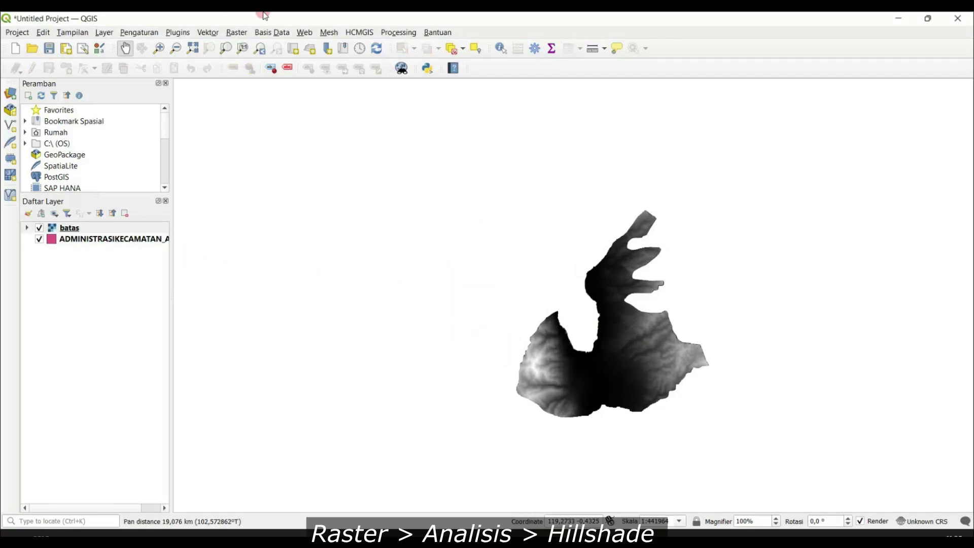
left_click(237, 32)
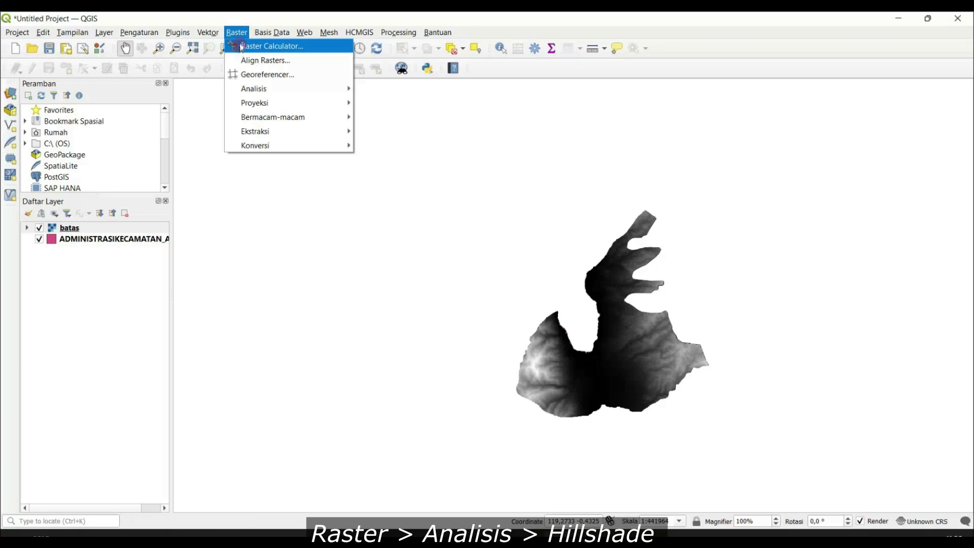
mouse_move(261, 90)
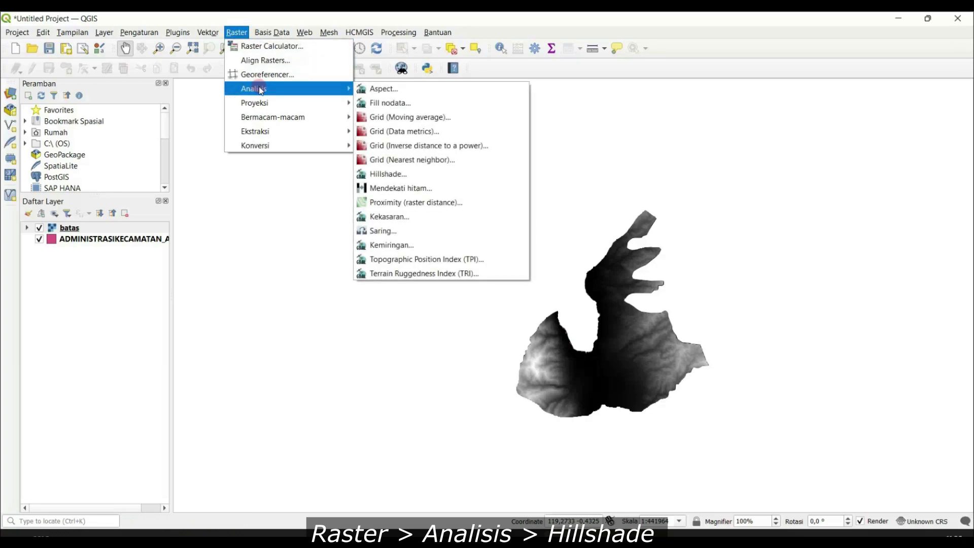
left_click(388, 174)
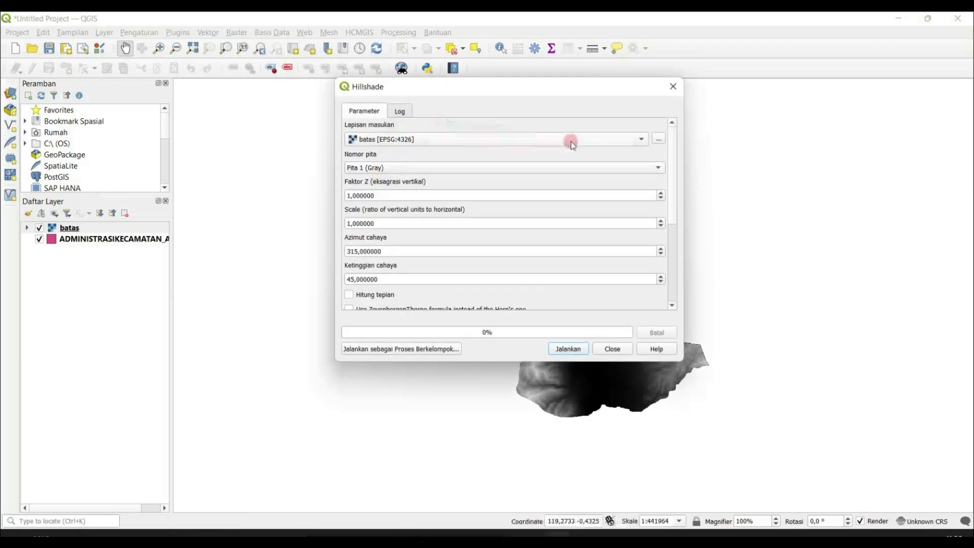
left_click(619, 141)
left_click(619, 141)
Set the hillshade output file to hildshade.tif in the LATIHAN folder and run the analysis.
left_click_drag(675, 154, 678, 235)
left_click(657, 228)
left_click(680, 257)
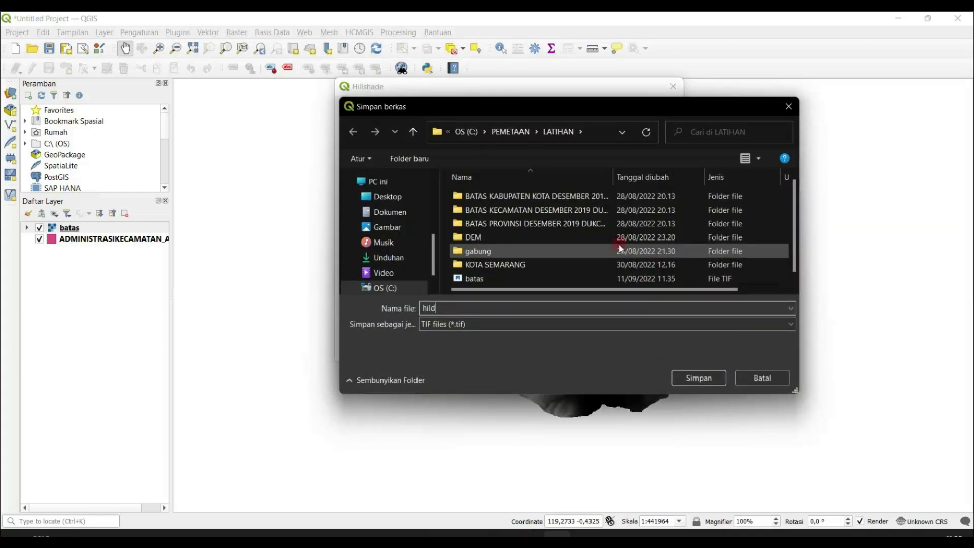
type("hildshade")
left_click(698, 378)
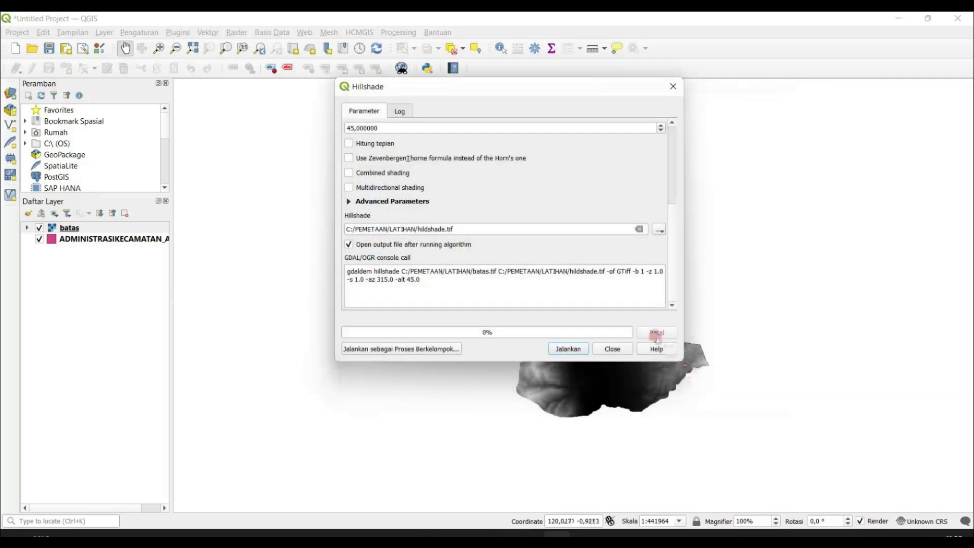
scroll(670, 295, "up", 5)
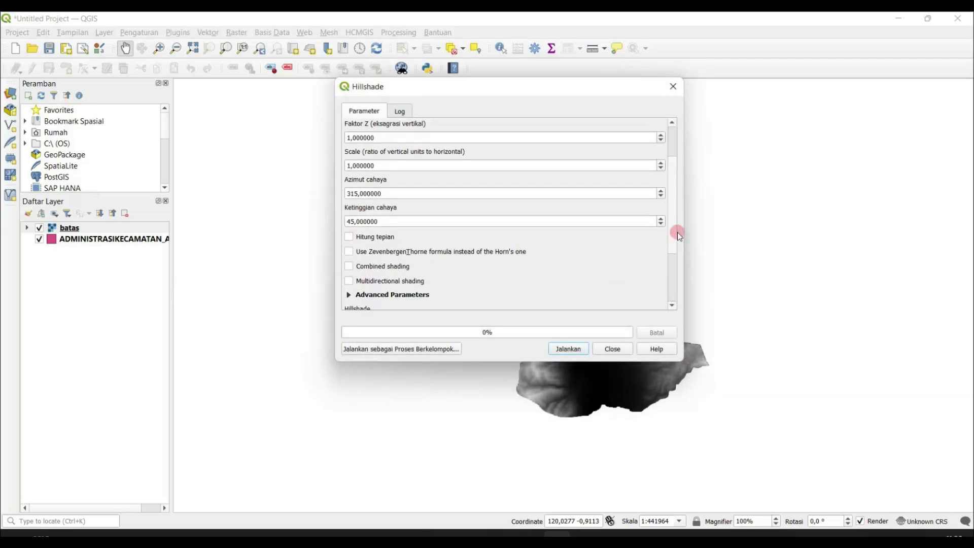
left_click(568, 349)
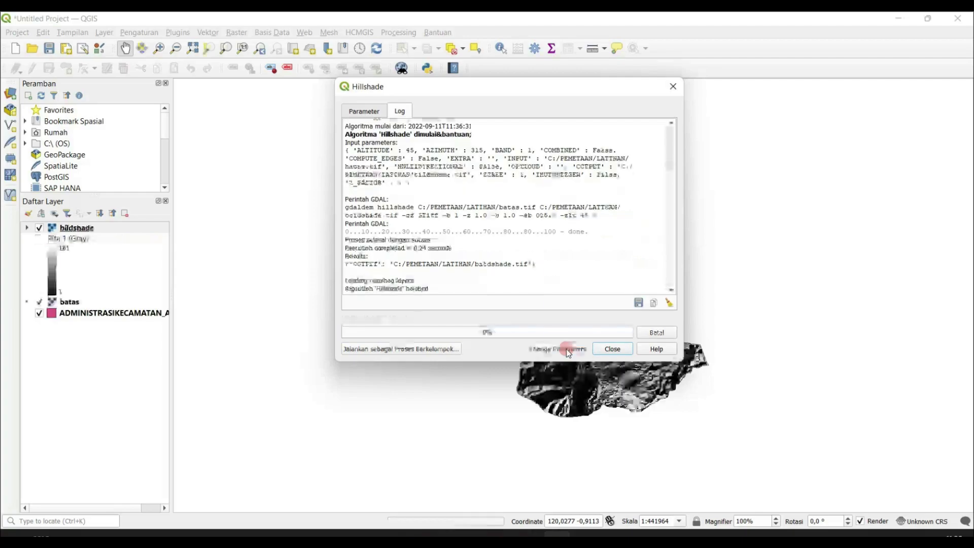
left_click(609, 349)
Remove the batas layer from the project.
left_click(101, 286)
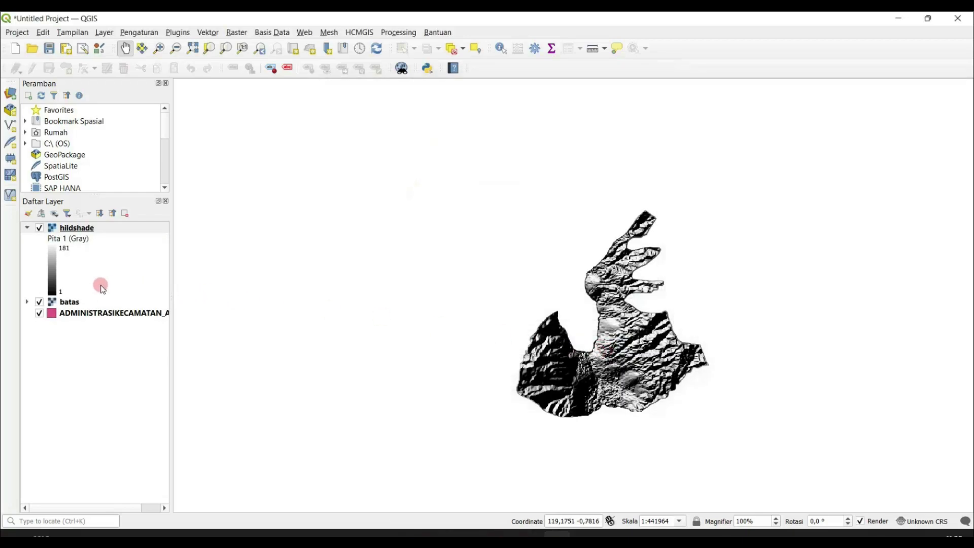
right_click(66, 306)
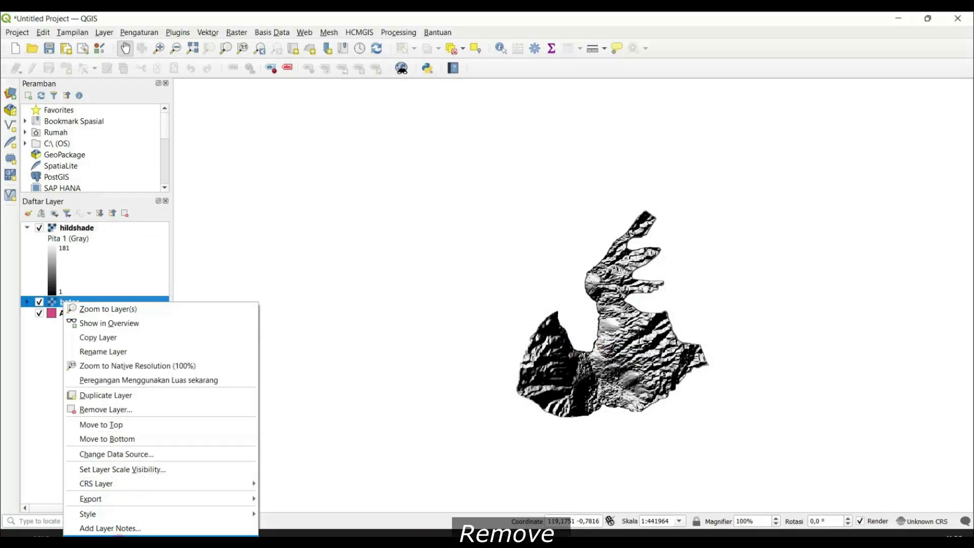
left_click(103, 412)
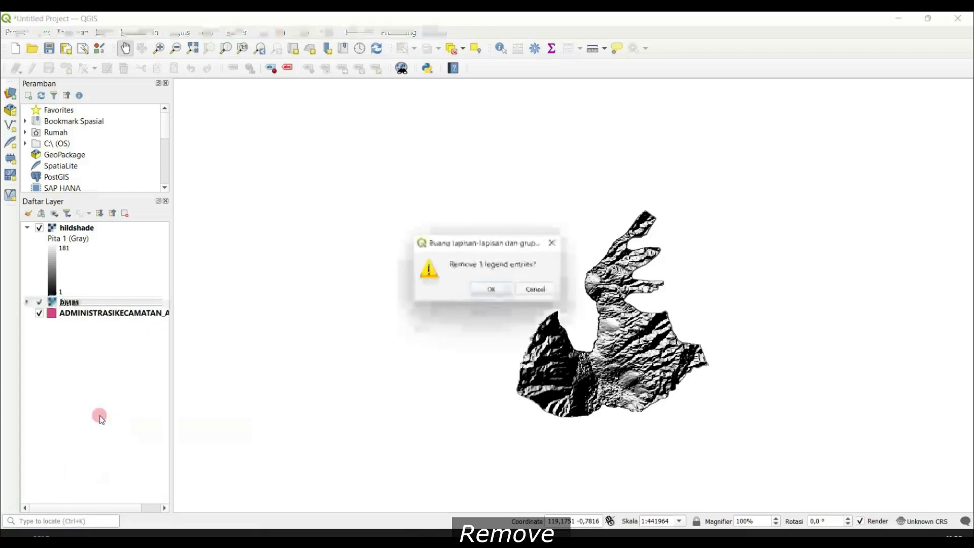
left_click(486, 292)
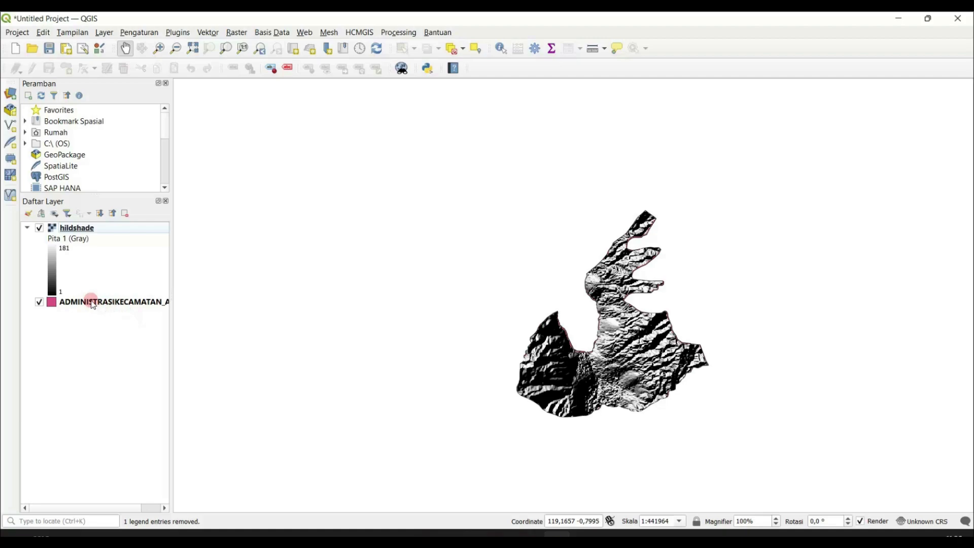
Move the ADMINISTRASIKECAMATAN_AR_50K layer above the hillshade and give it the outline blue symbol.
left_click_drag(93, 303, 95, 231)
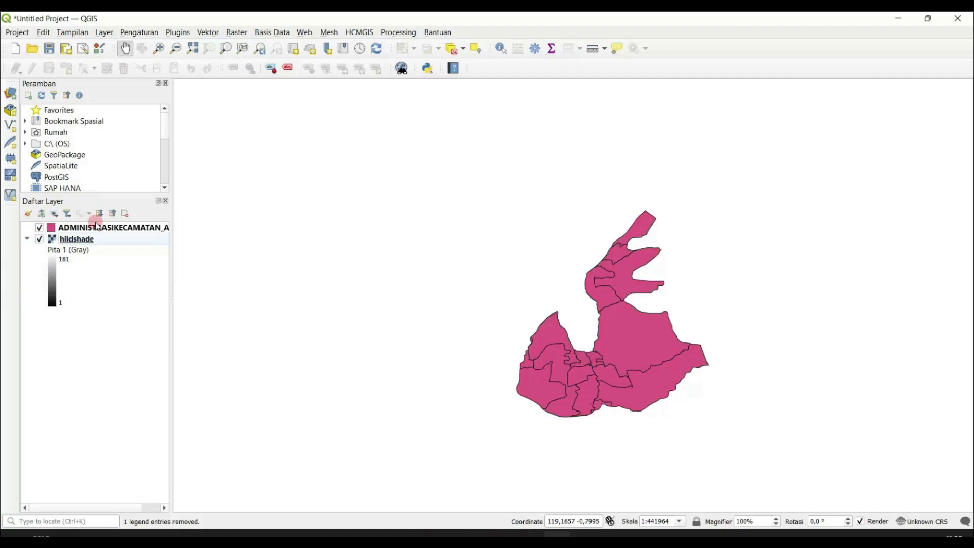
right_click(97, 232)
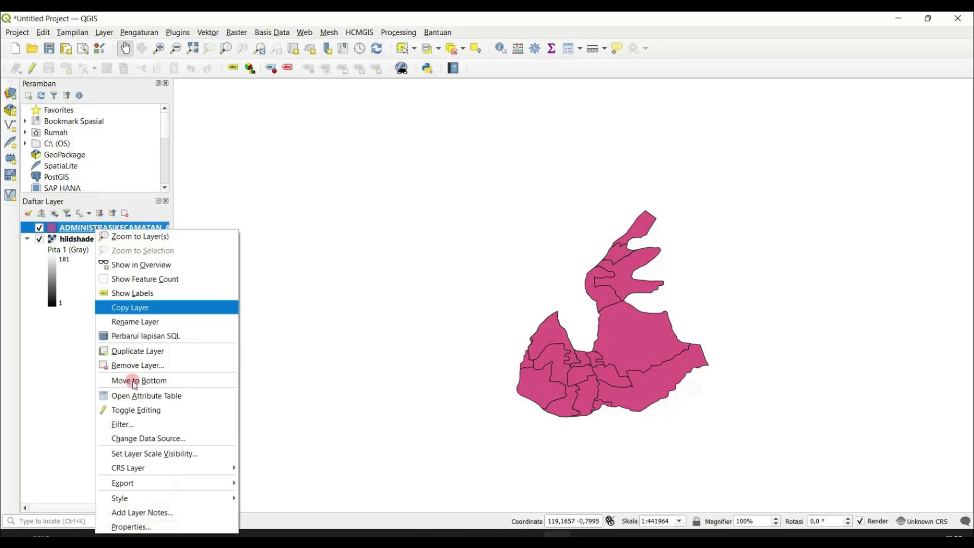
left_click(127, 528)
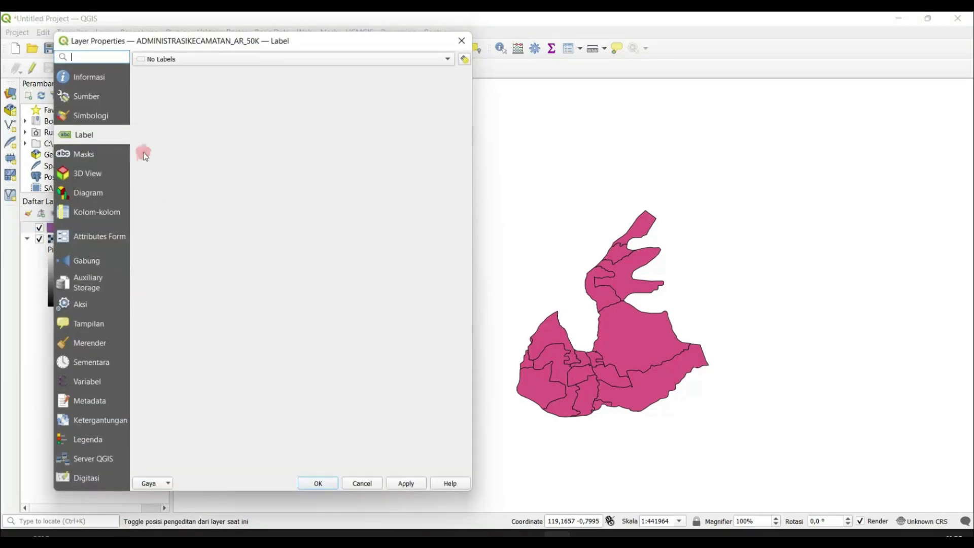
left_click(87, 116)
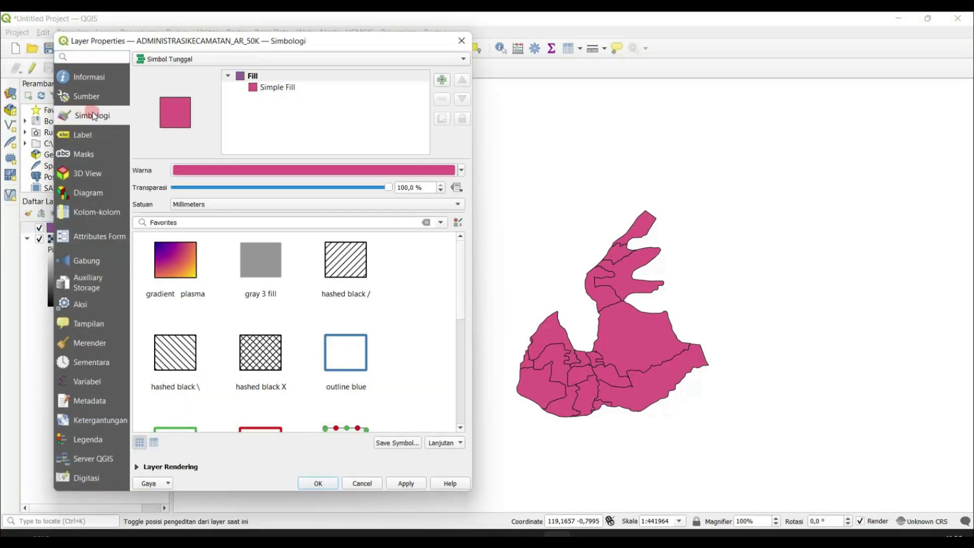
left_click(349, 331)
left_click(423, 174)
left_click(435, 147)
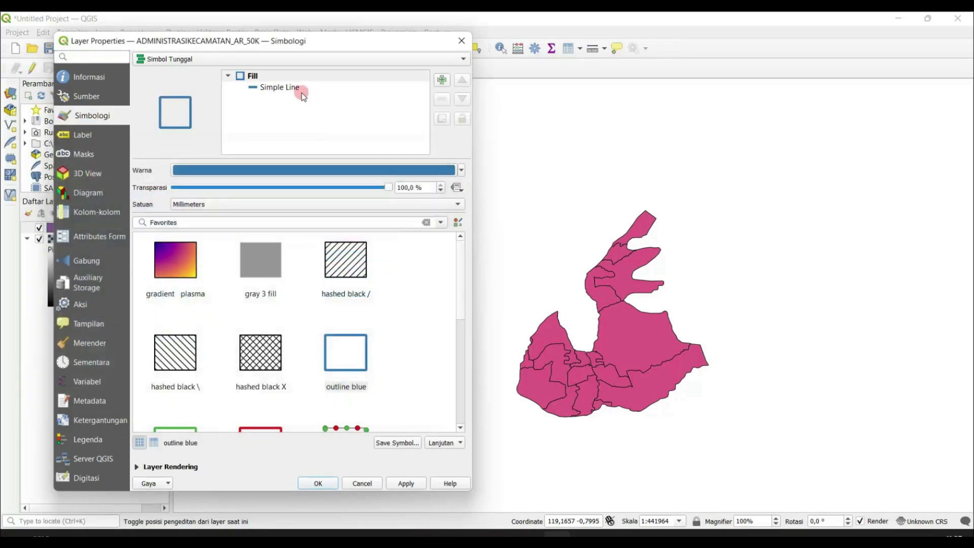
Set the stroke width of the district outline's simple line to 0.4 mm and apply it.
left_click(304, 91)
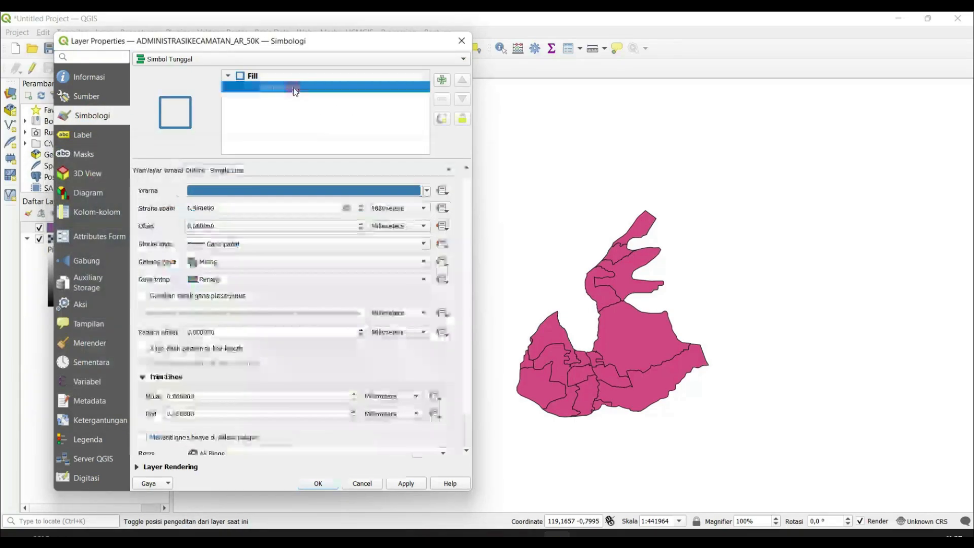
left_click(363, 210)
left_click(363, 211)
left_click(363, 211)
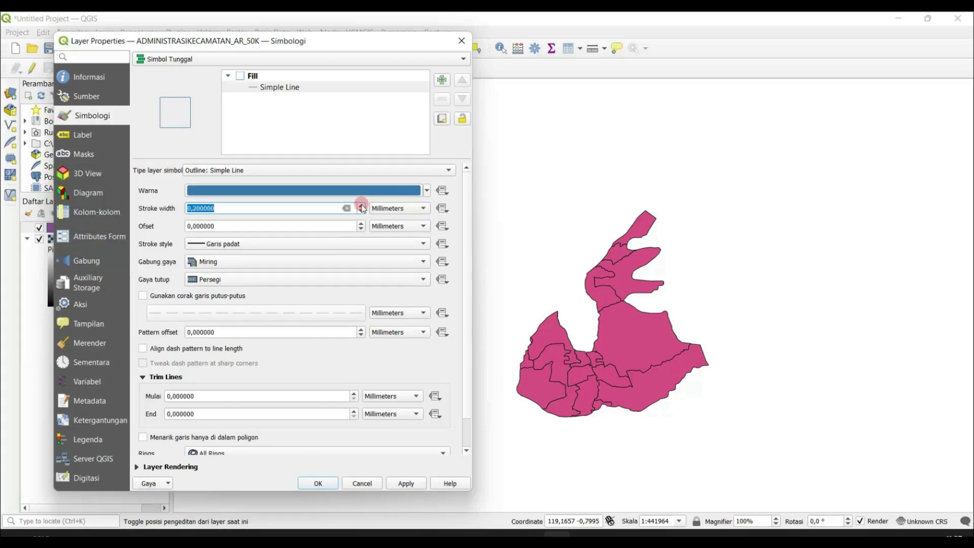
left_click(362, 207)
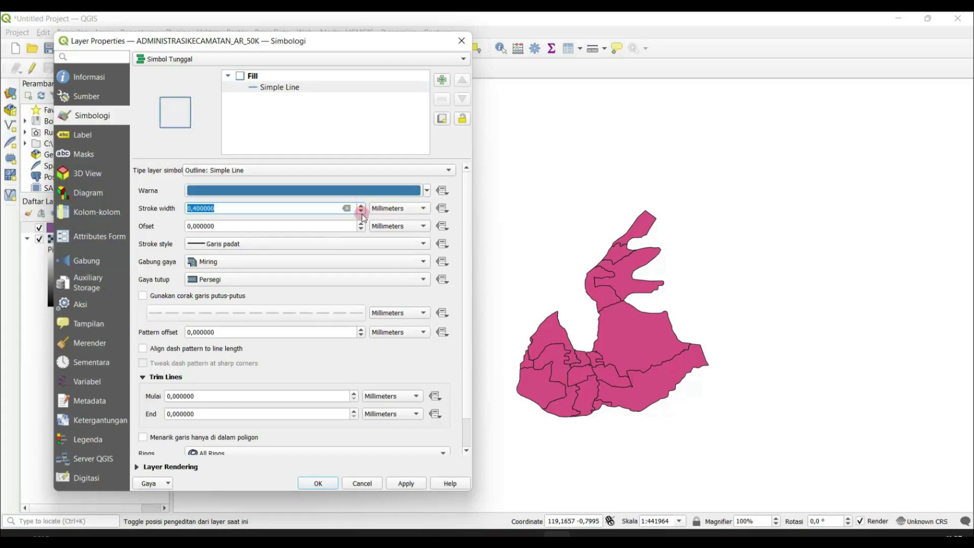
left_click(405, 482)
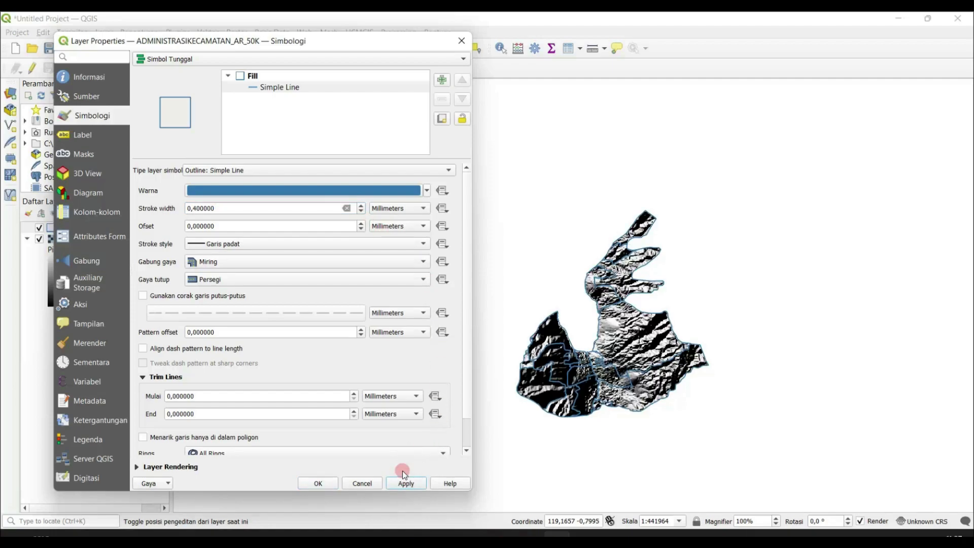
Change the district outline color to white and accept the layer's symbology.
left_click(281, 196)
left_click(413, 190)
left_click_drag(144, 227, 202, 328)
left_click(327, 391)
left_click(401, 487)
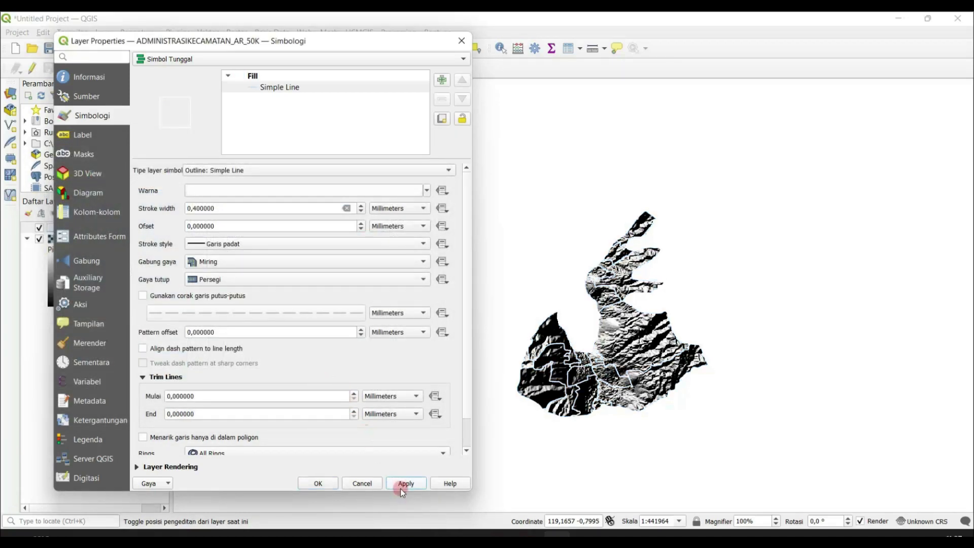
left_click(317, 483)
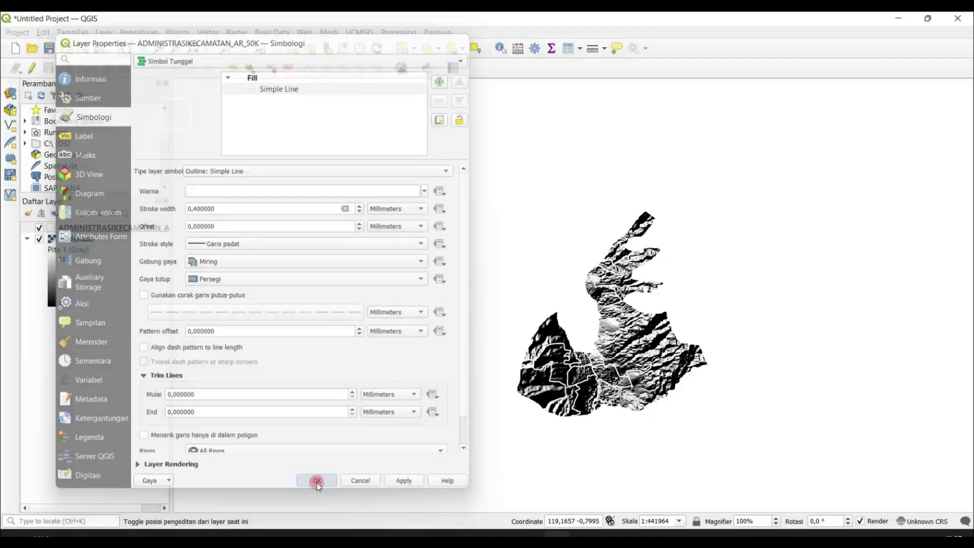
Render the hildshade layer as singleband pseudocolor with six equal-interval classes and apply it.
scroll(635, 362, "up", 1)
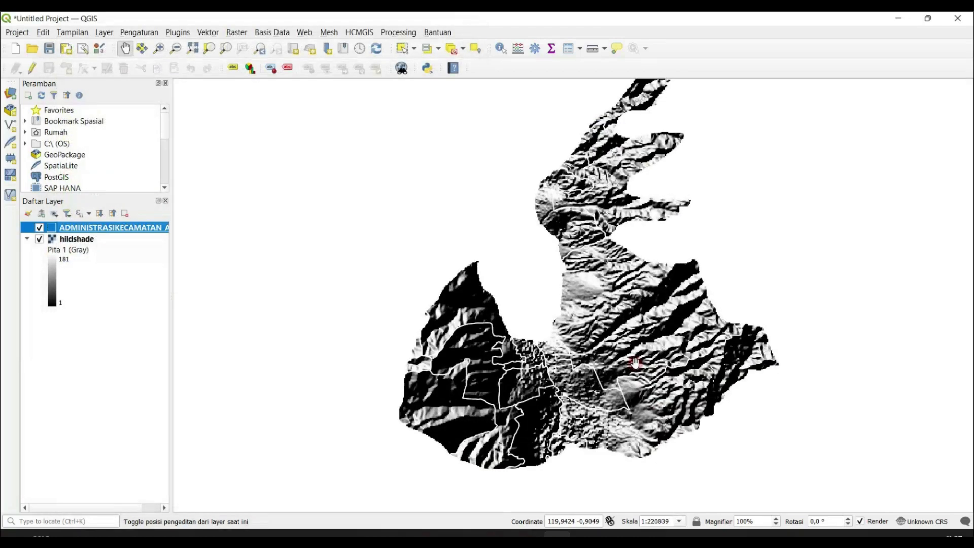
right_click(79, 239)
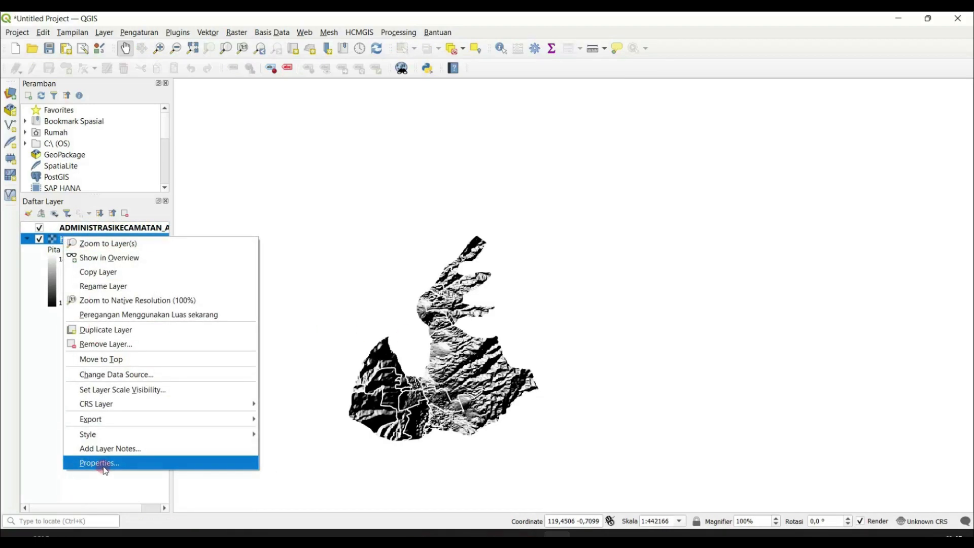
left_click(102, 465)
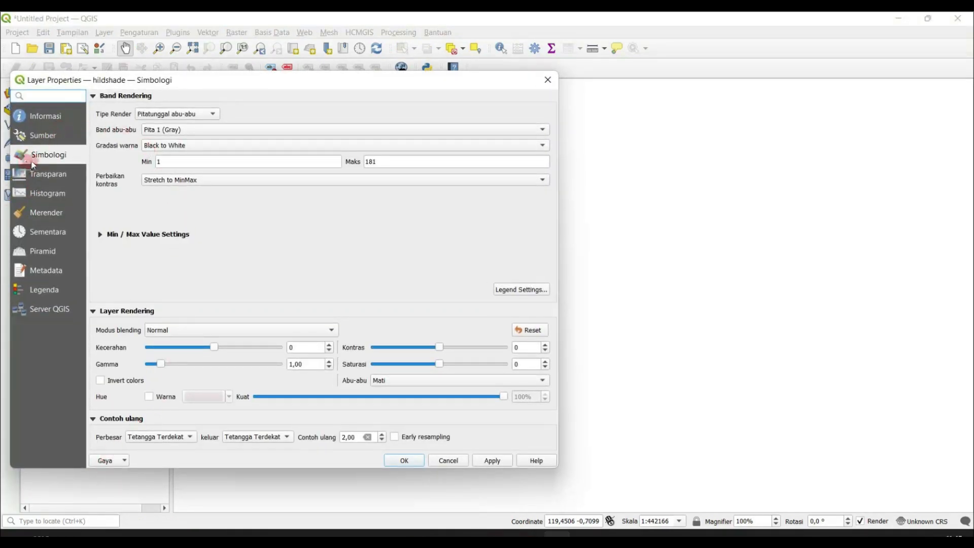
left_click(178, 126)
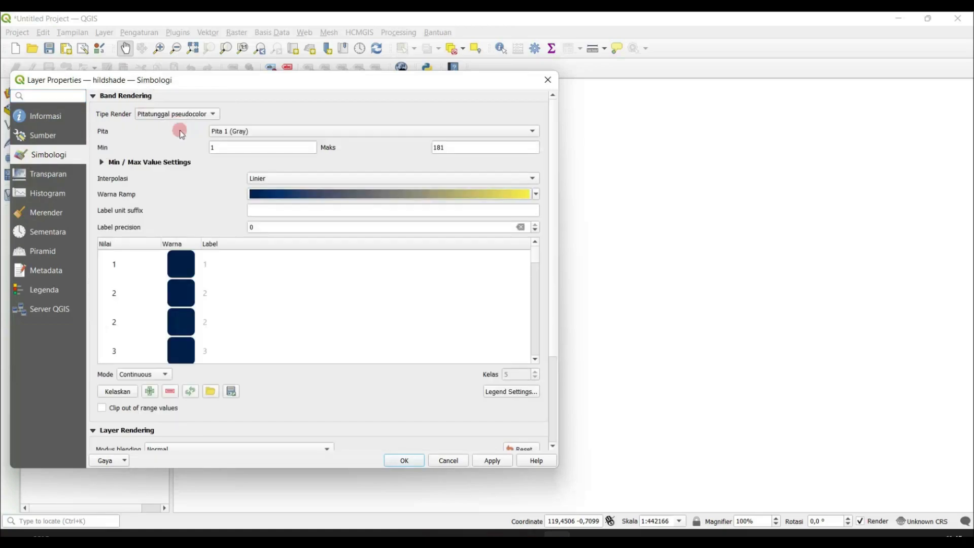
left_click(153, 374)
left_click(138, 385)
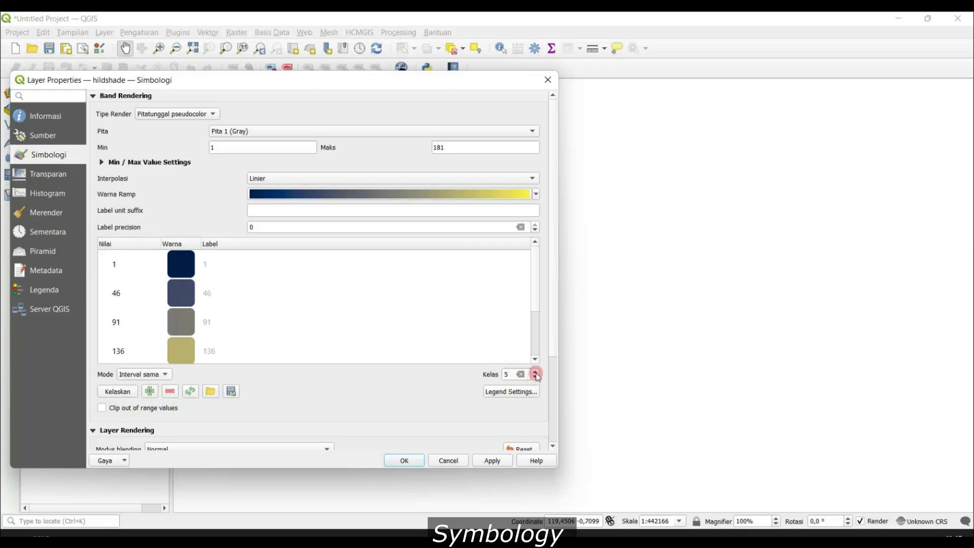
left_click(536, 375)
left_click(490, 459)
Set the hillshade color interpolation to Discrete and apply it.
left_click_drag(436, 78, 395, 80)
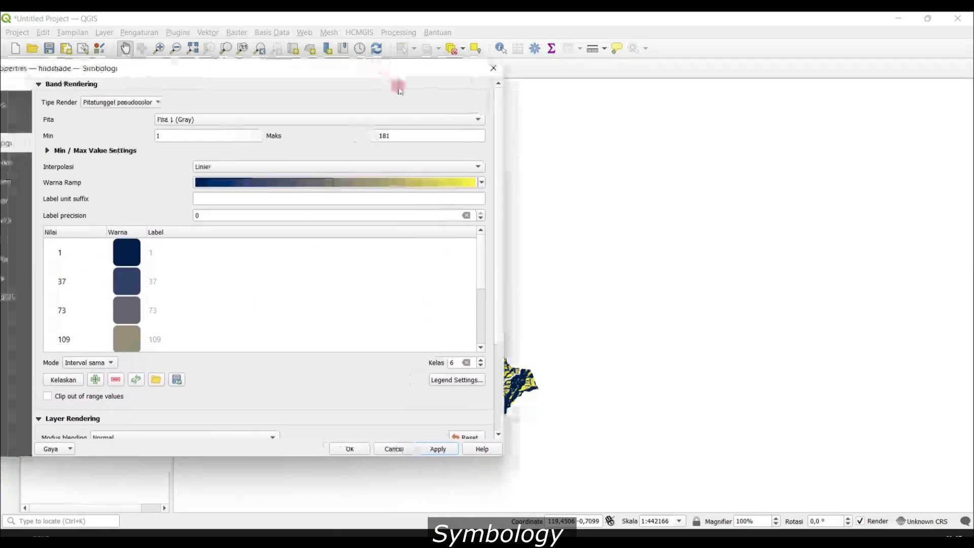
left_click(347, 163)
left_click(249, 156)
left_click(436, 449)
Create a new color ramp for the hillshade from the cpt-city catalog, using Sunset_Real from the Discord group, and accept the symbology.
left_click_drag(325, 67, 653, 17)
left_click(823, 136)
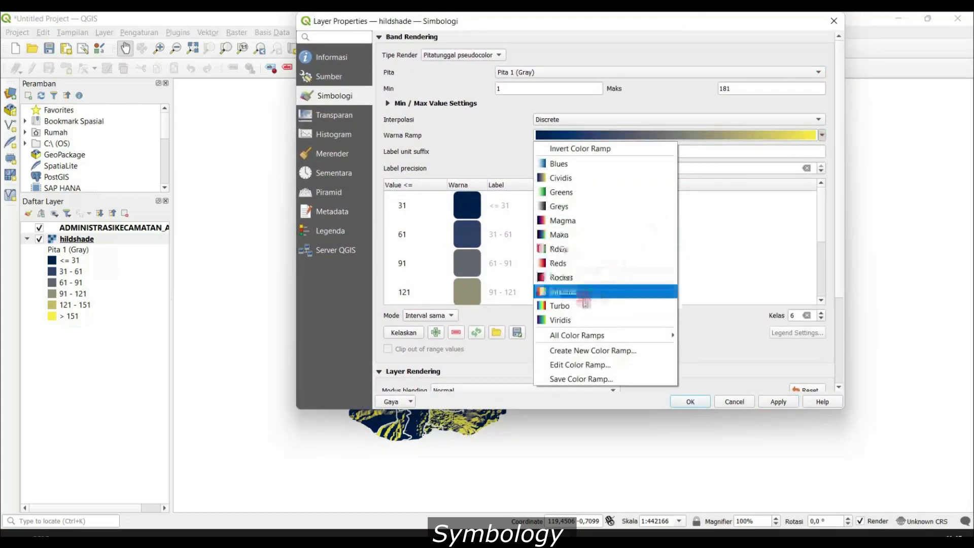
left_click(576, 351)
left_click(606, 217)
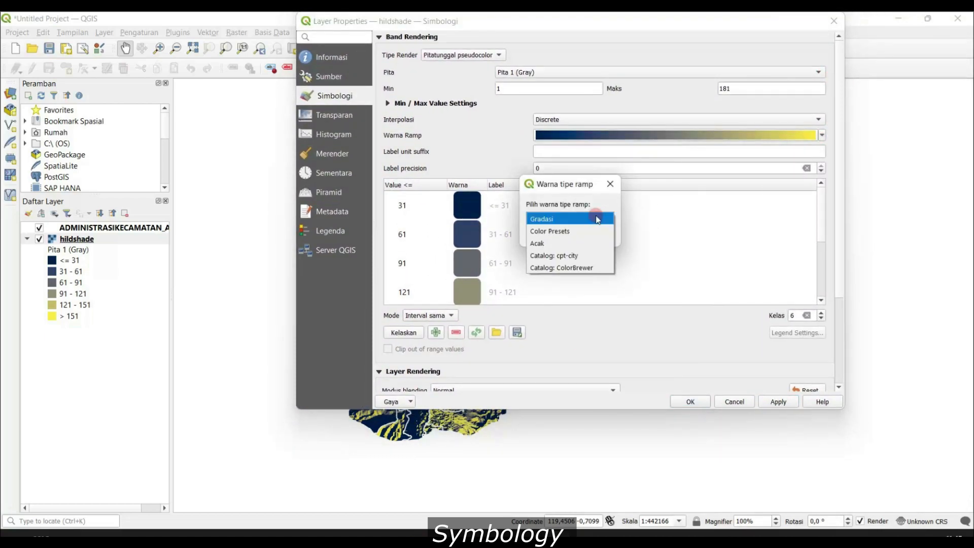
left_click(553, 265)
left_click(551, 235)
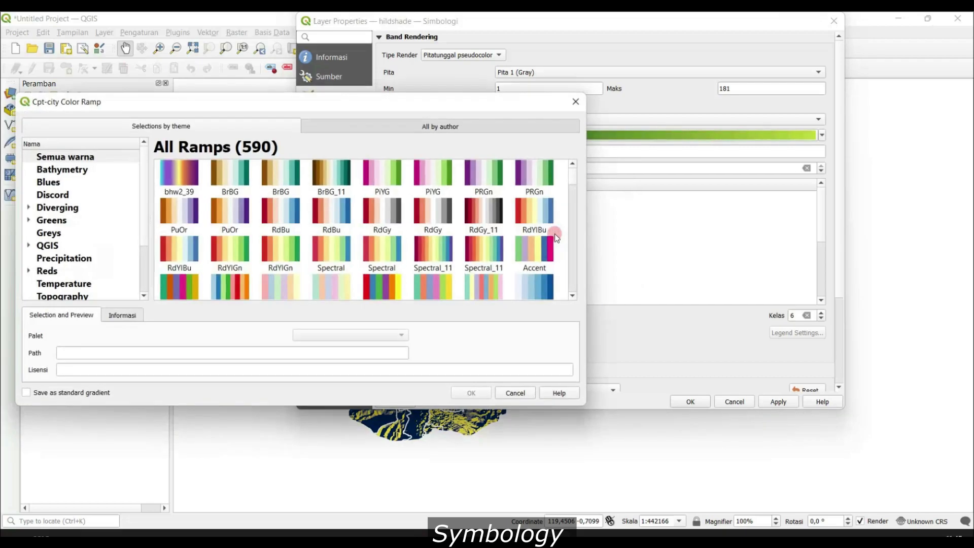
left_click(54, 195)
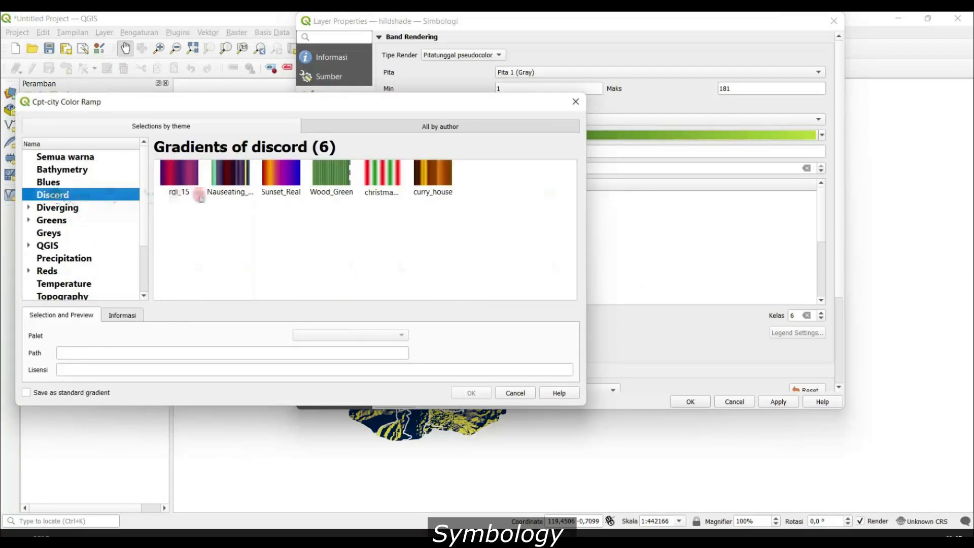
left_click(275, 181)
left_click(470, 392)
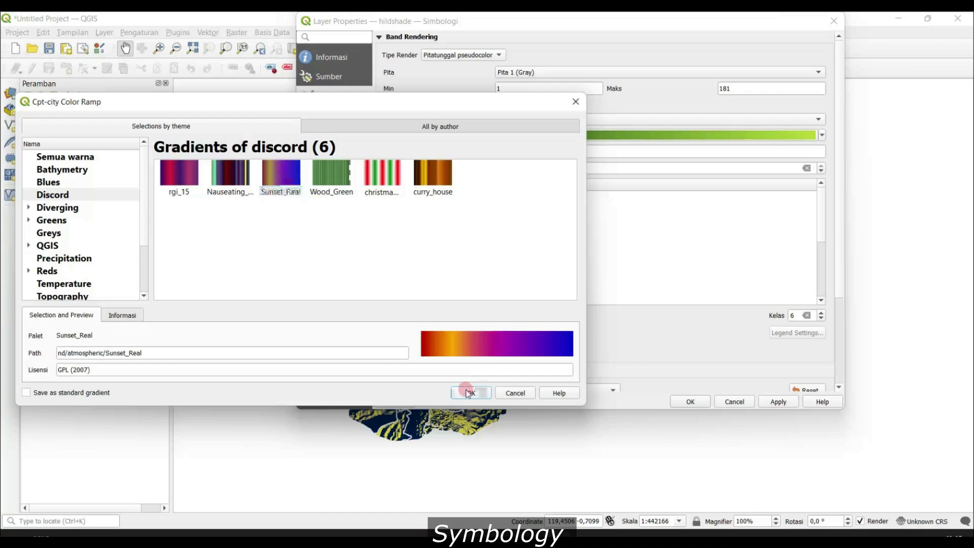
left_click(778, 403)
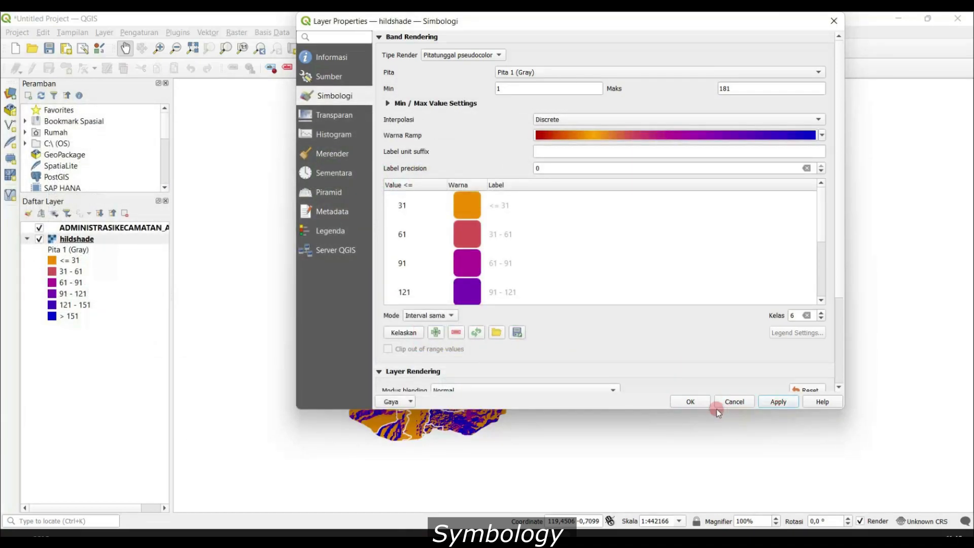
left_click(693, 401)
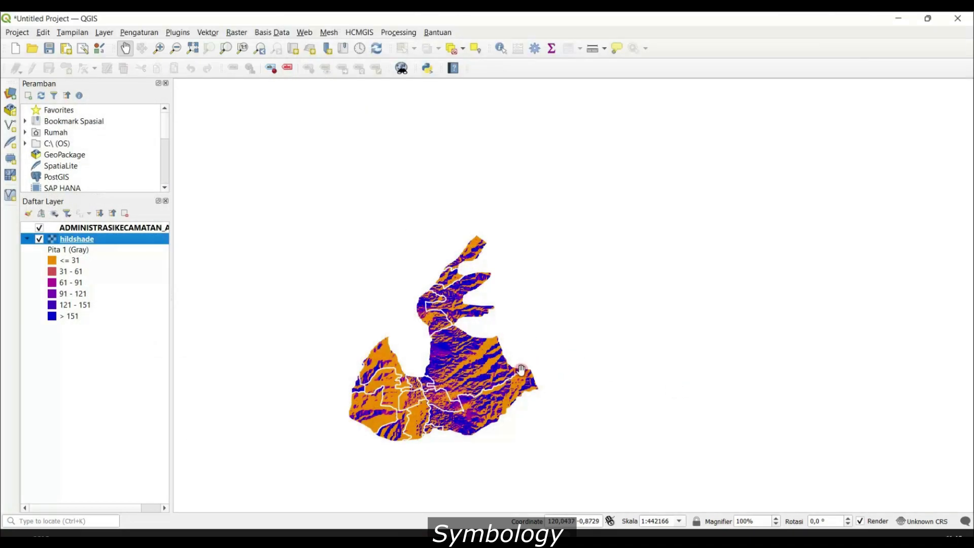
Enable Single Labels for the ADMINISTRASIKECAMATAN_AR_50K layer.
scroll(486, 362, "up", 2)
left_click_drag(486, 362, 567, 287)
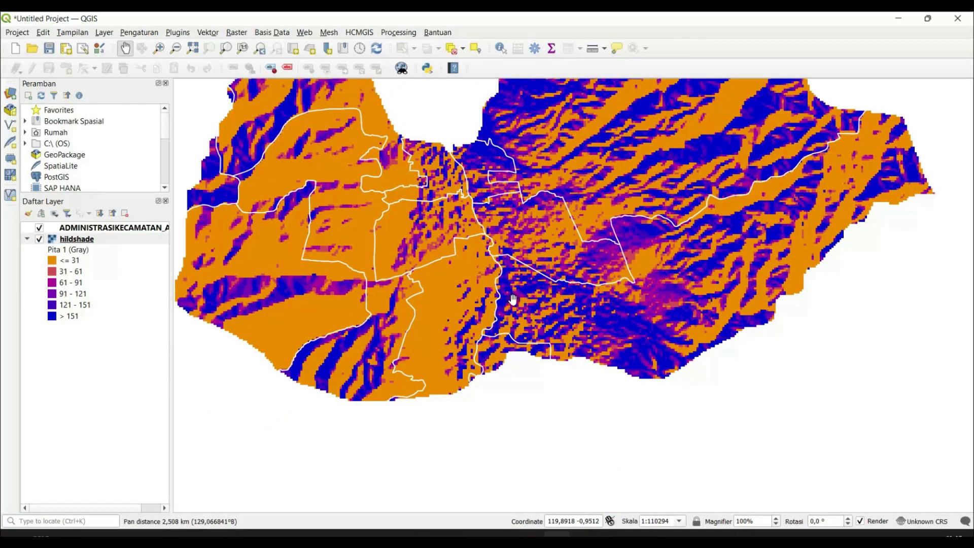
scroll(464, 299, "down", 2)
left_click_drag(464, 299, 436, 337)
right_click(89, 231)
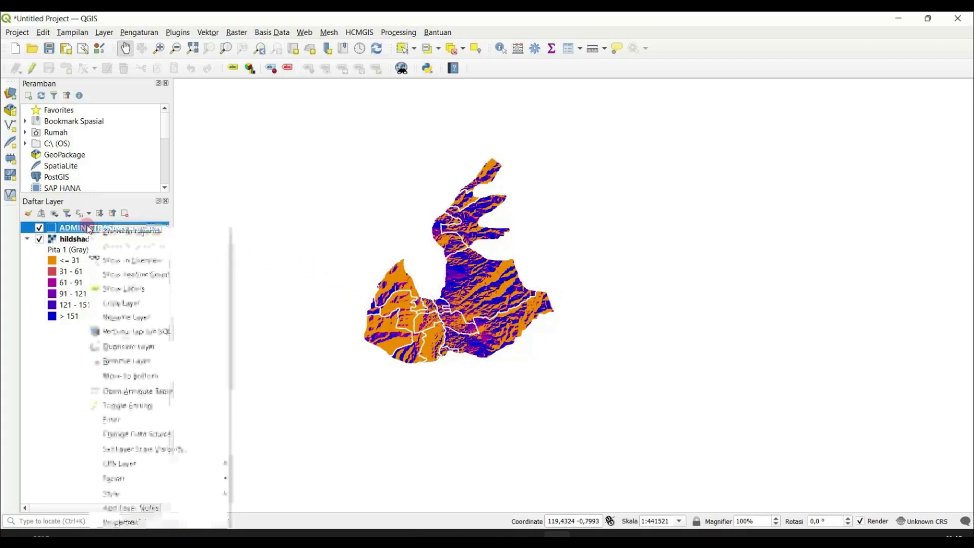
left_click(171, 518)
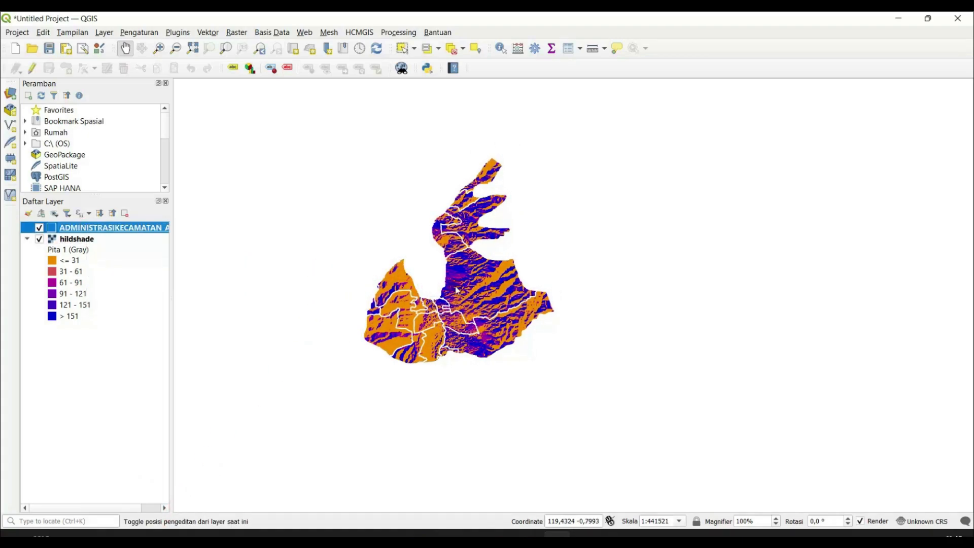
left_click(84, 135)
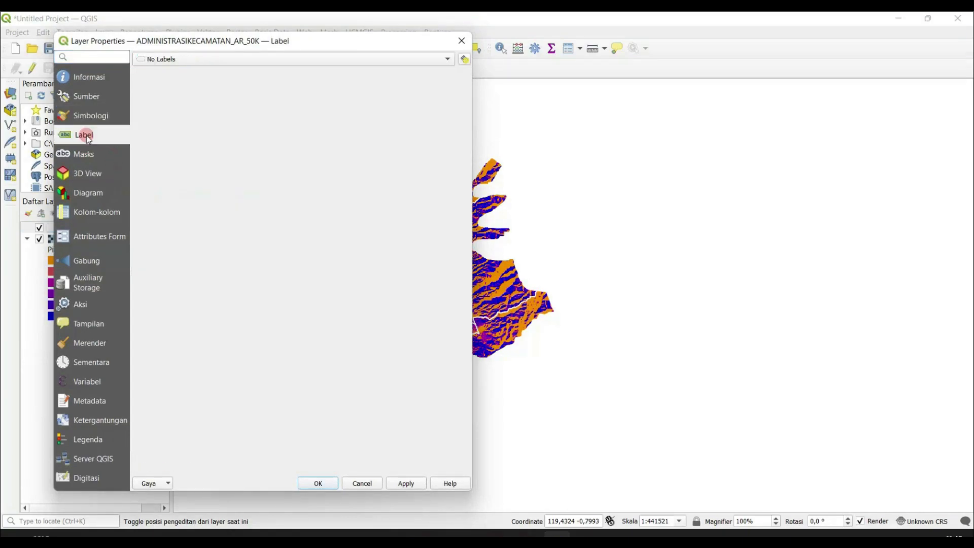
left_click(183, 59)
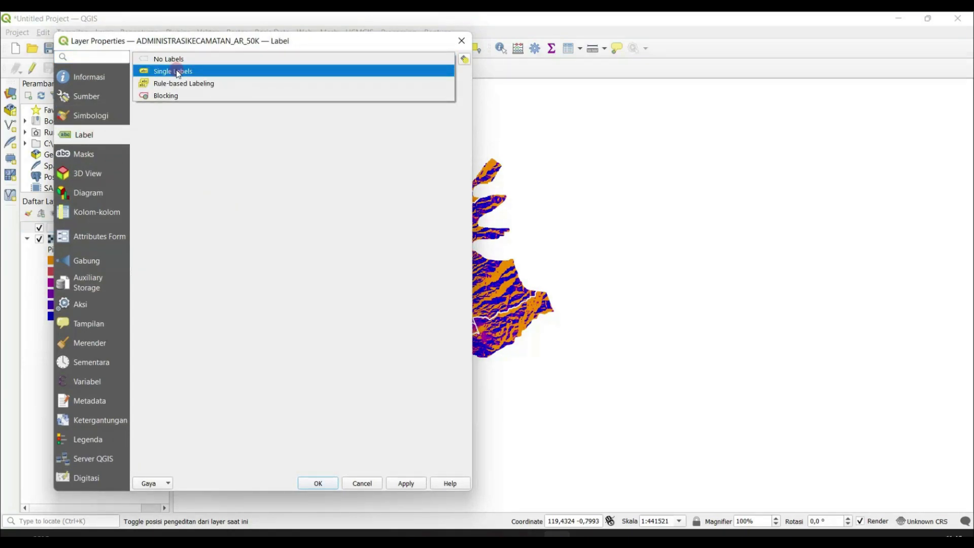
left_click(178, 69)
Set the district label font to Tw Cen MT and use the NAMOBJ field as the label value.
left_click_drag(226, 44, 121, 29)
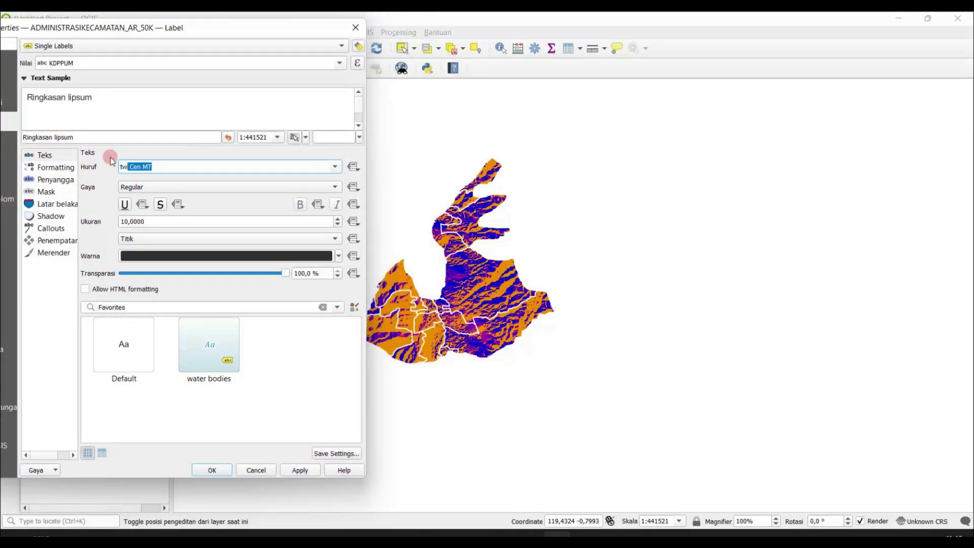
key("Return")
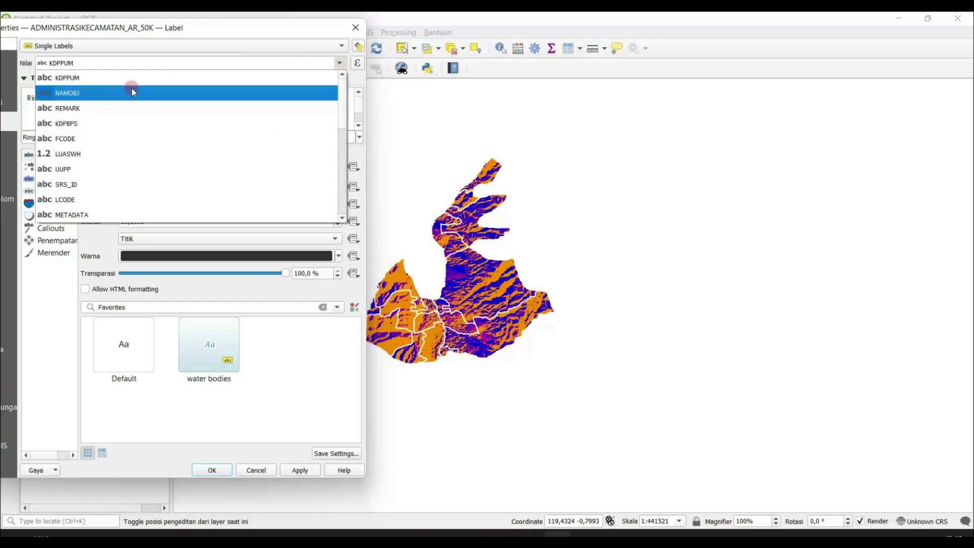
left_click(118, 93)
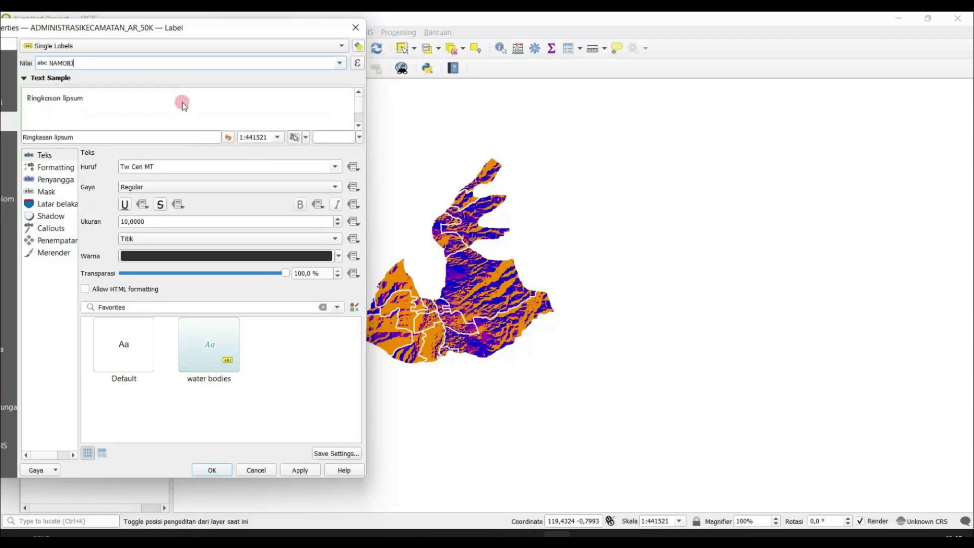
Make the Tw Cen MT labels bold at size 9 points and apply the change.
left_click(337, 187)
left_click(207, 215)
left_click(340, 225)
left_click(294, 468)
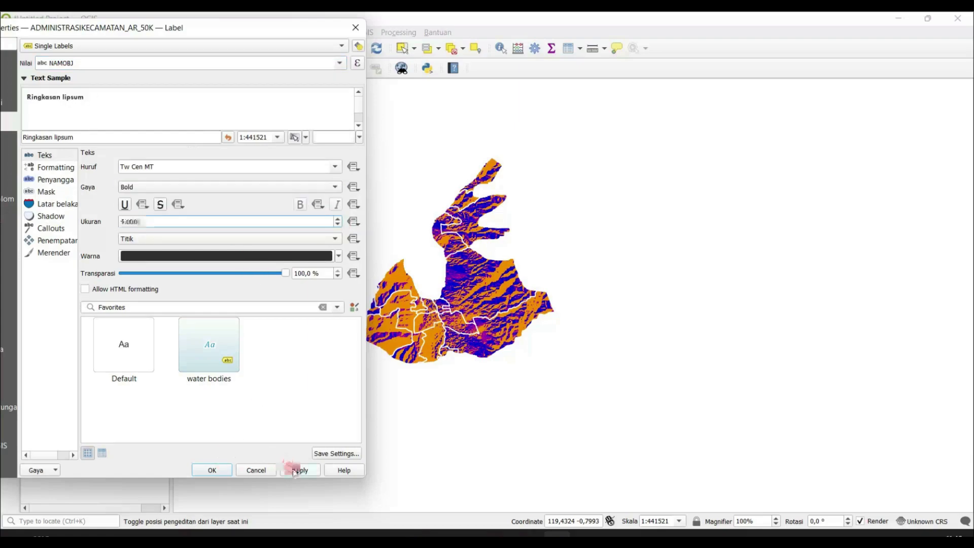
Apply the Default text format to the district labels, with Bold style and a size of 9 points.
left_click(125, 350)
left_click(300, 469)
left_click(188, 190)
left_click(140, 201)
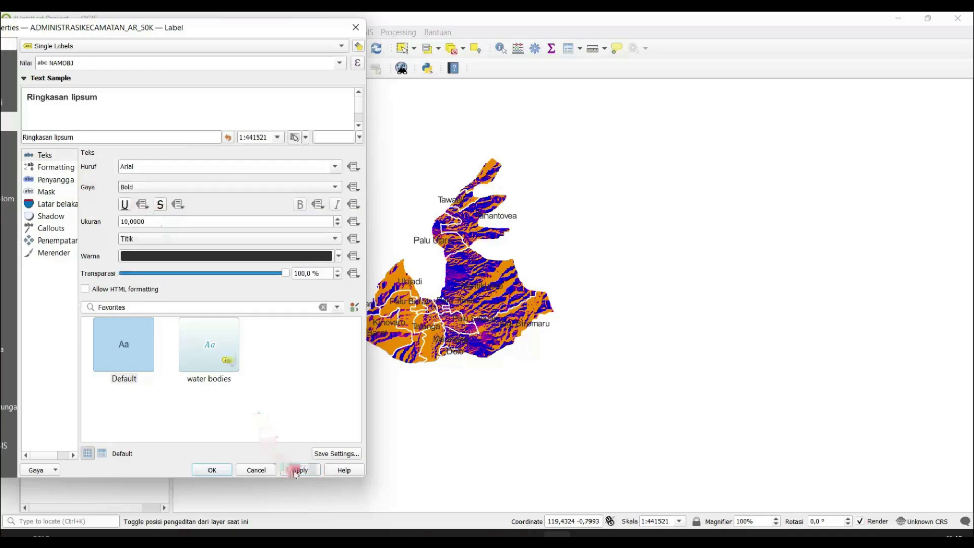
left_click(287, 469)
left_click(340, 225)
left_click(293, 472)
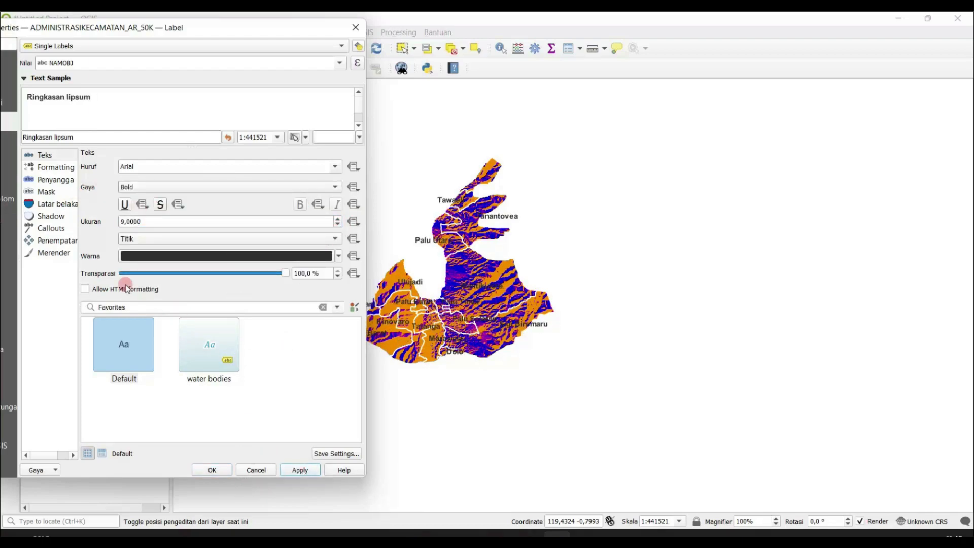
Draw a text buffer around the district labels.
left_click(53, 167)
left_click(170, 172)
left_click(173, 175)
left_click(50, 180)
left_click(49, 189)
left_click(49, 183)
left_click(87, 166)
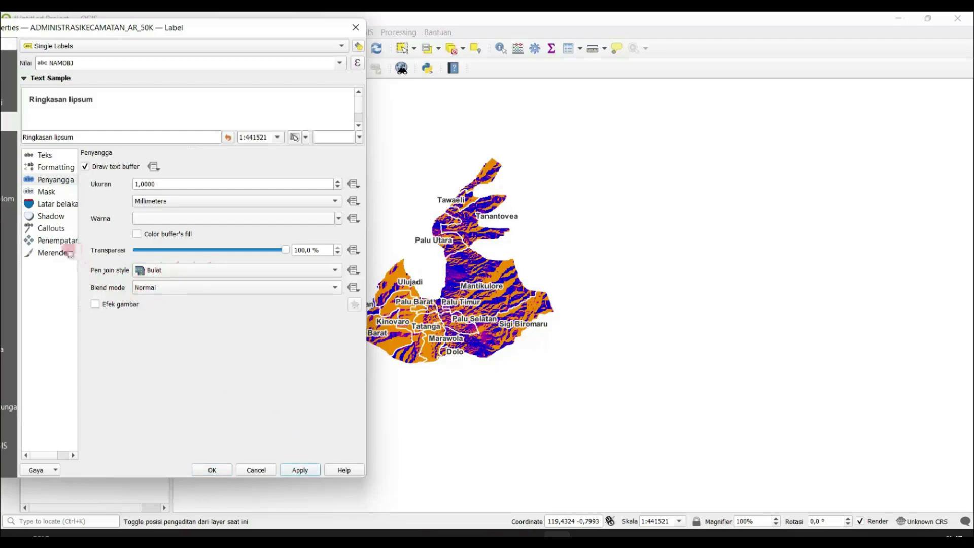
Set the district label placement mode to Offset from Centroid and apply it.
left_click(56, 243)
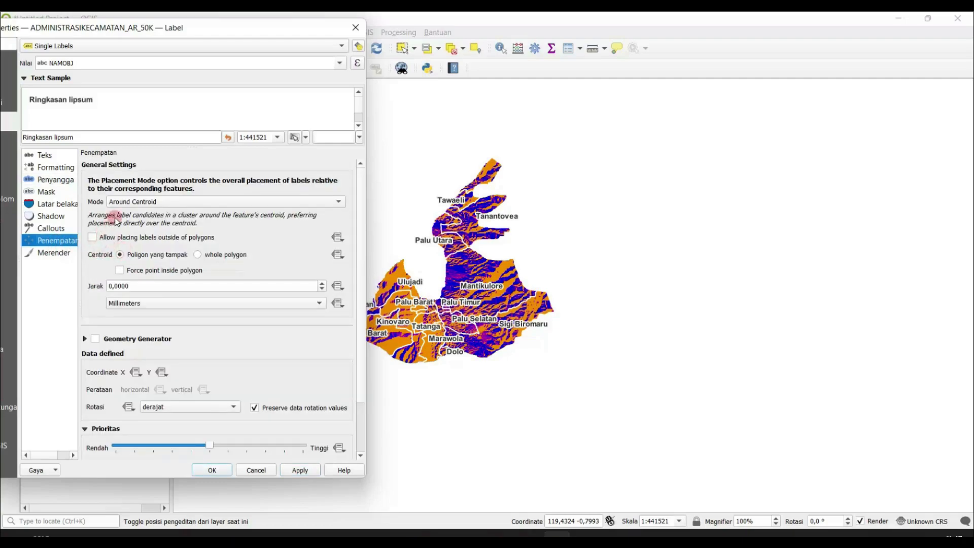
left_click(158, 201)
left_click(140, 191)
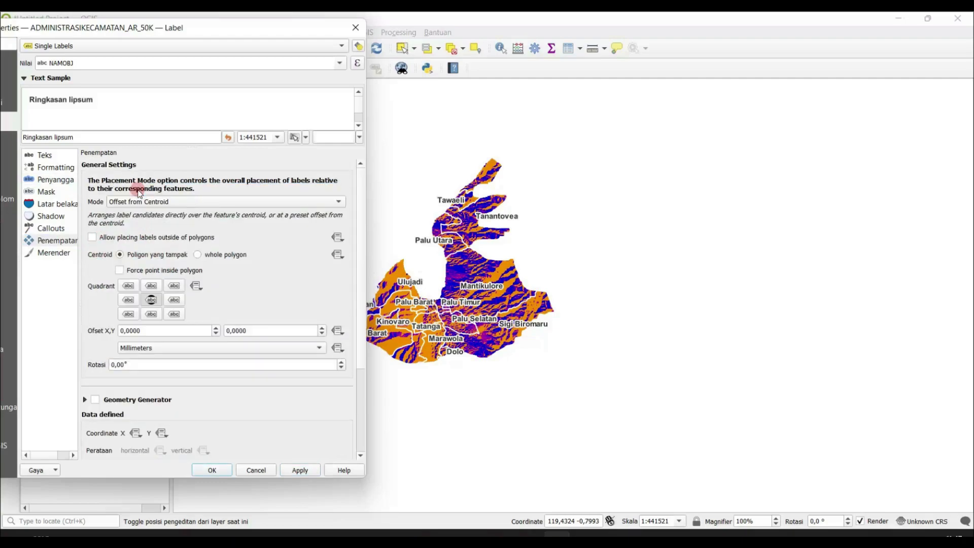
left_click(298, 469)
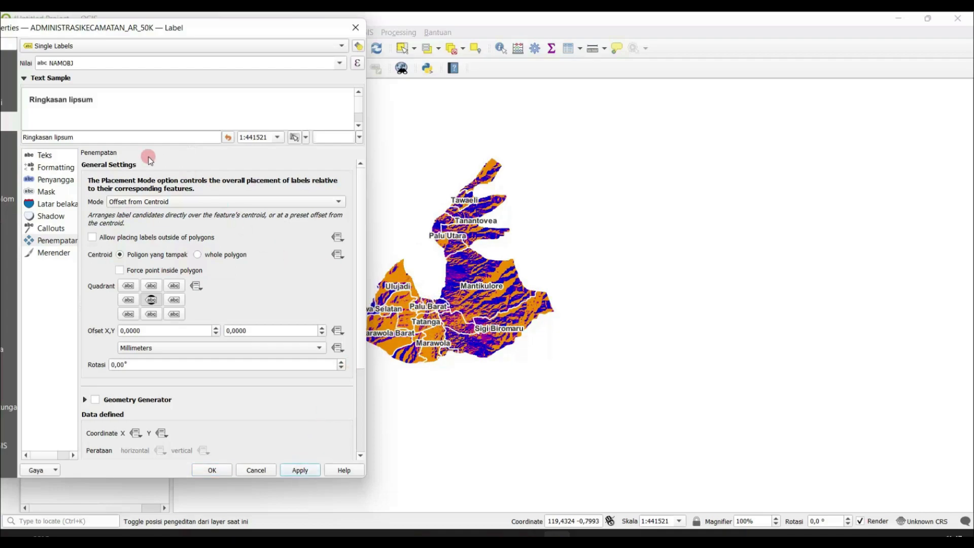
Wrap the district label lines to 1 character, apply the change and accept the label settings.
left_click(55, 180)
left_click(50, 169)
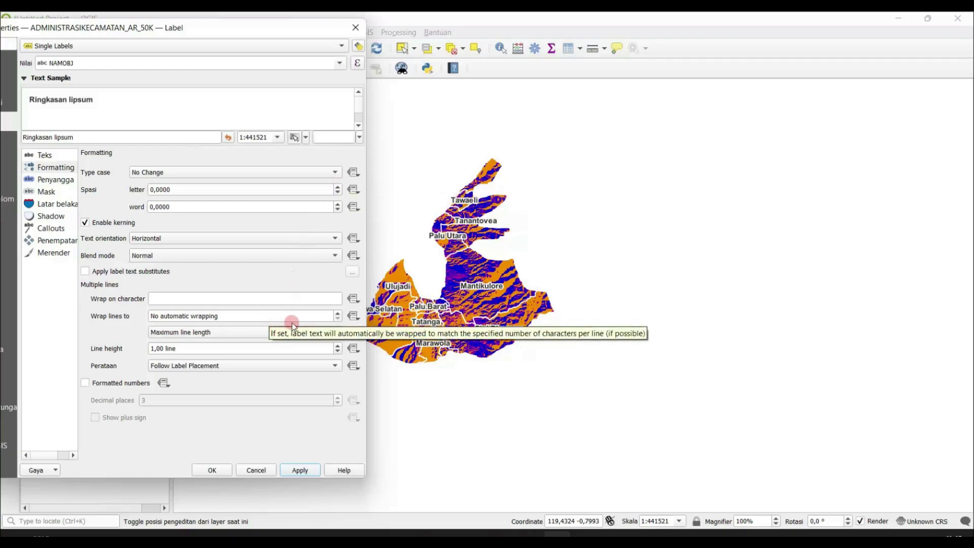
left_click(337, 313)
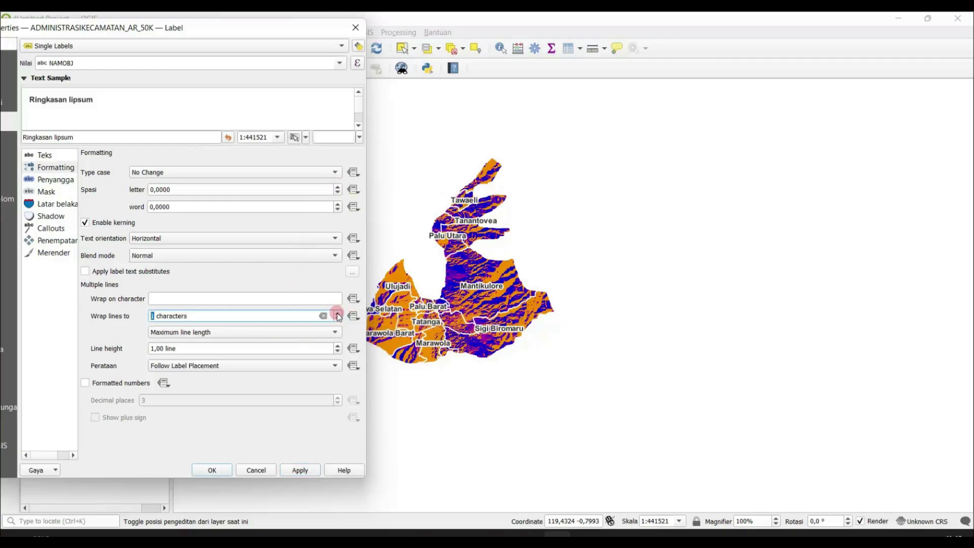
left_click(304, 470)
left_click_drag(257, 29, 215, 45)
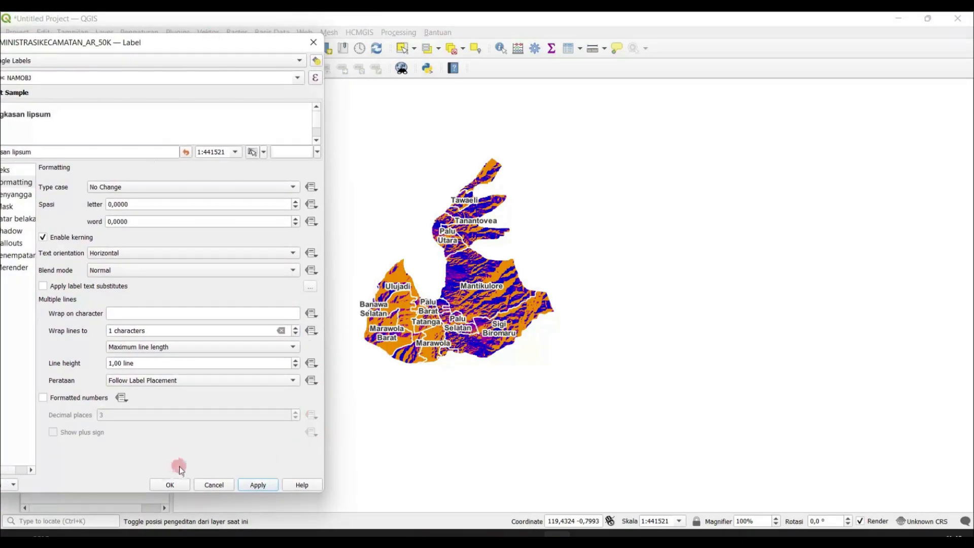
left_click(183, 484)
Create a new print layout titled Layout for the project.
scroll(506, 339, "down", 2)
scroll(506, 339, "up", 2)
left_click_drag(507, 338, 527, 344)
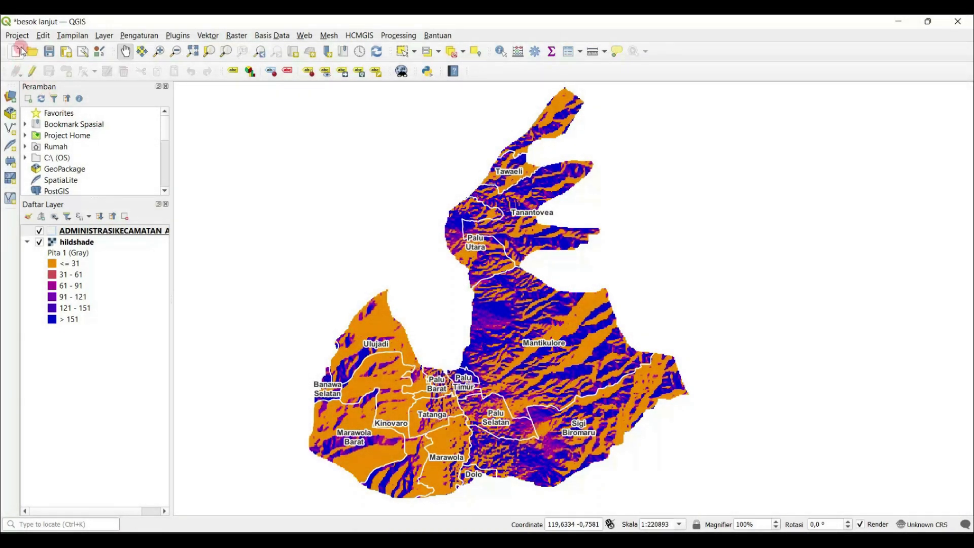
left_click(20, 35)
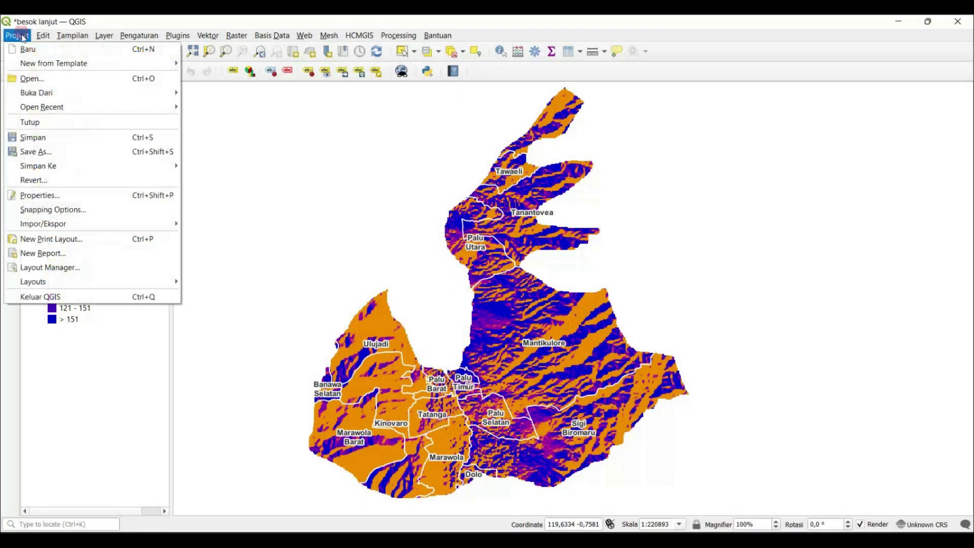
left_click(47, 240)
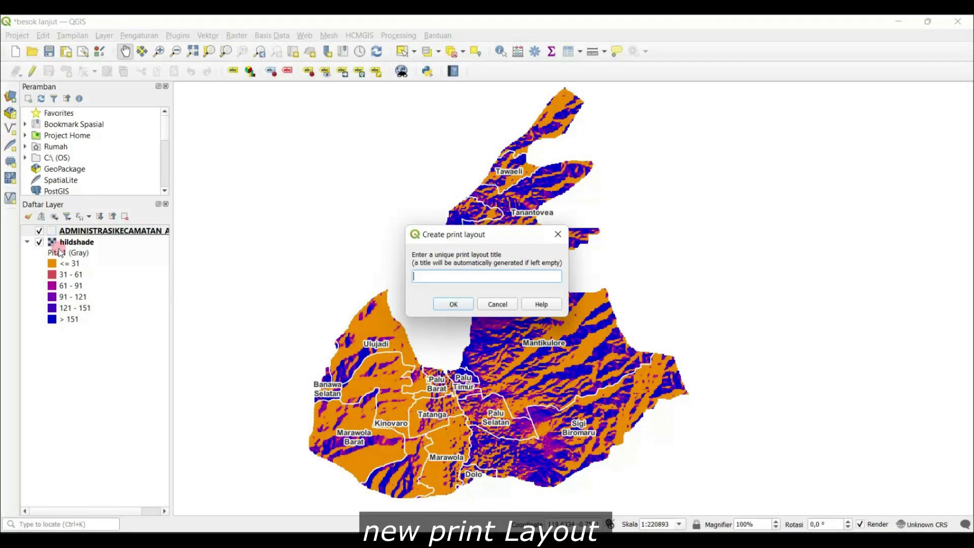
left_click(439, 278)
left_click(453, 301)
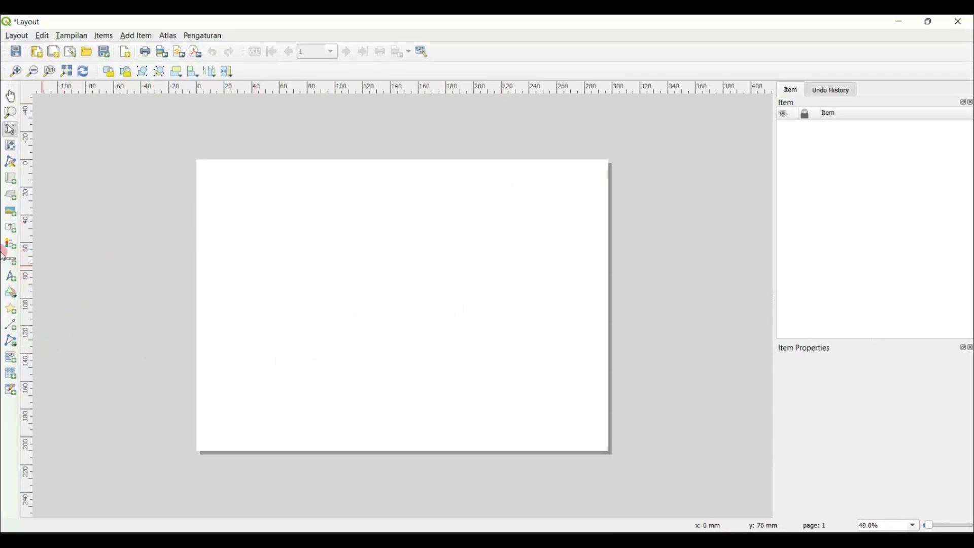
Add a label near the top of the page reading PETA TOPOGRAFI KOTA PALU.
left_click(10, 228)
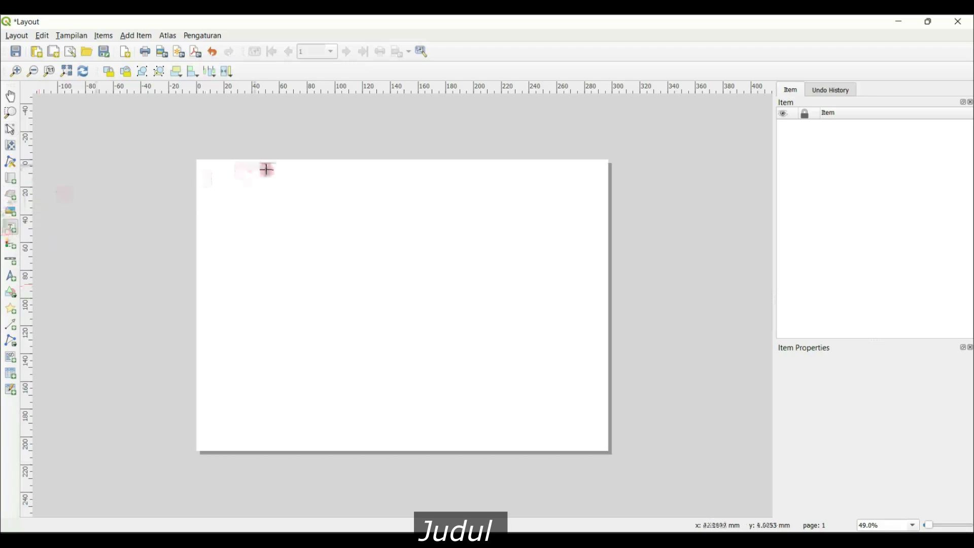
left_click_drag(310, 176, 464, 206)
triple_click(859, 395)
type("PETA TOPOGRAFI KOTA PALU")
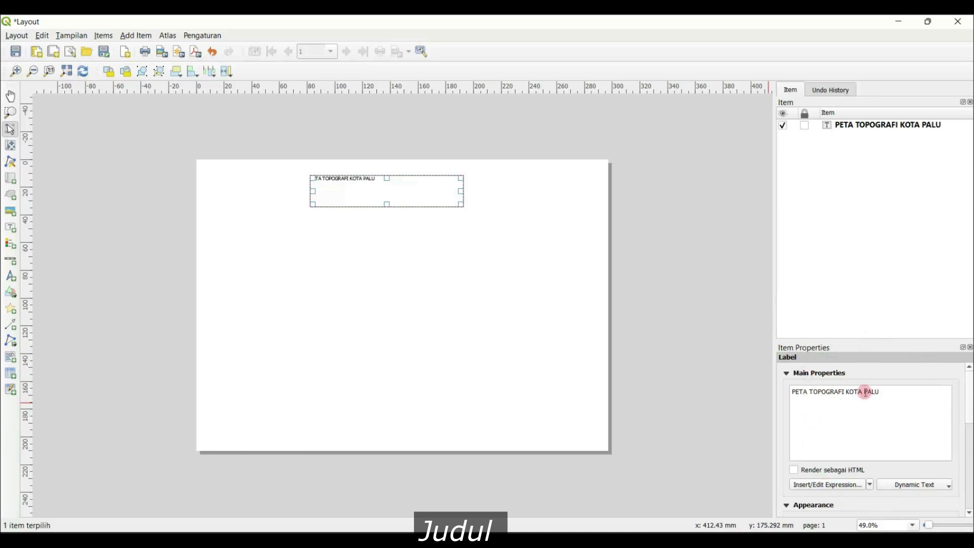
Format the title label in bold Times New Roman at a larger size and widen its box to fit the text.
left_click_drag(964, 415, 965, 441)
left_click(909, 423)
type("ti")
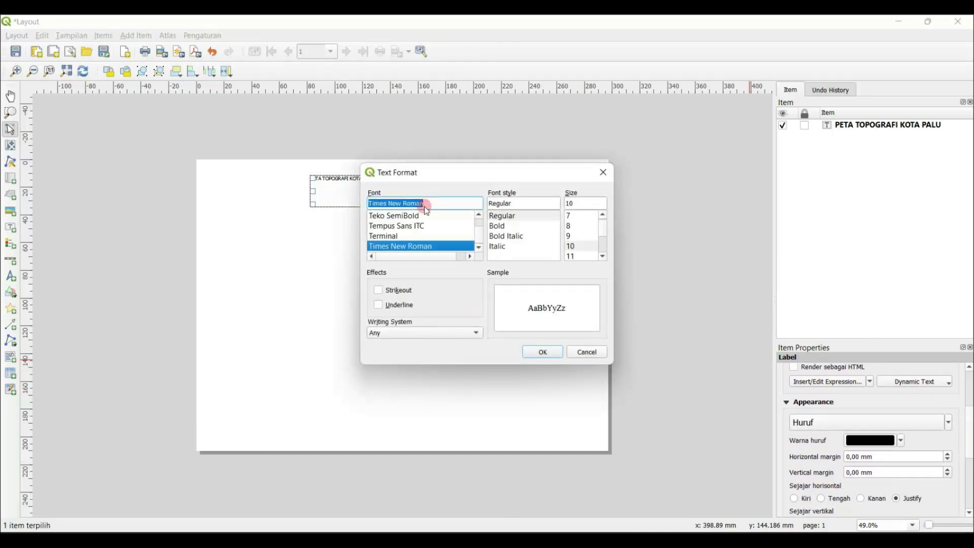
left_click(500, 226)
scroll(582, 243, "down", 2)
left_click(572, 246)
left_click(542, 352)
left_click_drag(461, 189, 505, 192)
left_click(675, 211)
Add a map frame to the right half of the page and enlarge it below the title, leaving narrow page margins.
left_click(10, 178)
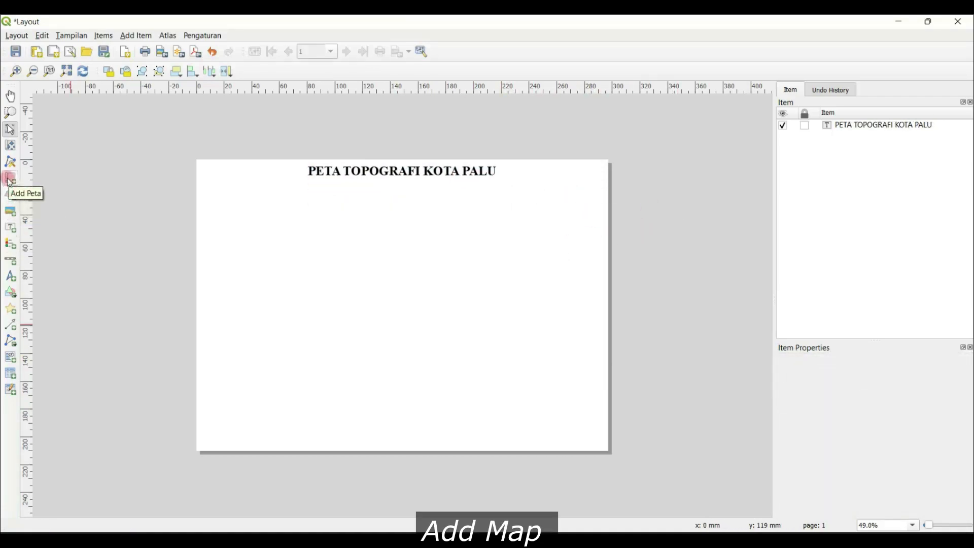
left_click_drag(452, 244, 592, 416)
left_click_drag(452, 245, 391, 199)
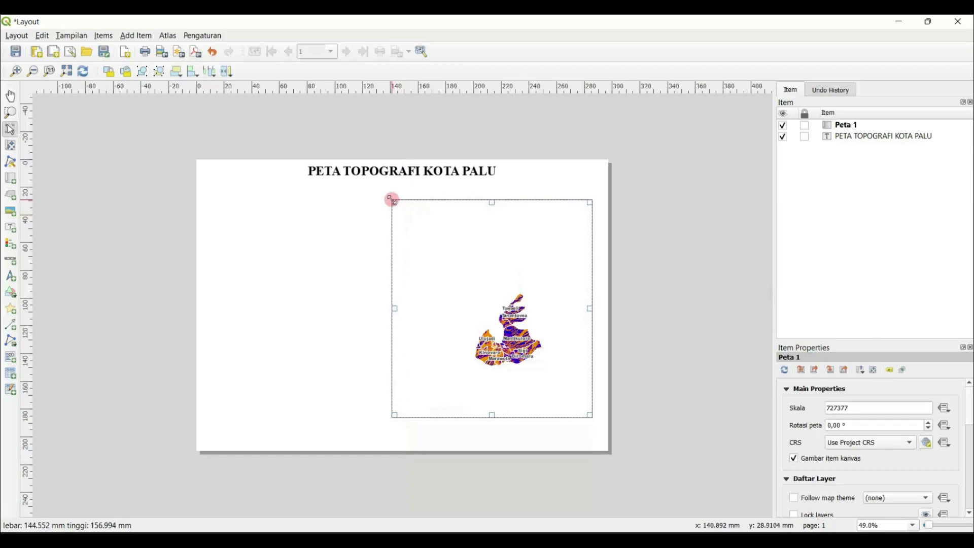
left_click_drag(591, 415, 594, 435)
Reposition the map content within its frame and enlarge it to a scale of about 1:250,000.
left_click(11, 146)
left_click_drag(468, 333, 519, 350)
scroll(507, 348, "up", 1)
scroll(507, 348, "up", 7)
scroll(518, 350, "up", 2)
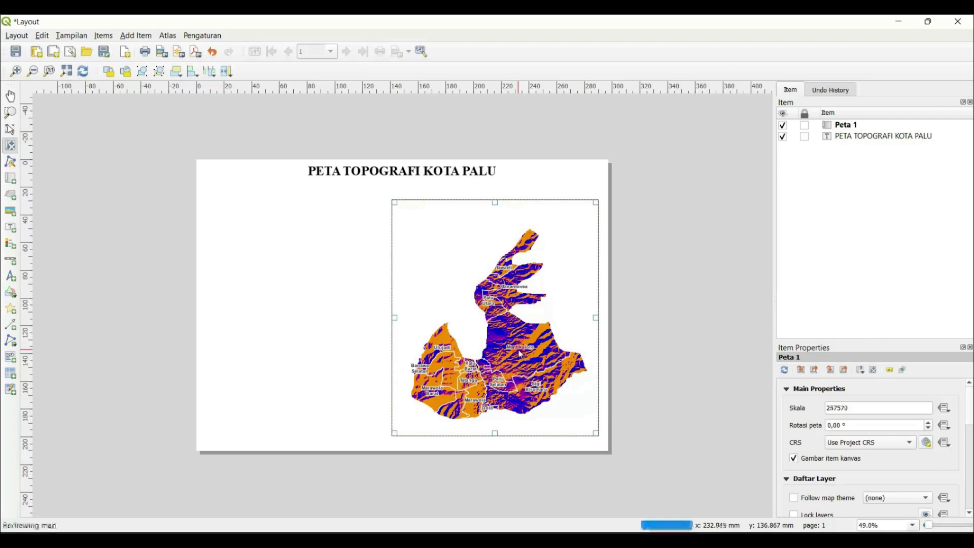
scroll(521, 352, "up", 1)
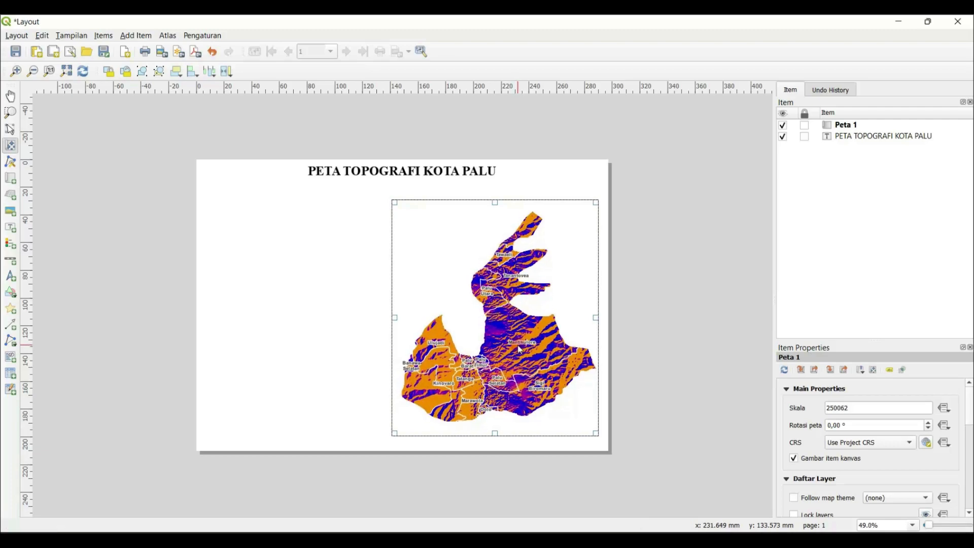
left_click(698, 345)
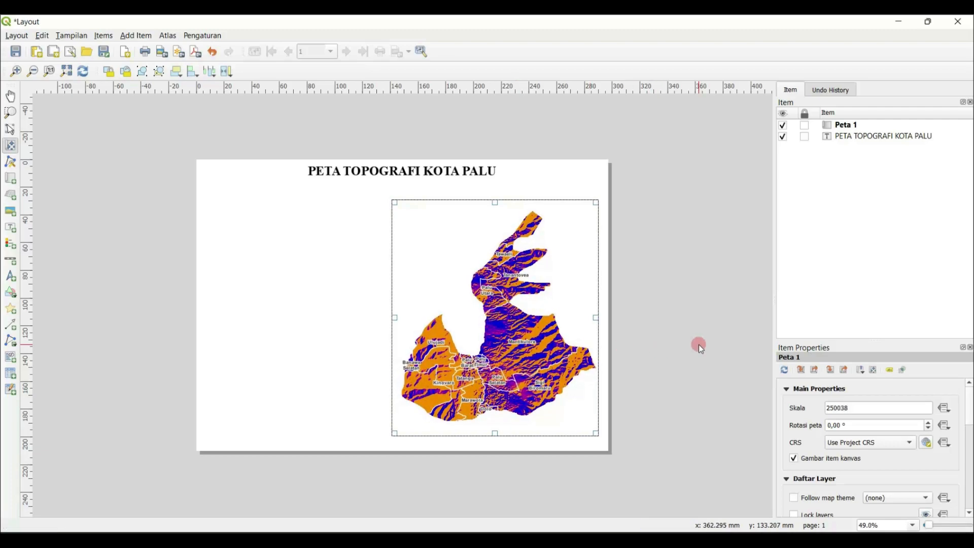
Add a grid to the Peta 1 map and open the grid's properties.
left_click(11, 131)
left_click(705, 267)
left_click(548, 309)
scroll(969, 408, "down", 10)
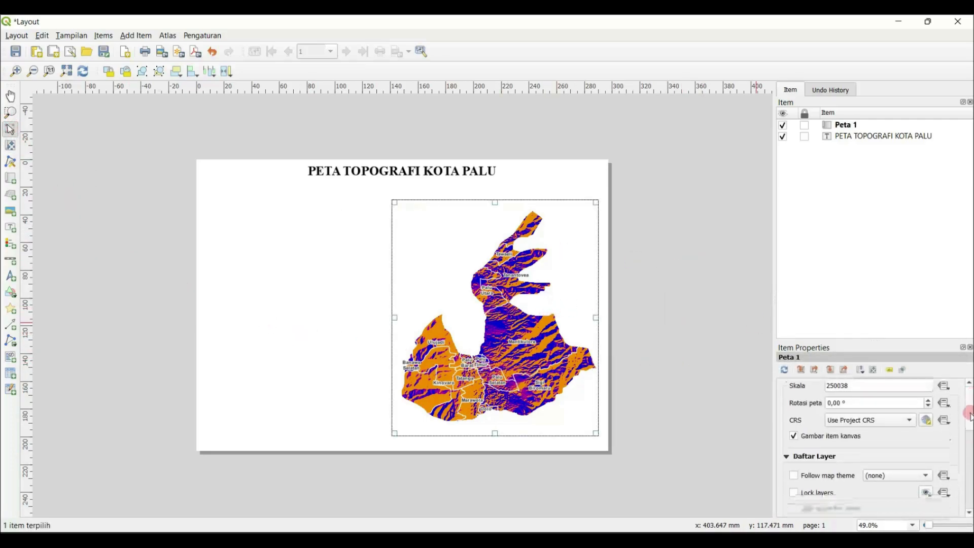
left_click(787, 458)
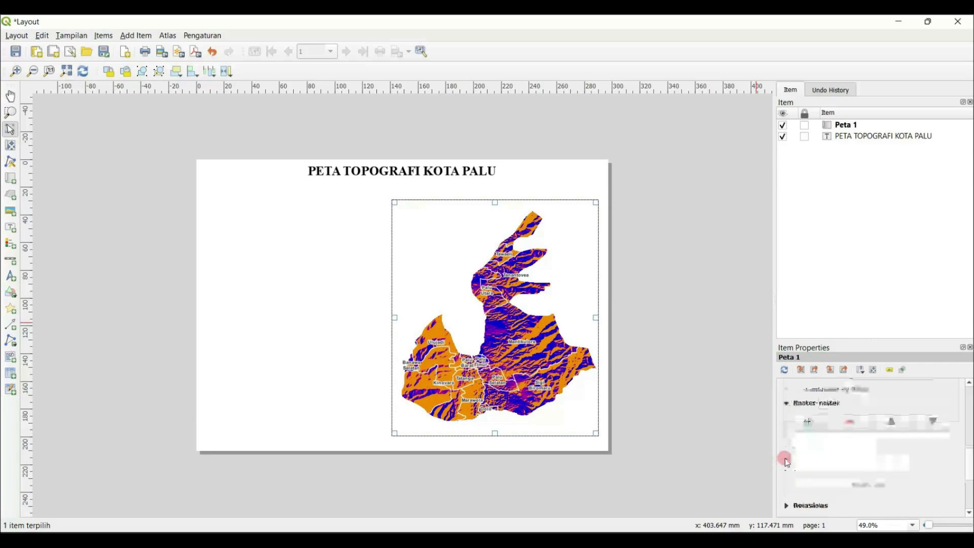
left_click(807, 392)
left_click(842, 453)
left_click(900, 428)
left_click(901, 457)
left_click(904, 444)
left_click(906, 452)
scroll(906, 450, "down", 2)
Try X and Y grid intervals of 1 and 0.3 map units.
left_click(801, 387)
type("1")
left_click(827, 409)
type("1")
left_click(802, 386)
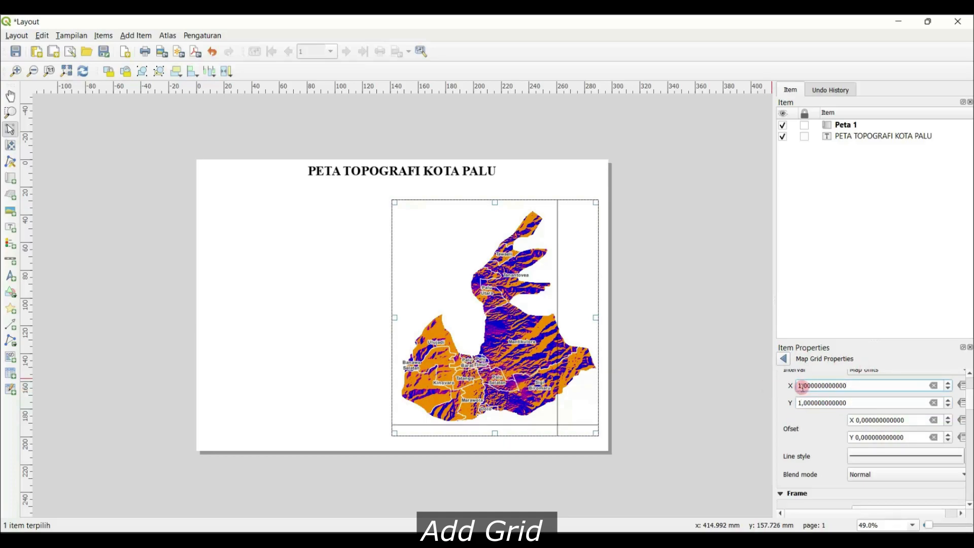
left_click(800, 404)
key("BackSpace")
type("0")
left_click(803, 387)
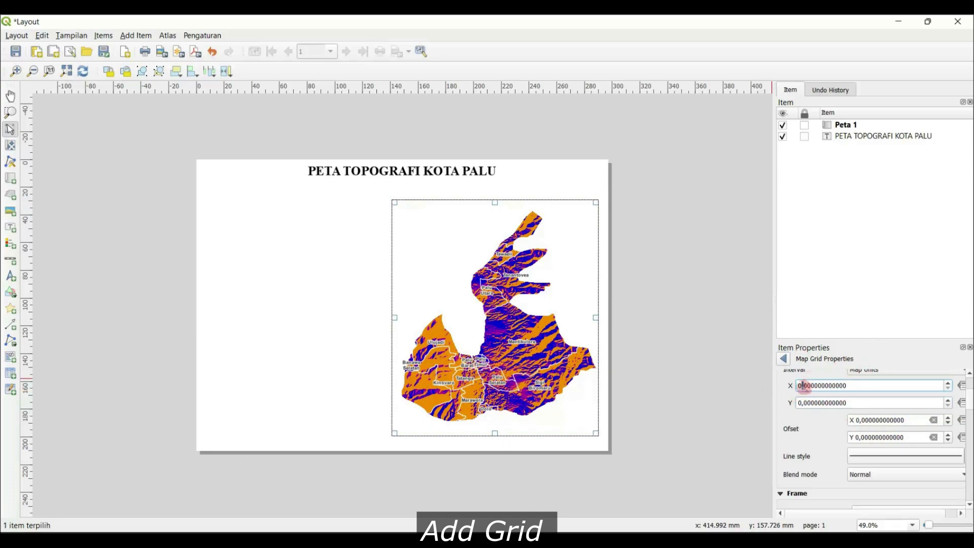
type("3")
left_click(803, 404)
type("3")
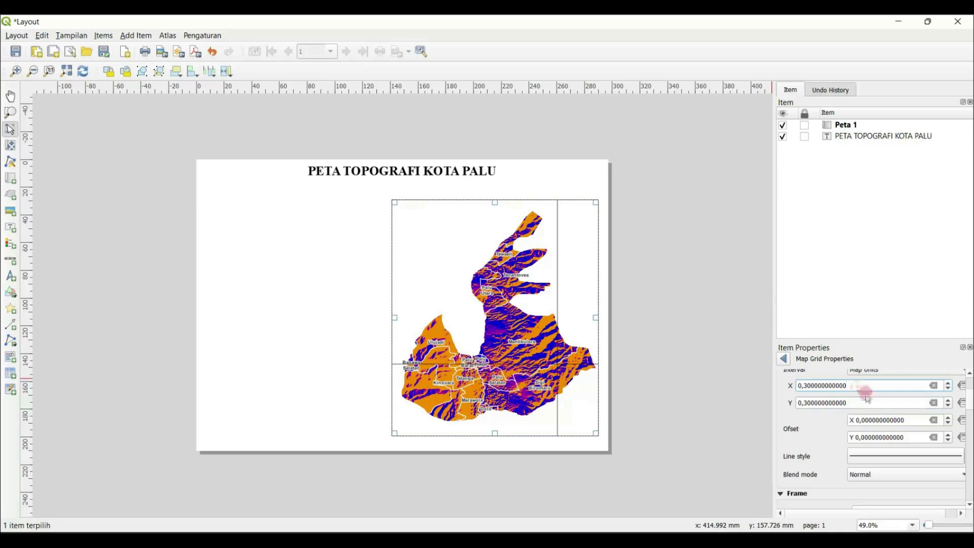
Set the grid's X and Y intervals to 0.1 map units.
key("BackSpace")
type("1")
left_click(808, 404)
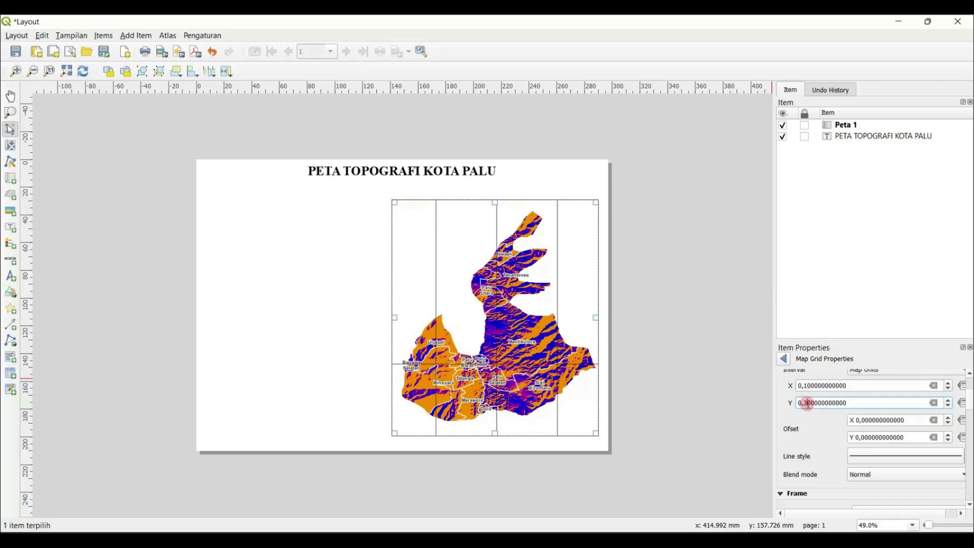
key("BackSpace")
type("1")
left_click(783, 358)
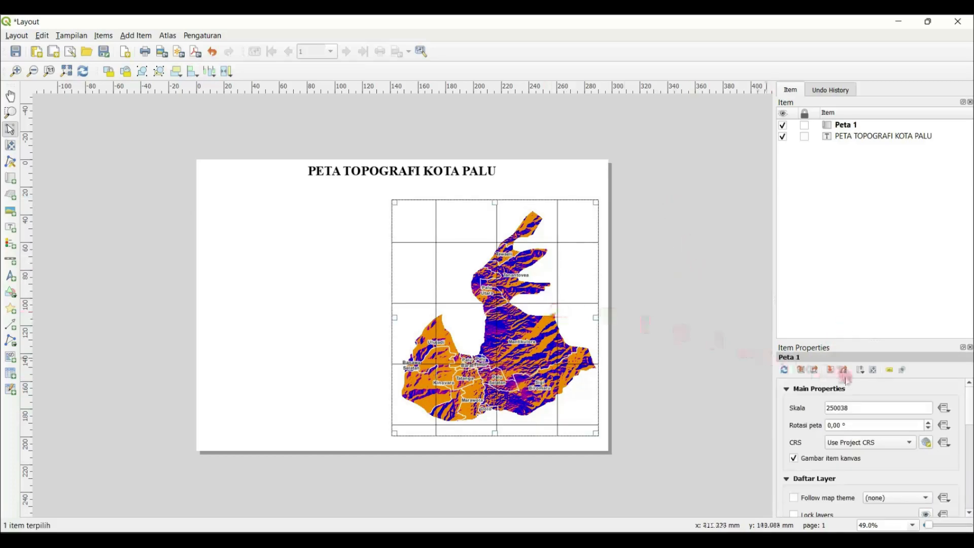
Give Grid 1 a Zebra (Nautical) frame and reduce its frame size.
left_click_drag(970, 437, 969, 465)
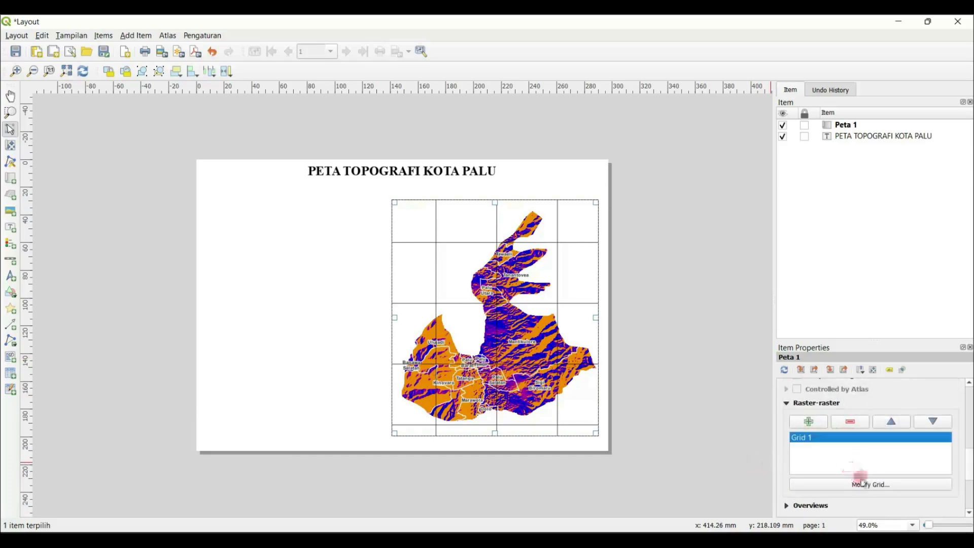
left_click(863, 484)
left_click_drag(969, 391, 970, 419)
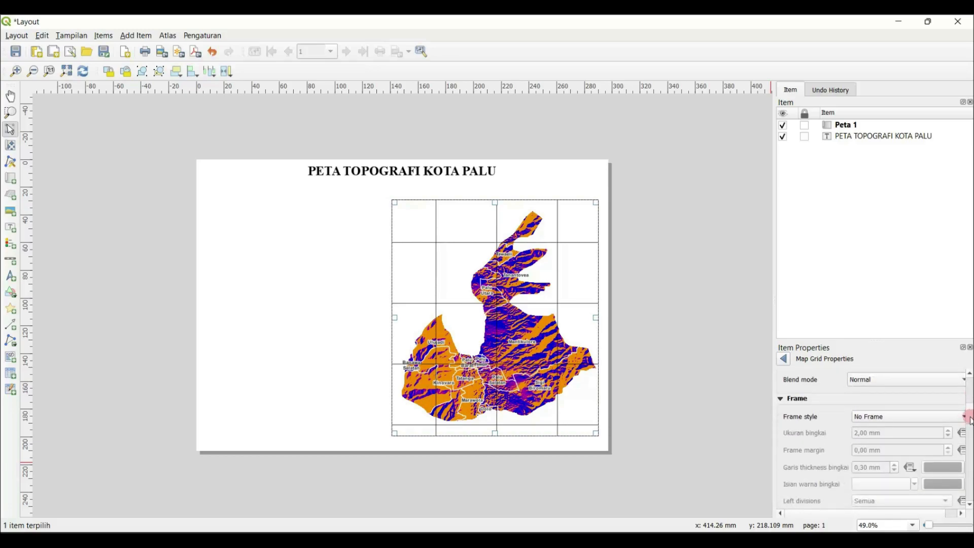
left_click(898, 442)
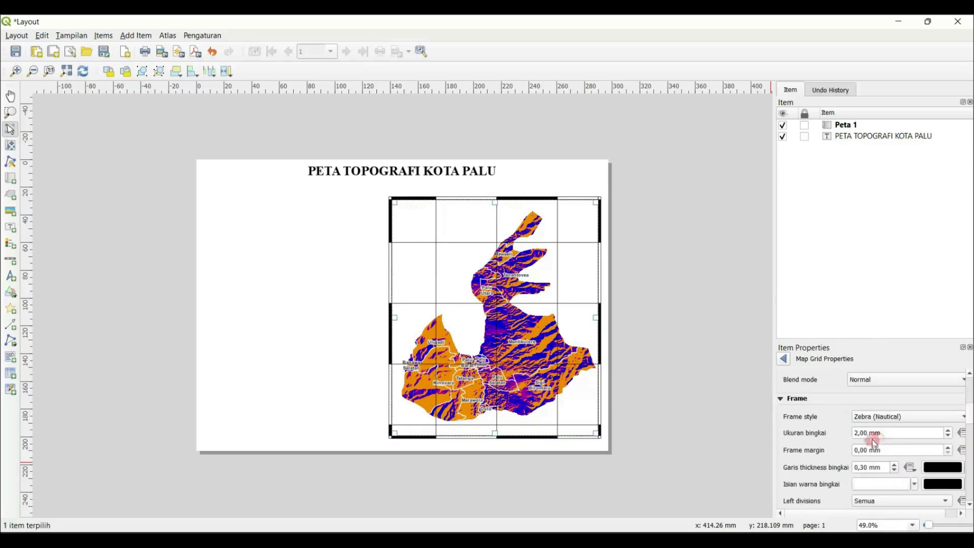
mouse_move(969, 417)
left_mouse_down()
mouse_move(970, 409)
mouse_move(970, 447)
left_mouse_up()
left_click(948, 409)
Enable Draw Coordinates for the grid and set the left and right coordinate orientation to Vertical Ascending.
left_click(791, 373)
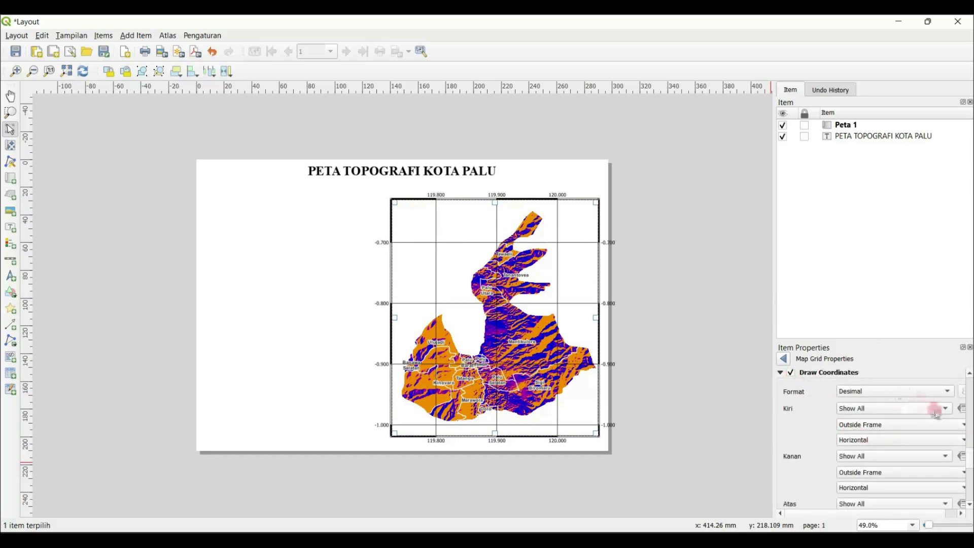
left_click(913, 440)
left_click(885, 454)
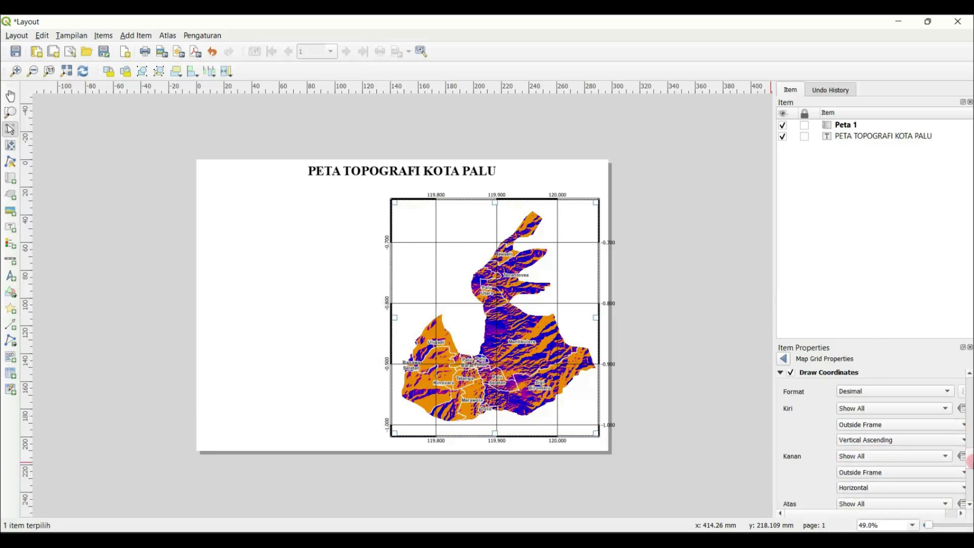
left_click(898, 487)
left_click(883, 502)
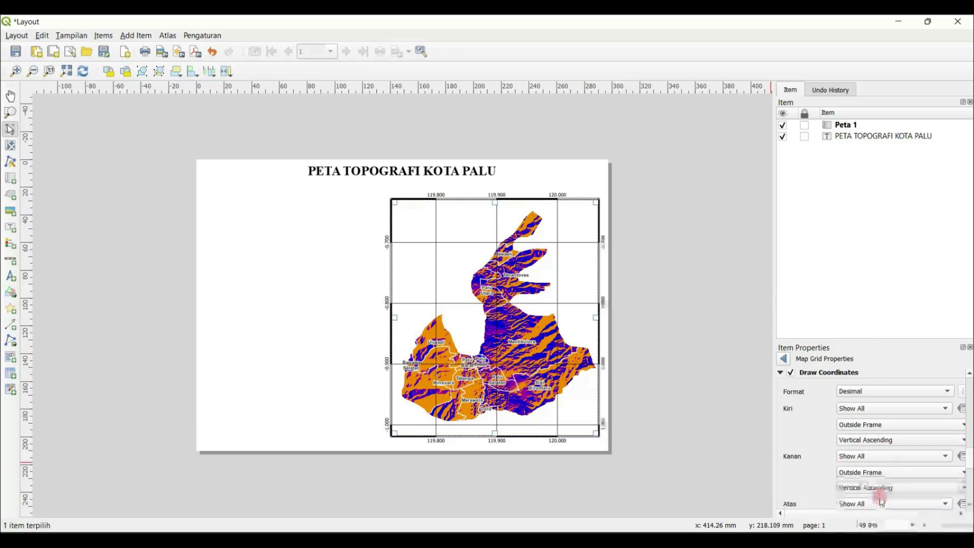
Change the font style of the grid's coordinate labels.
left_click_drag(970, 416, 958, 470)
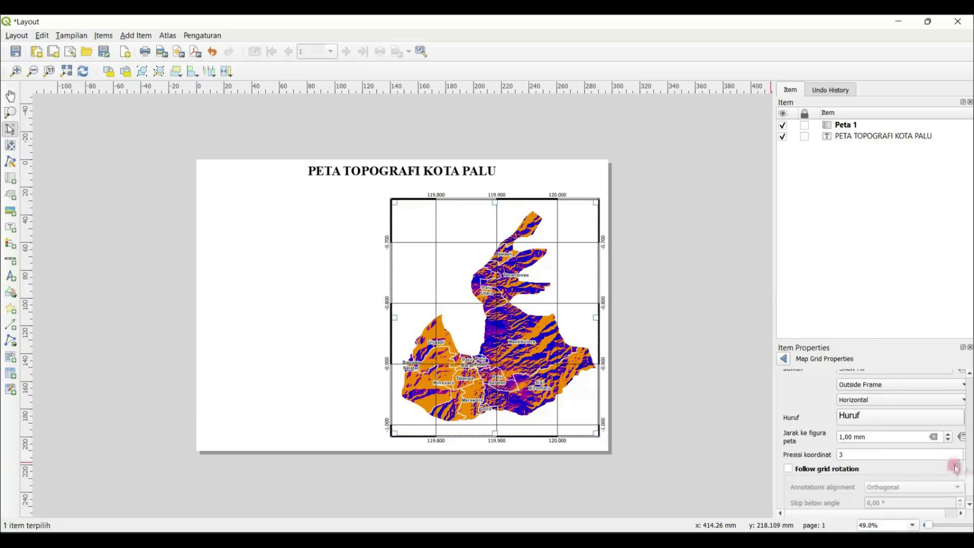
left_click(907, 419)
left_click(871, 432)
left_click(855, 455)
left_click(784, 361)
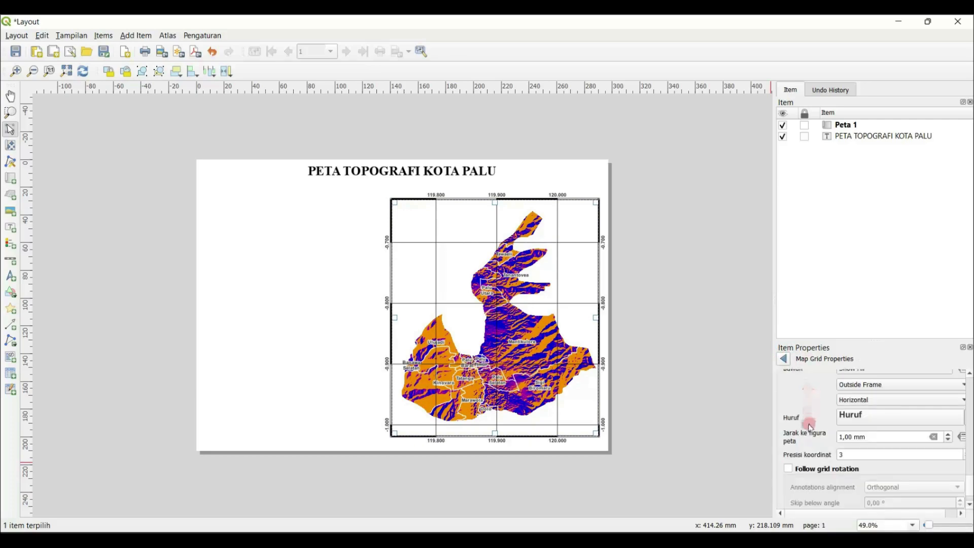
Try a coordinate precision of 2 for the grid labels and set it back to 3.
left_click_drag(969, 482, 969, 490)
left_click(837, 436)
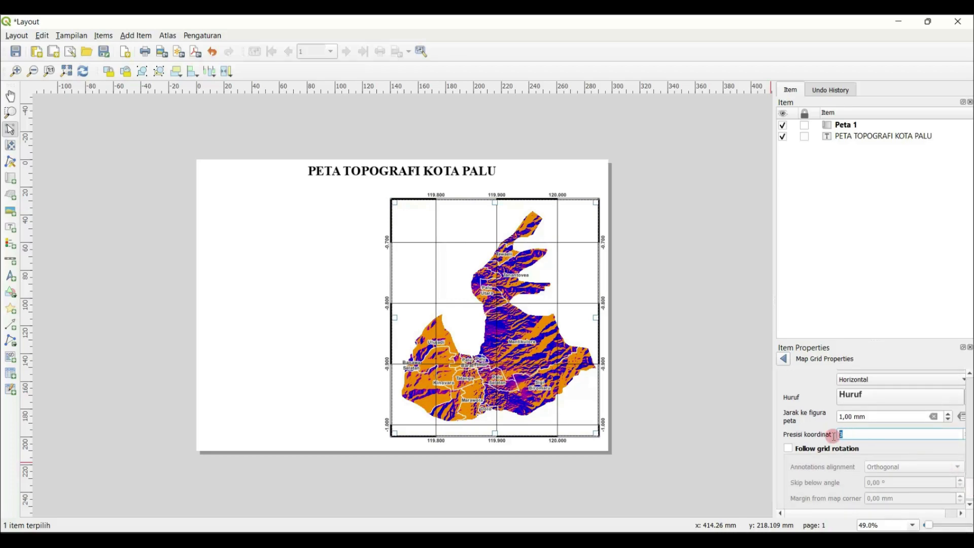
type("2")
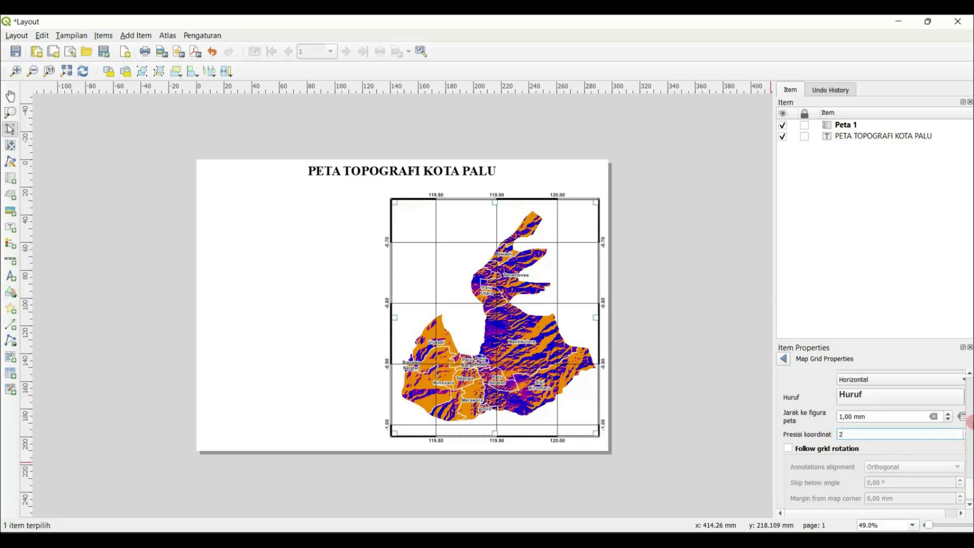
left_click_drag(870, 433, 835, 433)
type("3")
Set the opacity of Grid 1's line symbol to 0% and return to the properties of Peta 1.
left_click_drag(969, 487, 970, 397)
left_click_drag(822, 513, 851, 512)
left_click(954, 459)
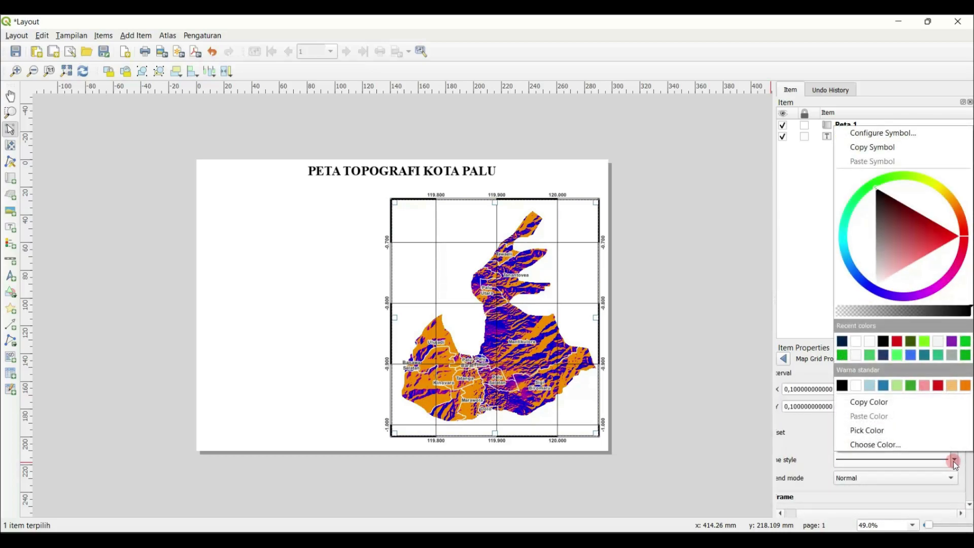
left_click(954, 460)
left_click(888, 460)
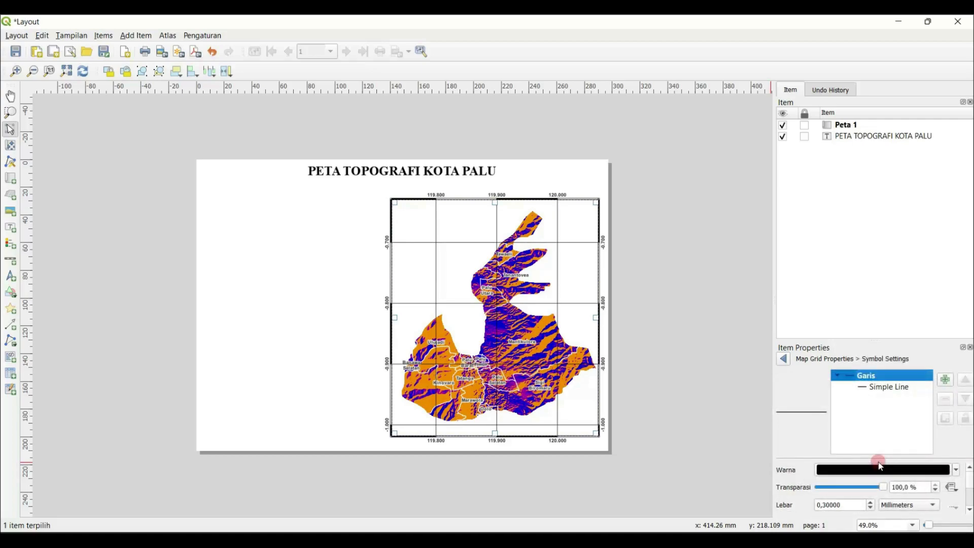
left_click_drag(888, 491, 739, 388)
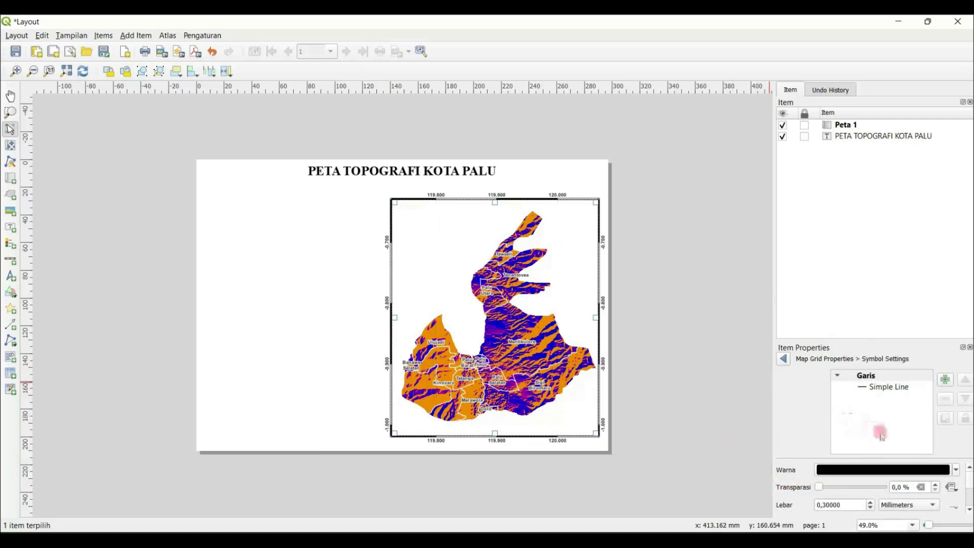
left_click(784, 359)
left_click(784, 359)
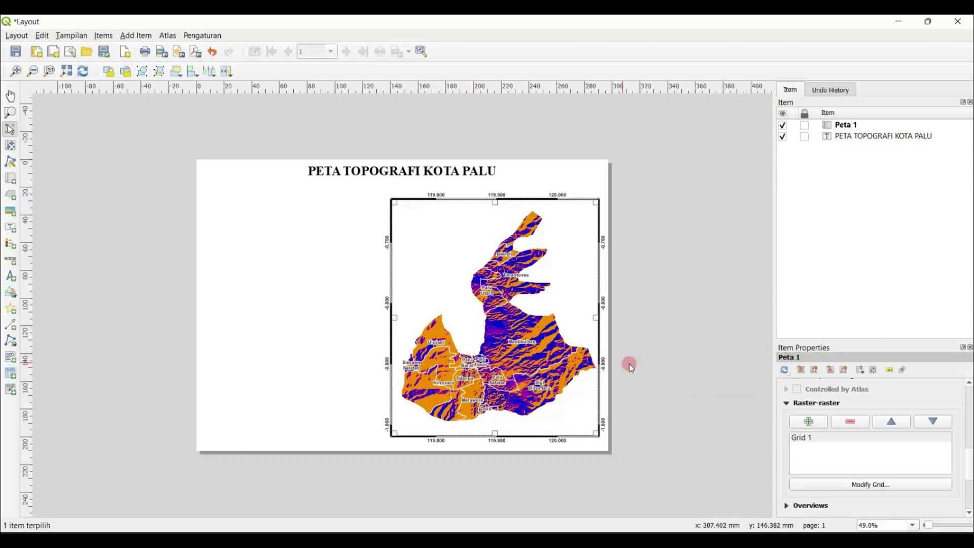
left_click(791, 403)
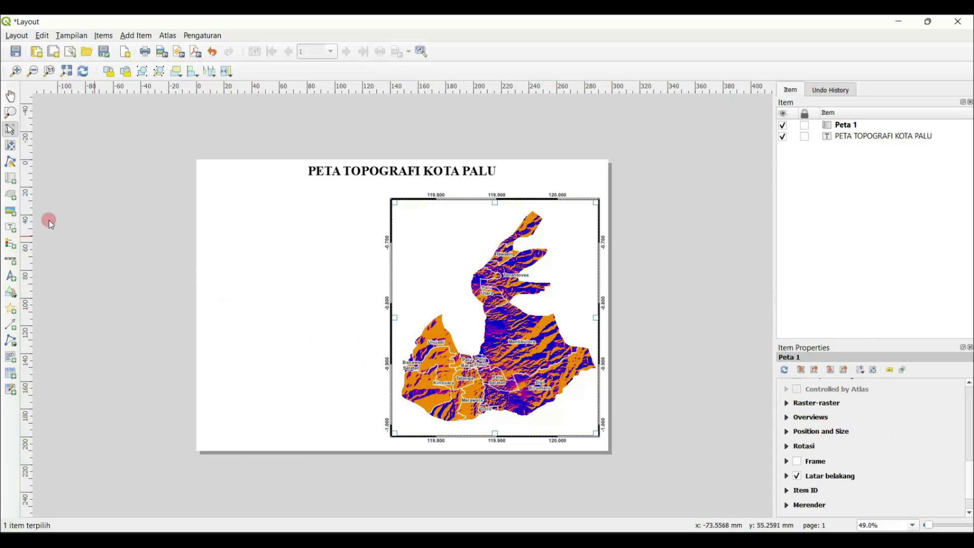
Add a scale bar in the map's lower-right corner and give it the Kotak ganda style.
left_click(11, 263)
left_click_drag(548, 416, 597, 429)
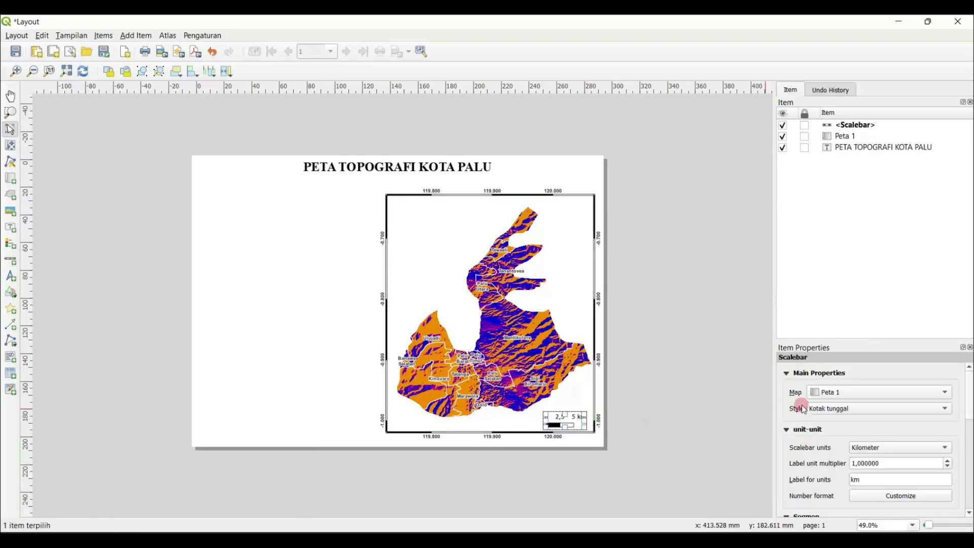
left_click(942, 412)
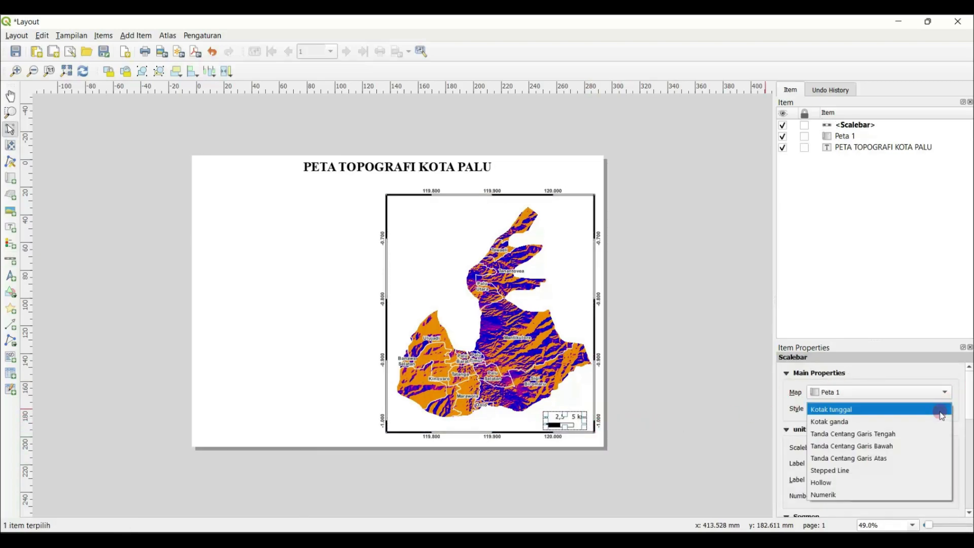
left_click(894, 423)
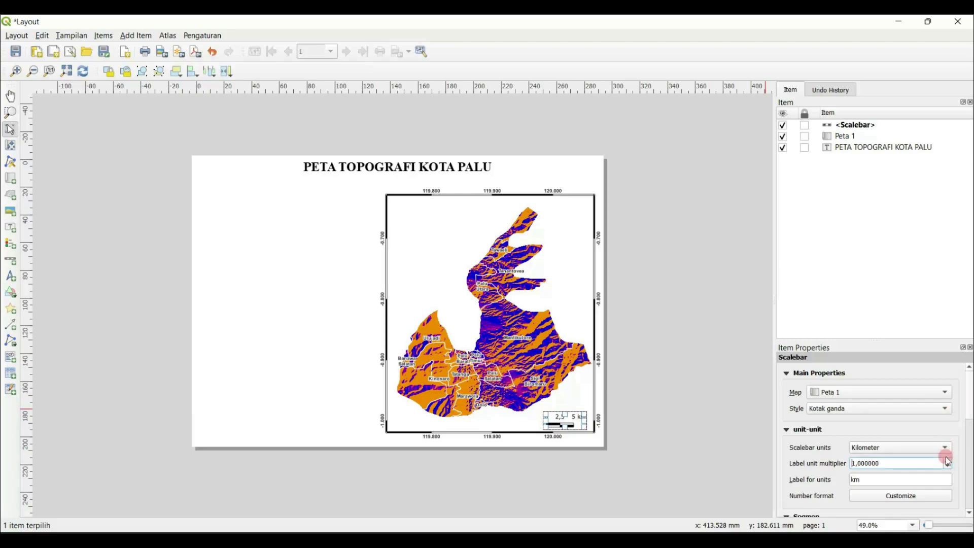
Shorten the scale bar to 1.25 km segments, ending at 2.5 km, and adjust its width.
left_click_drag(542, 419, 532, 421)
left_click(651, 411)
left_click(561, 419)
left_click_drag(589, 420, 575, 420)
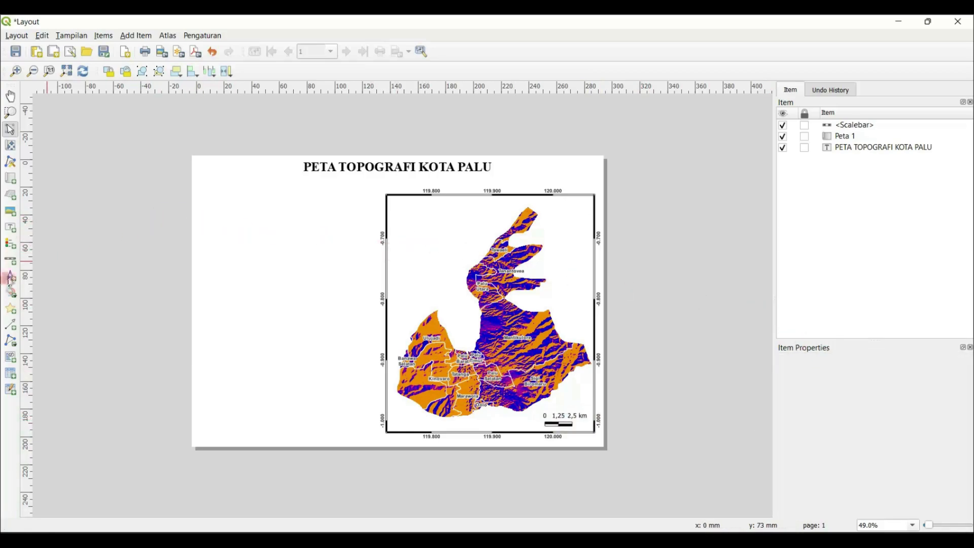
Add a north arrow in the empty upper-right corner of the map.
left_click(10, 277)
left_click_drag(557, 206, 573, 218)
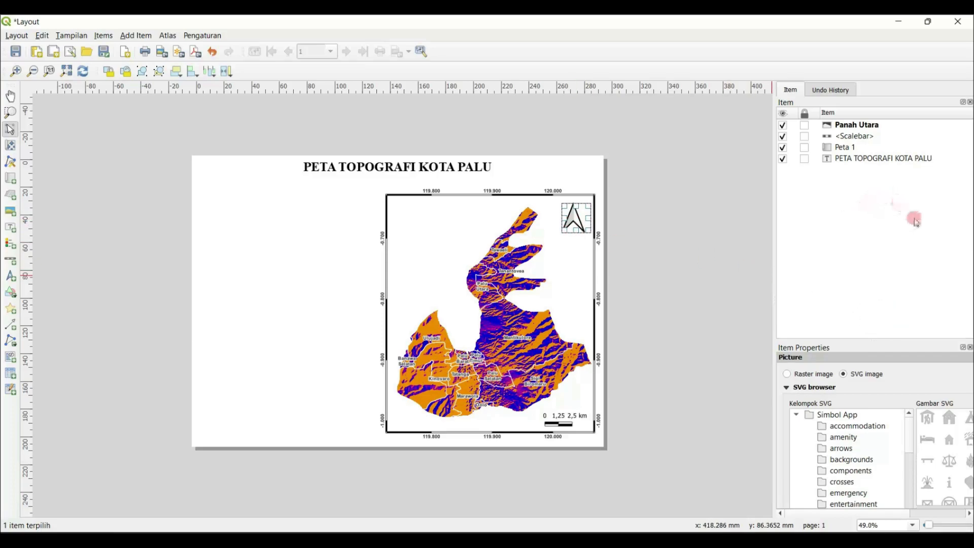
left_click_drag(579, 216, 579, 214)
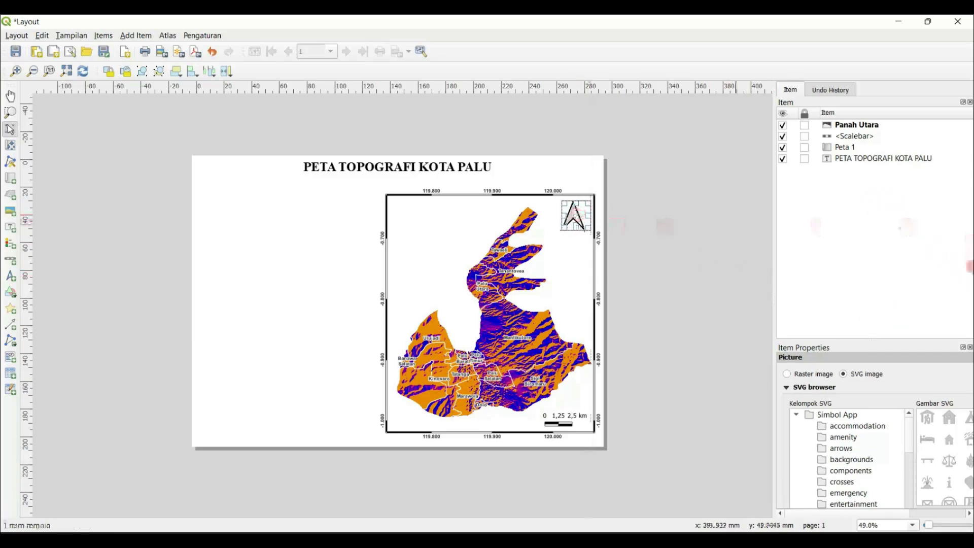
Replace the north arrow picture with a black star-shaped compass rose from the SVG symbol groups.
scroll(852, 440, "down", 3)
left_click(846, 447)
left_click(853, 470)
left_click_drag(873, 513, 900, 512)
left_click(822, 481)
left_click(807, 425)
left_click(807, 415)
left_click_drag(865, 470, 865, 451)
left_click(832, 437)
left_click(832, 426)
scroll(816, 450, "up", 1)
left_click(815, 451)
mouse_move(885, 513)
left_mouse_down()
mouse_move(928, 509)
mouse_move(872, 513)
left_mouse_up()
left_click(815, 438)
left_click(923, 448)
left_click(861, 462)
left_click(904, 465)
left_click(861, 437)
left_click(925, 418)
left_click(815, 426)
left_click_drag(872, 448, 871, 440)
left_click(817, 425)
left_click(812, 415)
left_click_drag(903, 513, 882, 513)
left_click(822, 460)
left_click(823, 482)
left_click_drag(874, 440, 878, 467)
left_click(823, 492)
left_click(817, 448)
left_click(816, 472)
scroll(824, 479, "down", 1)
left_click(827, 471)
left_click(825, 492)
scroll(826, 482, "down", 1)
left_click(824, 471)
left_click(826, 492)
left_click(892, 419)
Enlarge the compass rose and fit it into the map's upper-right corner.
left_click(654, 228)
left_click(576, 216)
mouse_move(564, 227)
left_mouse_down()
mouse_move(557, 233)
mouse_move(574, 214)
left_mouse_up()
left_click(643, 220)
left_click(575, 217)
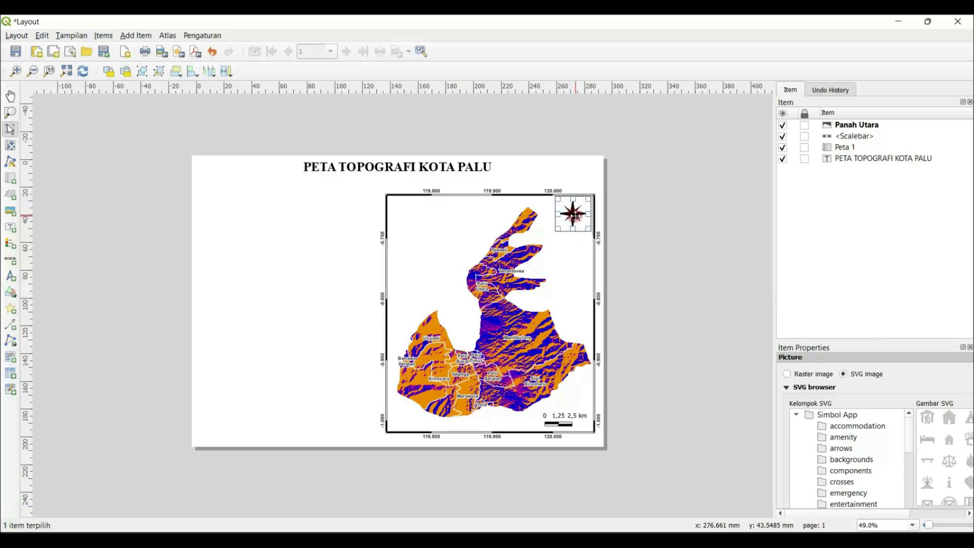
left_click(674, 228)
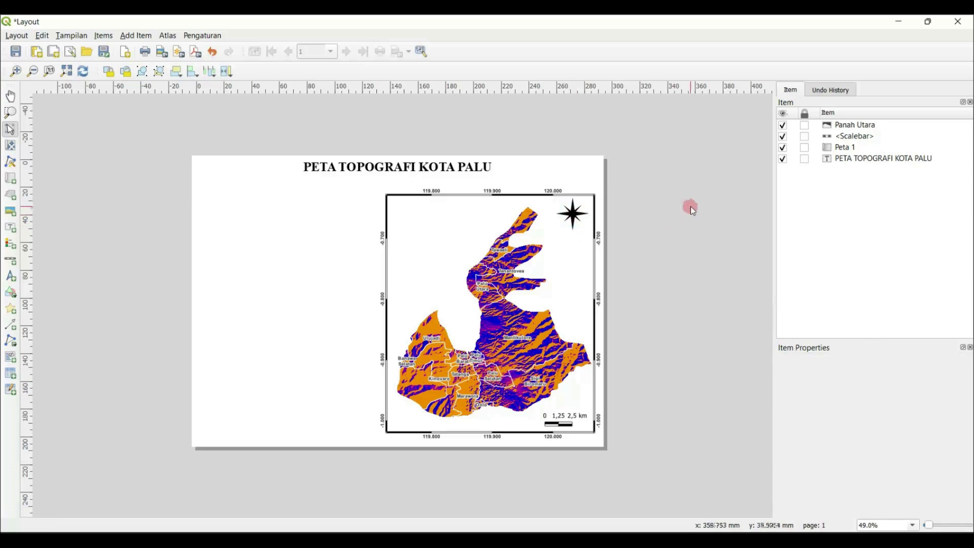
Add a legend in the map's upper-left area, with automatic updating off and the Pita 1 (Gray) entry removed.
left_click(12, 247)
left_click_drag(398, 205, 448, 252)
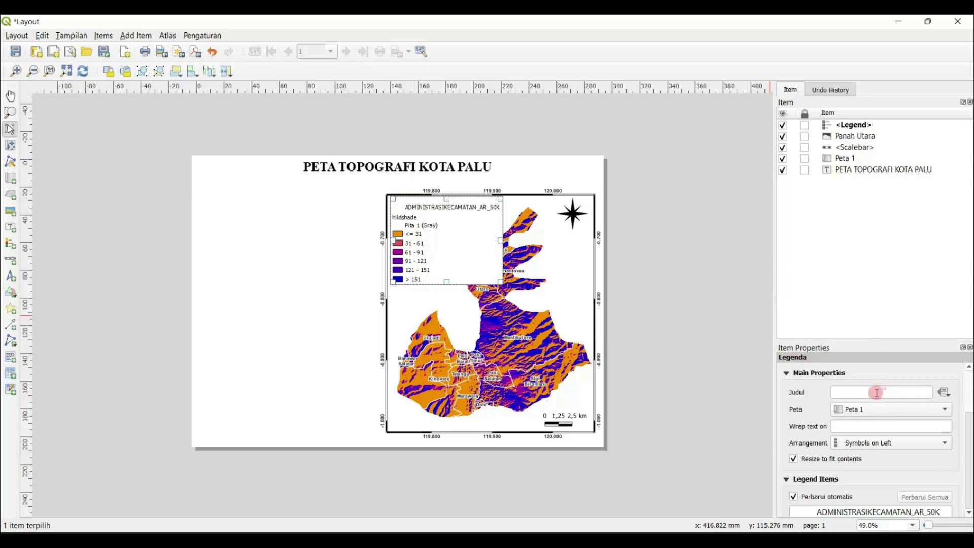
left_click_drag(970, 388, 969, 409)
left_click(831, 401)
left_click(794, 425)
left_click(835, 369)
left_click(850, 476)
Hide the hildshade heading and remove the ADMINISTRASIKECAMATAN_AR_50K entry from the legend.
left_click(846, 401)
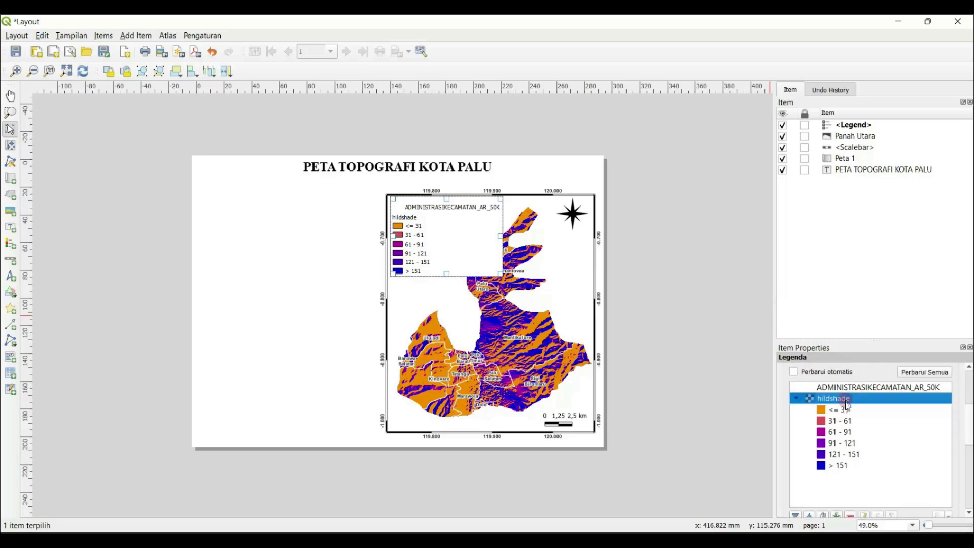
right_click(851, 400)
left_click(857, 413)
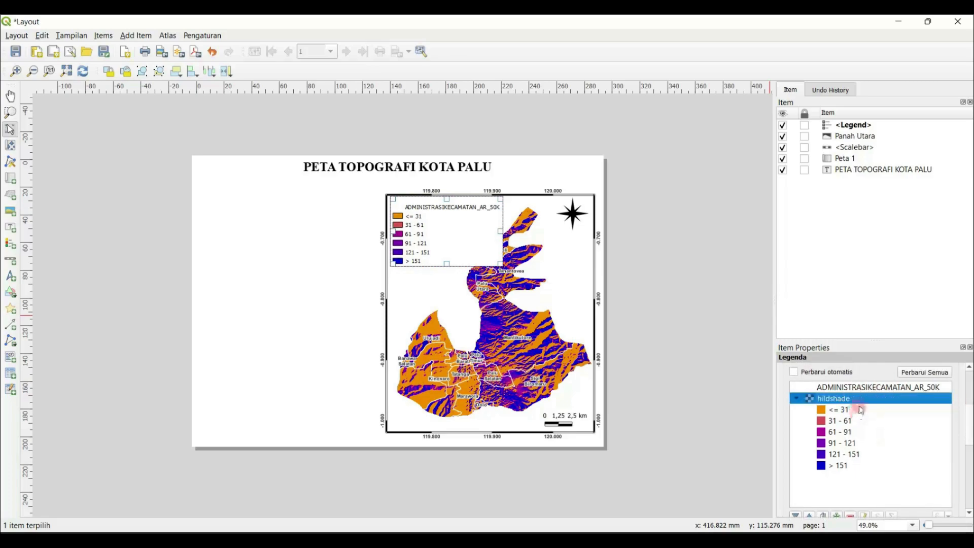
left_click(851, 389)
scroll(852, 507, "down", 2)
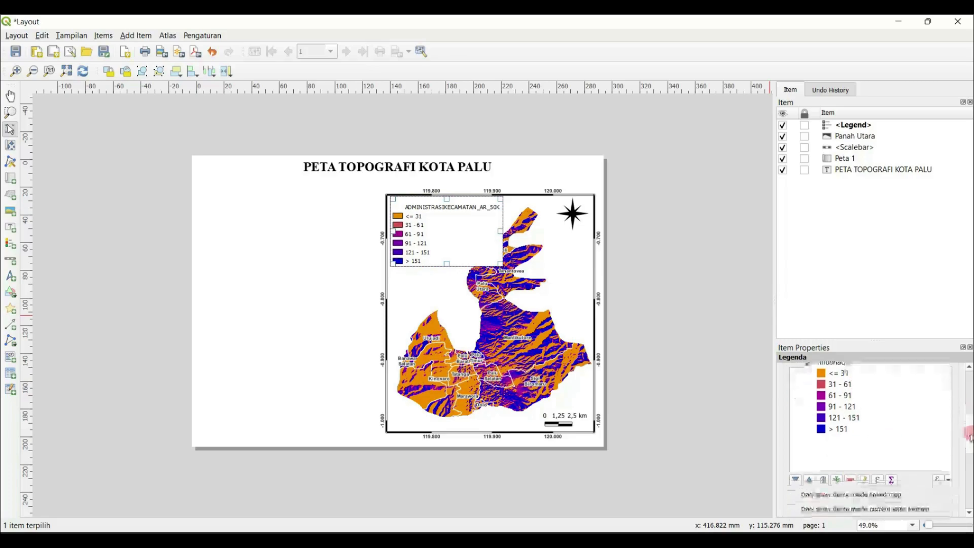
left_click(851, 472)
Set the legend title to "Elevation (meter)".
left_click_drag(969, 407, 967, 391)
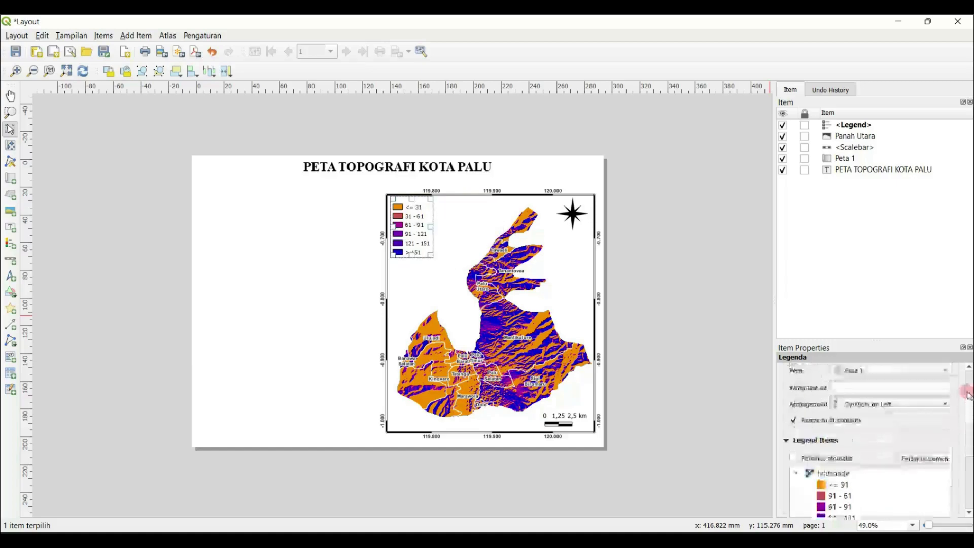
type("Ele")
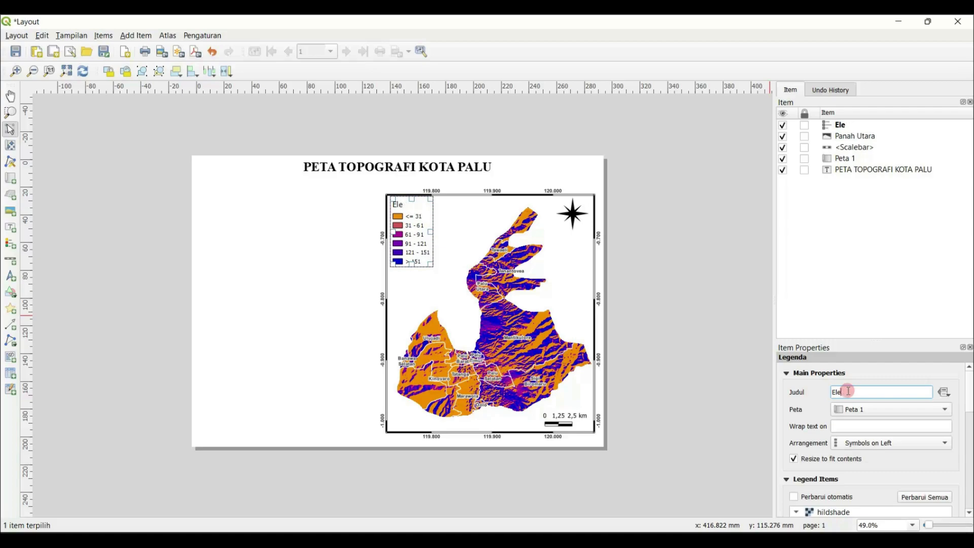
type("vation (meter")
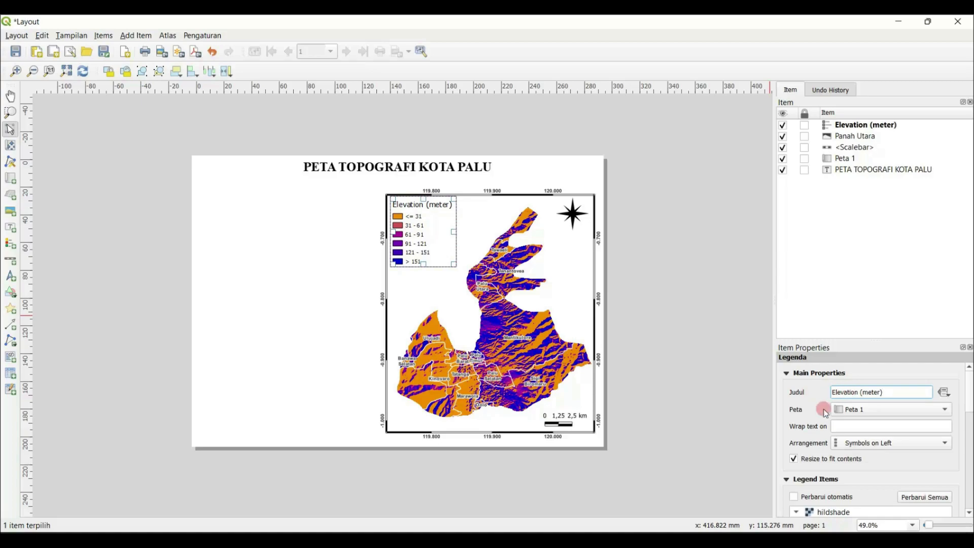
Make the legend title font bold.
scroll(970, 398, "down", 5)
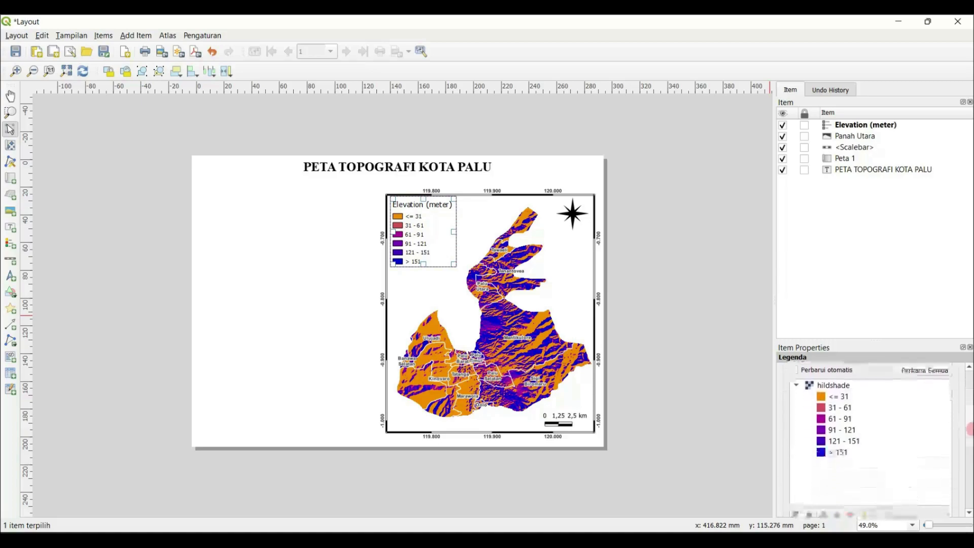
left_click(787, 388)
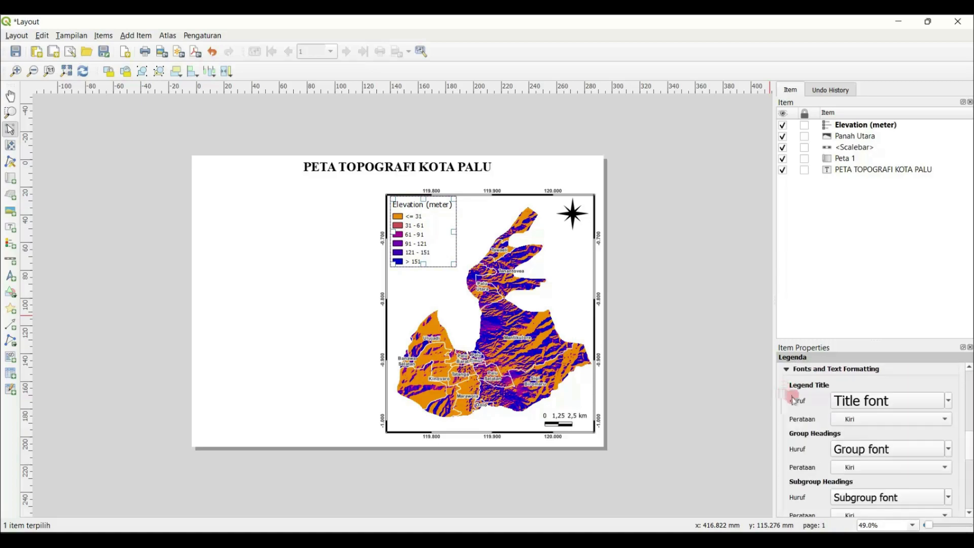
left_click(934, 406)
left_click_drag(466, 174, 206, 238)
left_click(226, 278)
left_click(270, 405)
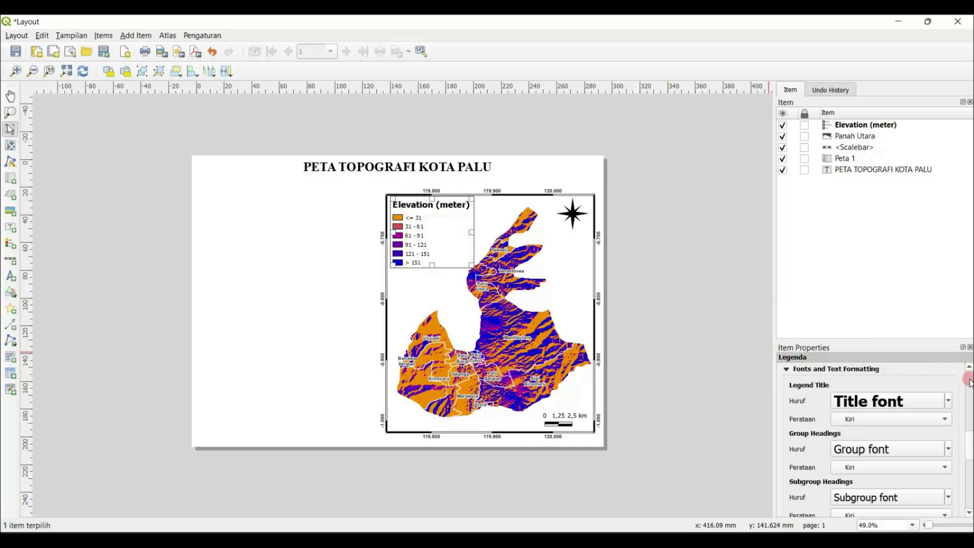
Make the font of the legend's class labels bold.
scroll(964, 443, "down", 5)
left_click(913, 395)
left_click(524, 226)
key("Return")
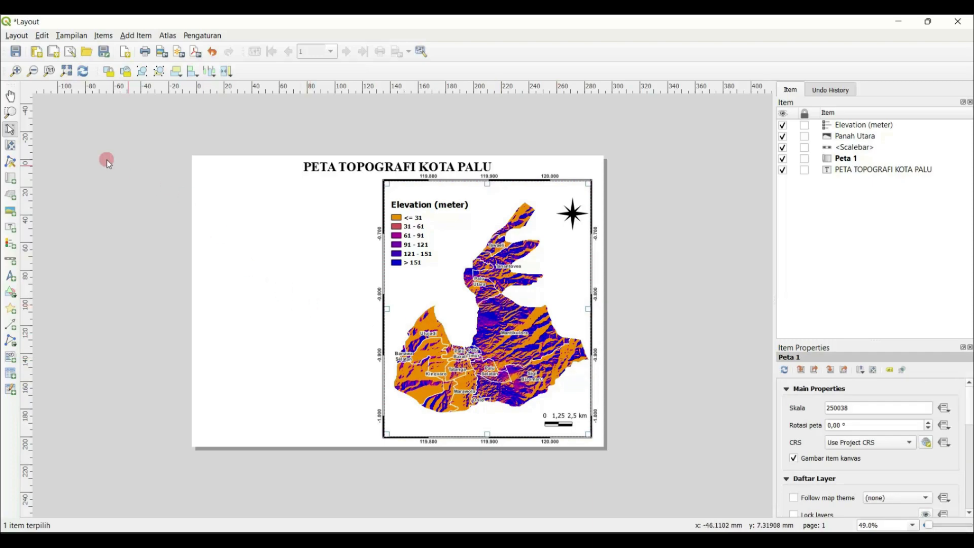
Shift the map content slightly within Peta 1 and lower the top edge of the map frame below the title.
left_click(10, 145)
left_click_drag(481, 338, 479, 341)
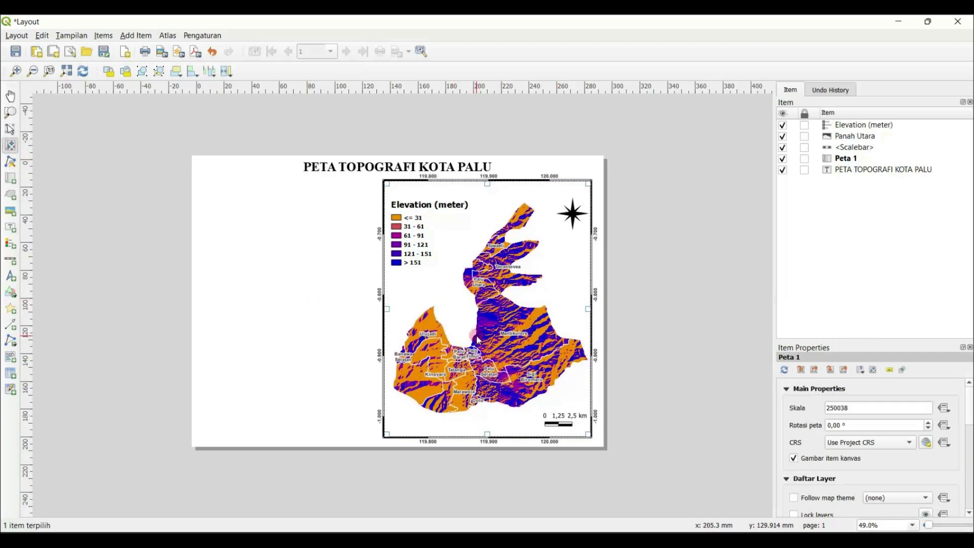
left_click(11, 129)
left_click(413, 236)
left_click(489, 181)
mouse_move(489, 181)
left_mouse_down()
mouse_move(493, 203)
mouse_move(489, 185)
left_mouse_up()
Move the legend into the map's upper-left corner and the compass rose up into the upper-right corner.
left_click_drag(418, 232, 415, 221)
left_click(582, 226)
key("shift+Up")
key("Down")
key("Down")
key("Down")
key("Left")
left_click(652, 236)
Nudge the scale bar down and to the right, closer to the map's lower-right corner.
left_click(565, 424)
key("Down")
key("Down")
key("Down")
key("Down")
key("Right")
left_click(702, 390)
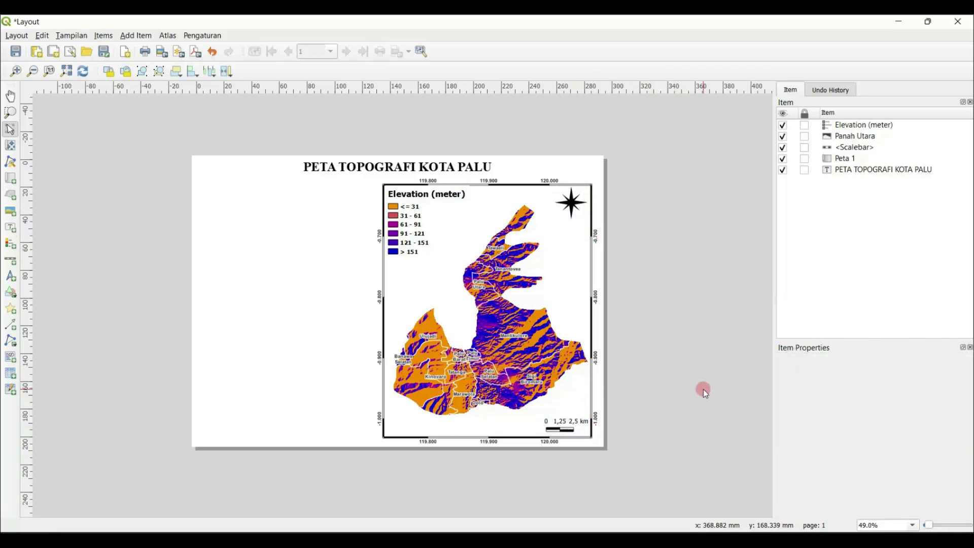
Enable Lock layers and Lock styles for layers on Peta 1.
left_click(568, 261)
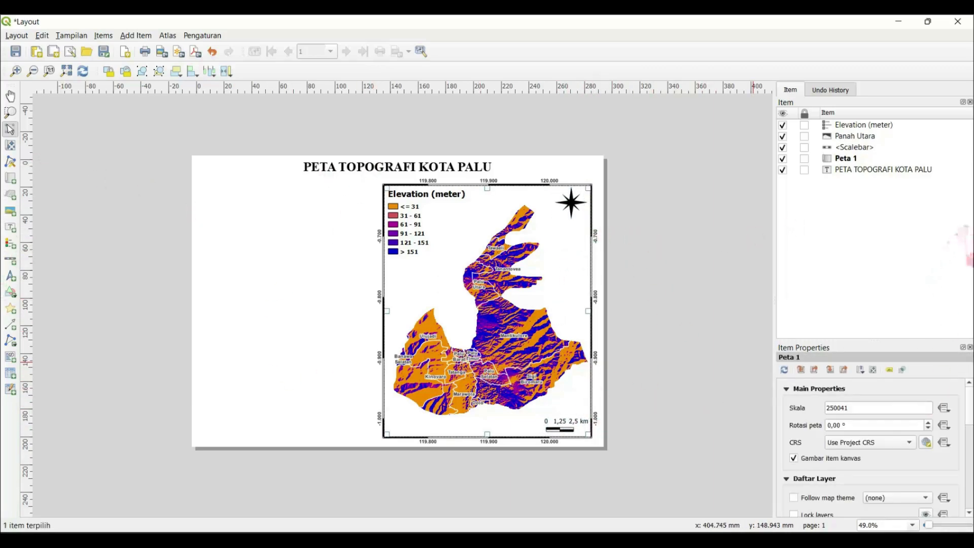
scroll(873, 437, "down", 3)
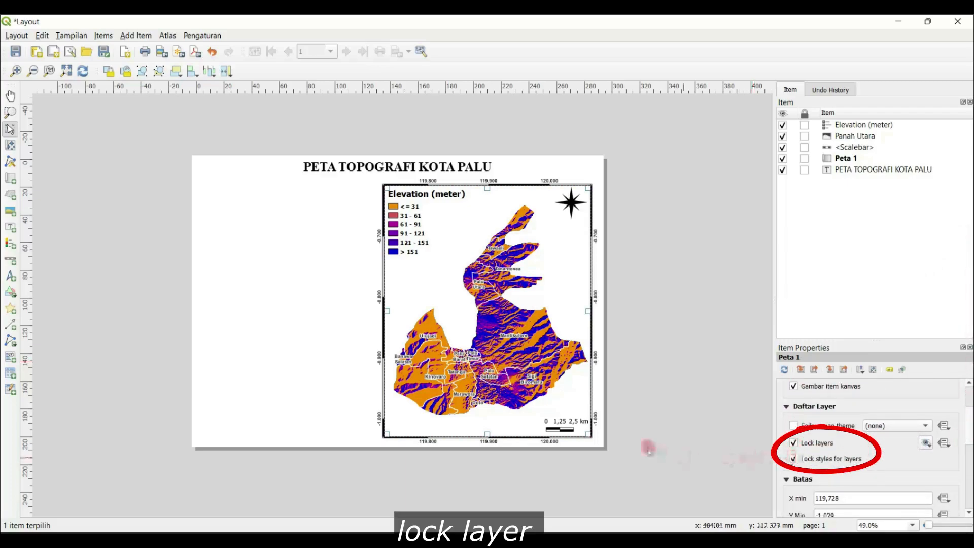
left_click(676, 352)
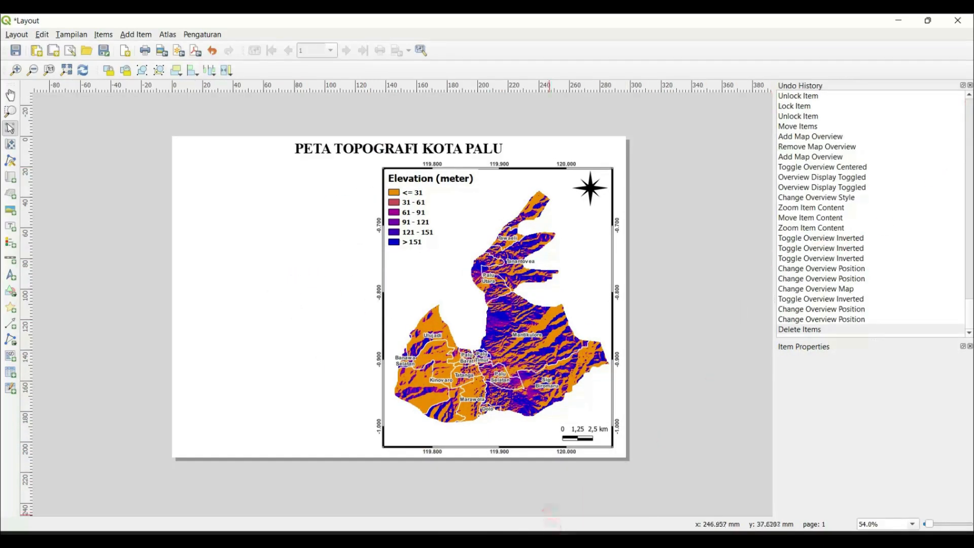
Switch to the main QGIS window and add the shapefile BATAS KABUPATEN KOTA DESEMBER 2019 DUKCAPIL.shp as a vector layer.
mouse_move(557, 540)
left_click(501, 501)
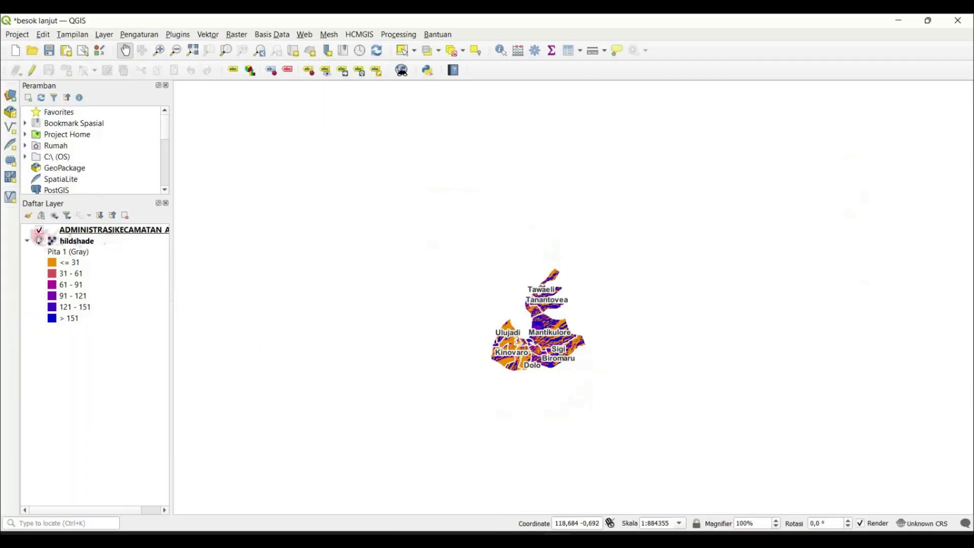
left_click(39, 240)
left_click(136, 34)
mouse_move(104, 35)
mouse_move(153, 74)
left_click(355, 75)
left_click(741, 143)
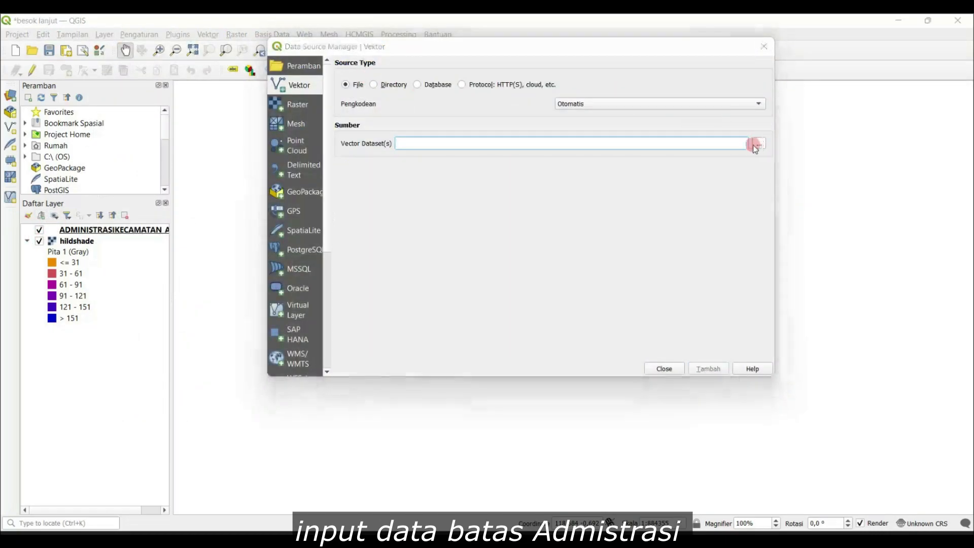
left_click(758, 144)
left_click(512, 155)
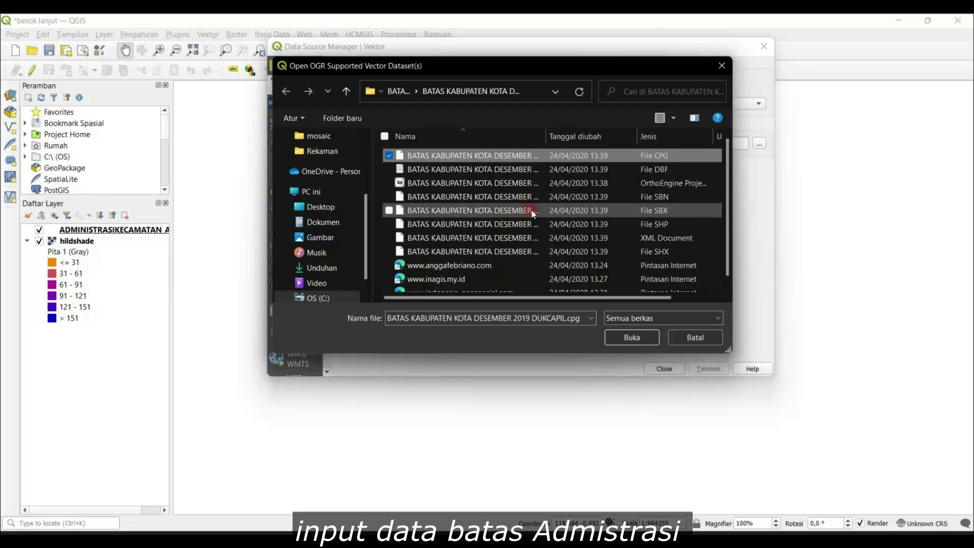
left_click(518, 224)
left_click(626, 337)
left_click(709, 369)
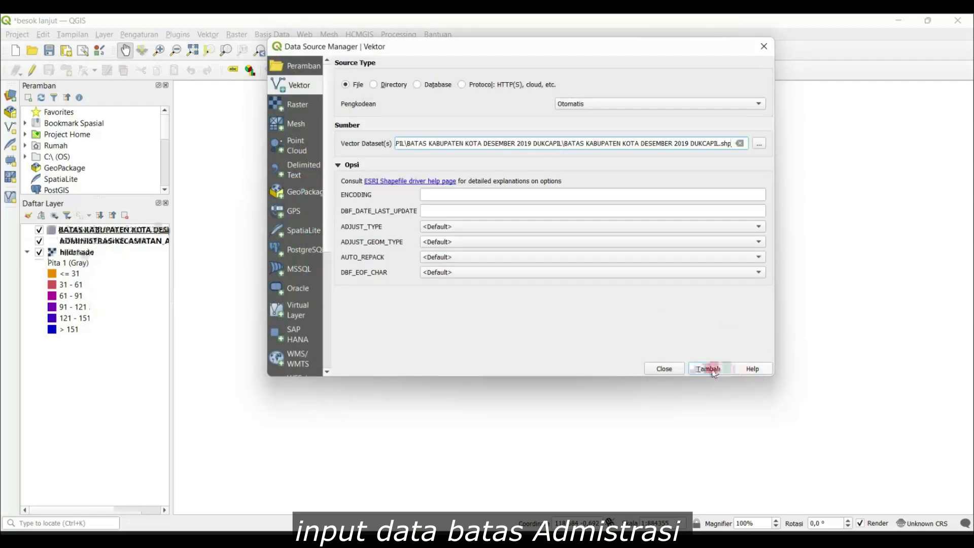
Close the data source dialog and hide the hildshade and ADMINISTRASIKECAMATAN layers, leaving only the BATAS KABUPATEN layer displayed.
left_click(654, 368)
left_click(39, 252)
left_click(39, 241)
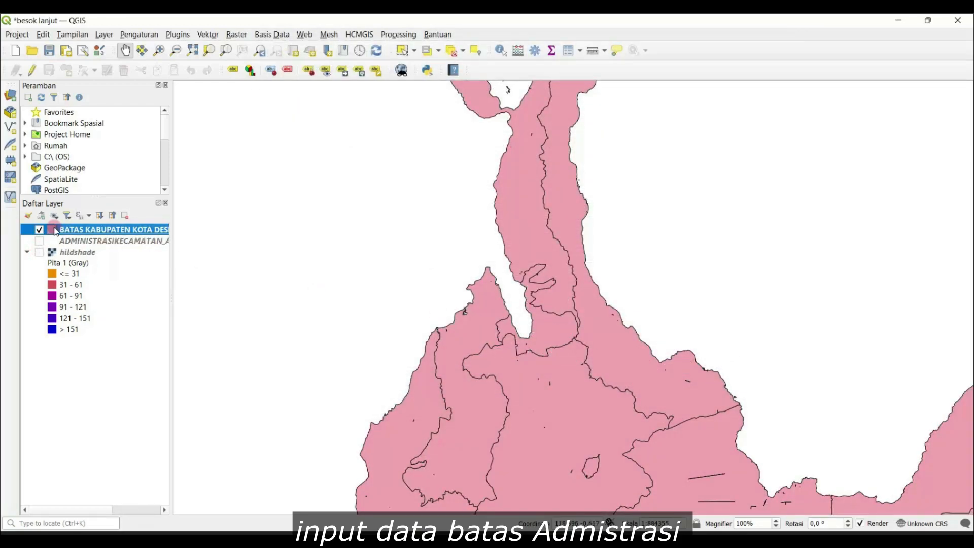
Give the BATAS KABUPATEN layer the outline blue symbol preset and change its colour to black, #000407.
right_click(54, 228)
left_click(102, 523)
left_click(324, 335)
left_click(428, 155)
left_click(56, 191)
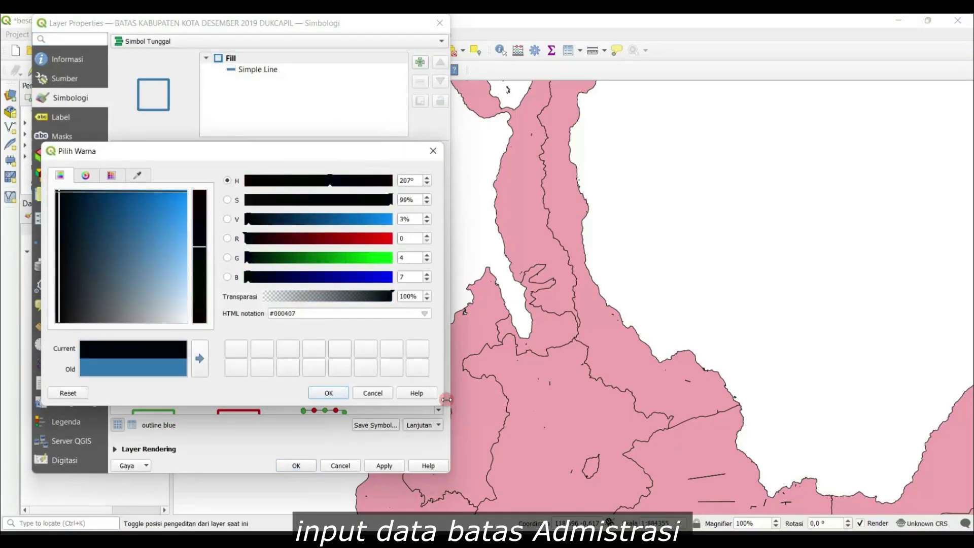
left_click(326, 393)
Set the stroke width of the boundary layer's Simple Line outline to 0.2 mm and apply the symbology.
left_click(257, 69)
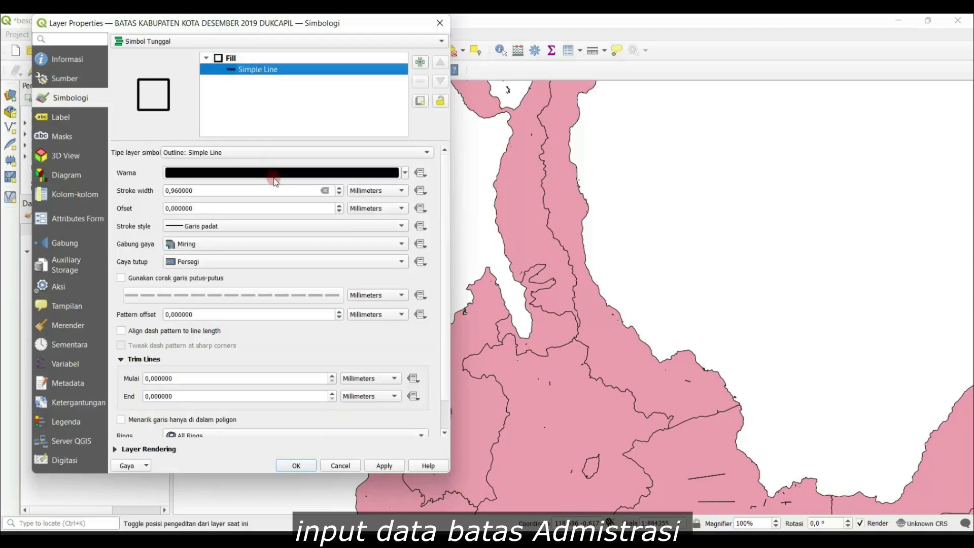
left_click(340, 193)
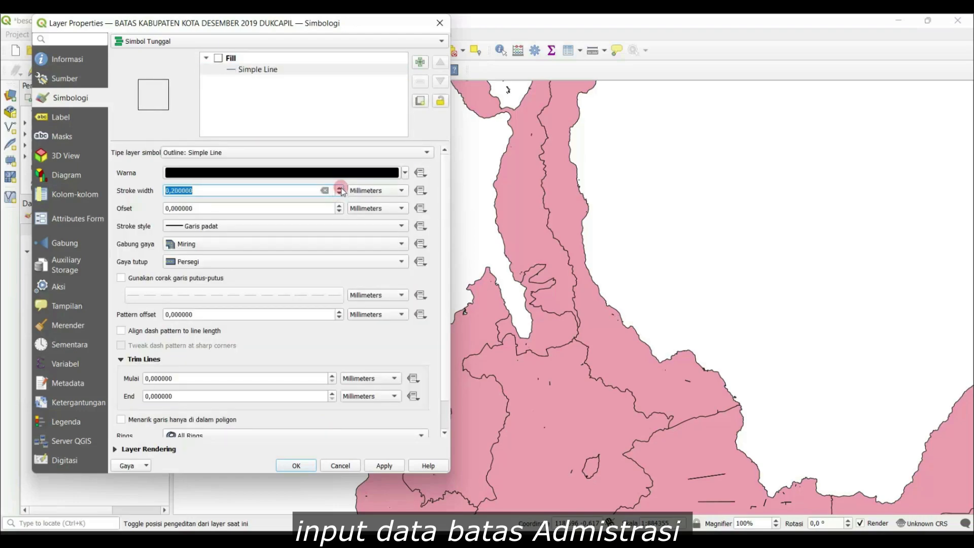
left_click(374, 460)
left_click(298, 466)
left_click(340, 191)
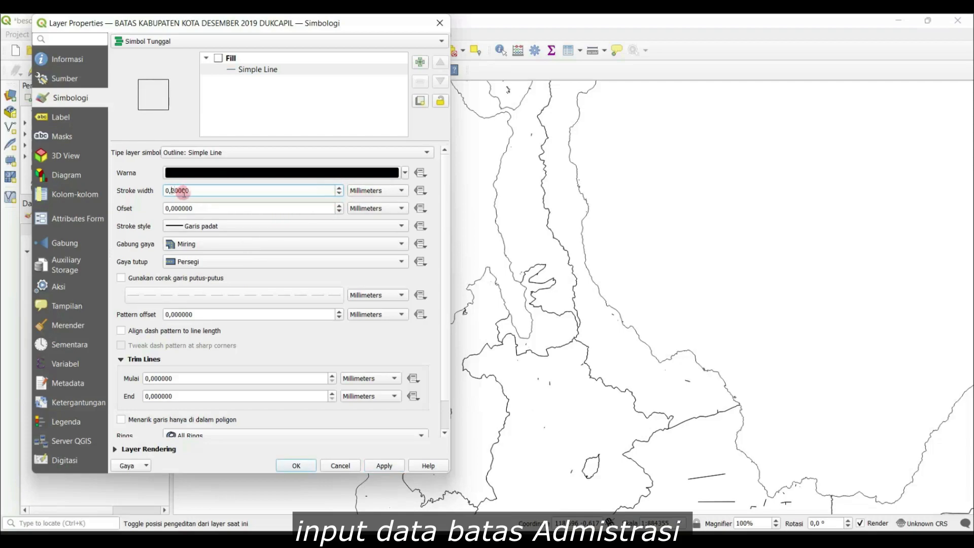
left_click(387, 464)
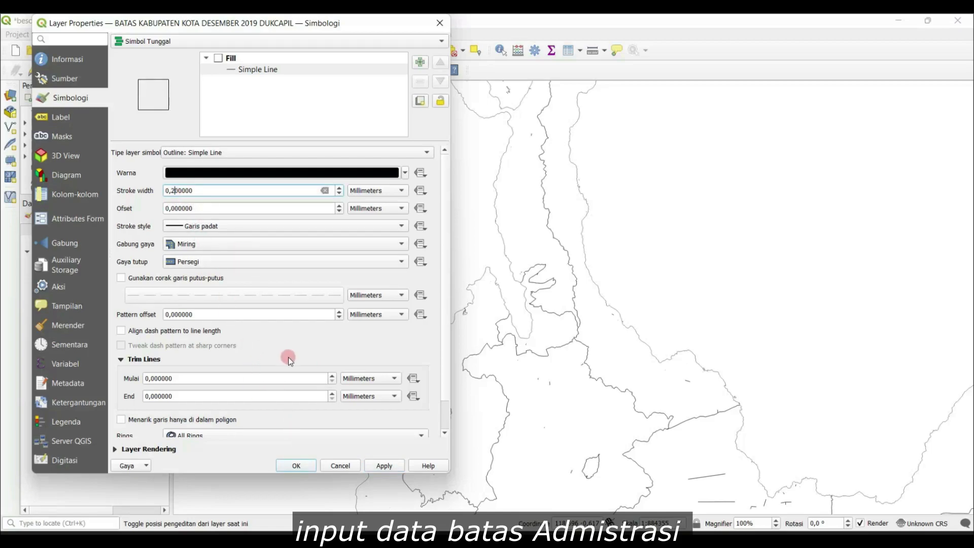
left_click(297, 464)
Switch to the layout window and add a second map, about 77 by 103 mm, in the empty space beside the main map.
scroll(695, 362, "down", 1)
left_click_drag(696, 363, 628, 343)
mouse_move(562, 530)
left_click(598, 492)
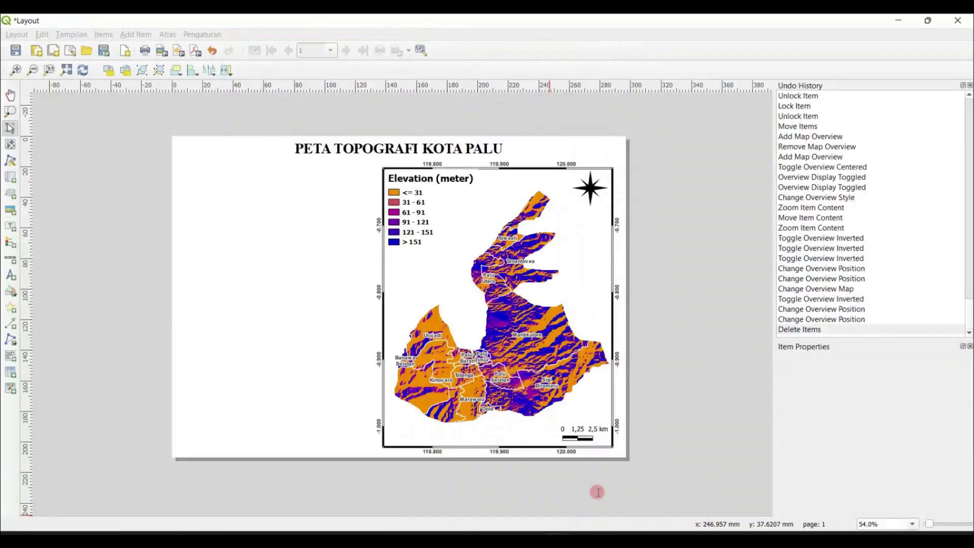
left_click(10, 177)
left_click_drag(199, 234, 317, 393)
left_click_drag(265, 314, 253, 312)
left_click_drag(253, 312, 216, 265)
Zoom out and shift the content of Peta 2 until the whole of Sulawesi fits its frame, at a scale of about 1:9,700,000.
left_click(10, 145)
left_click_drag(241, 300, 244, 300)
scroll(250, 311, "up", 1)
scroll(250, 312, "down", 1)
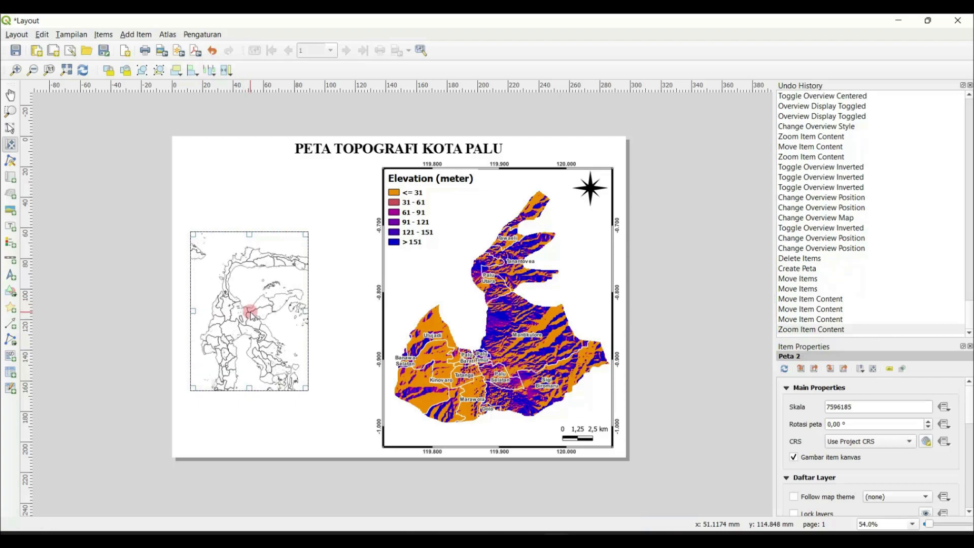
scroll(251, 313, "down", 1)
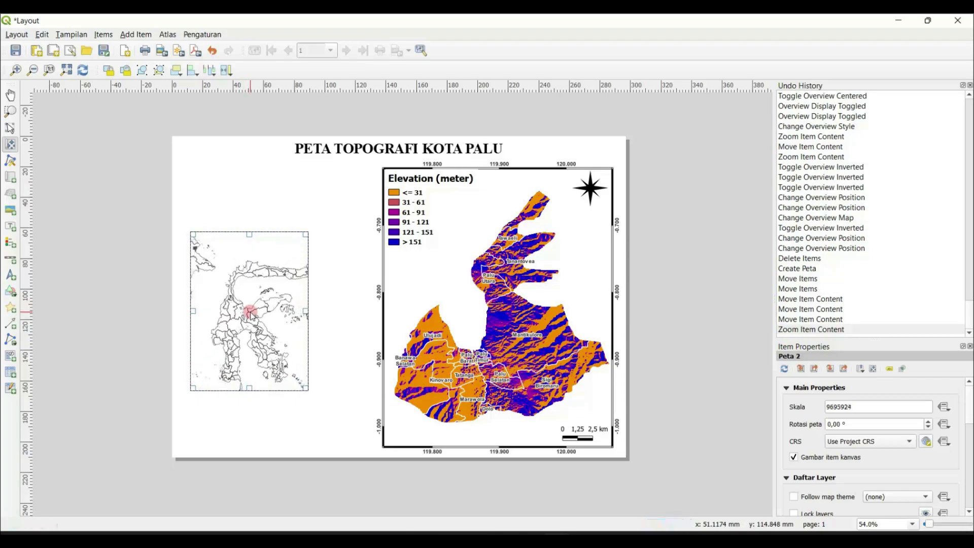
left_click(249, 318)
scroll(249, 318, "down", 1)
mouse_move(250, 318)
left_mouse_down()
mouse_move(240, 315)
mouse_move(256, 335)
left_mouse_up()
Close the undo history and add an overview to Peta 2 that uses Peta 1 as its map frame.
left_click(970, 86)
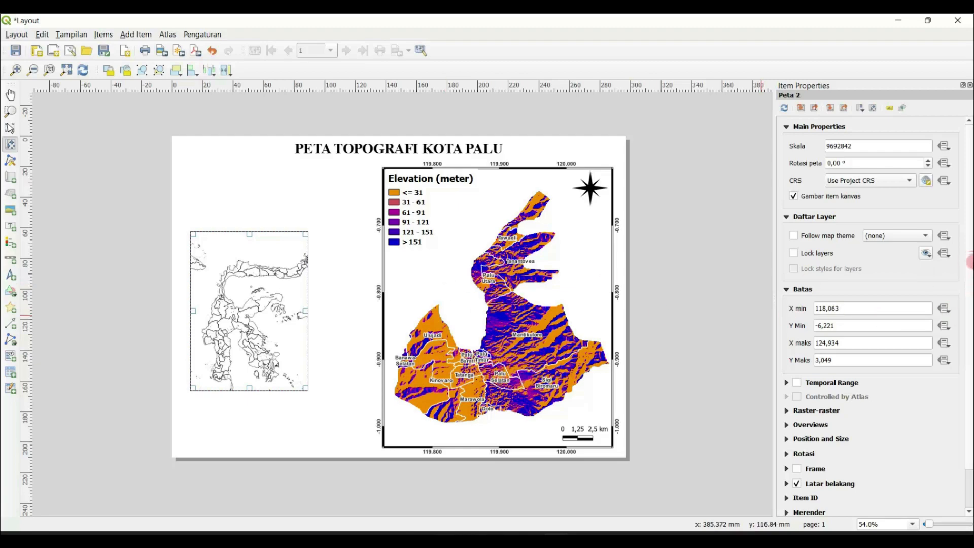
left_click(794, 425)
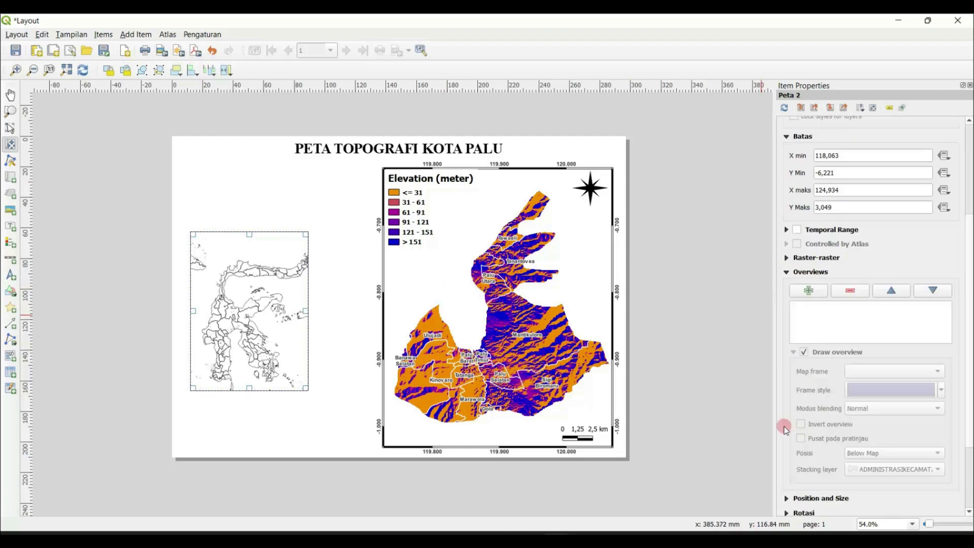
left_click(808, 290)
left_click(823, 310)
left_click(875, 371)
left_click(868, 375)
Change the frame style of Overview 1 to a solid red fill.
left_click(916, 396)
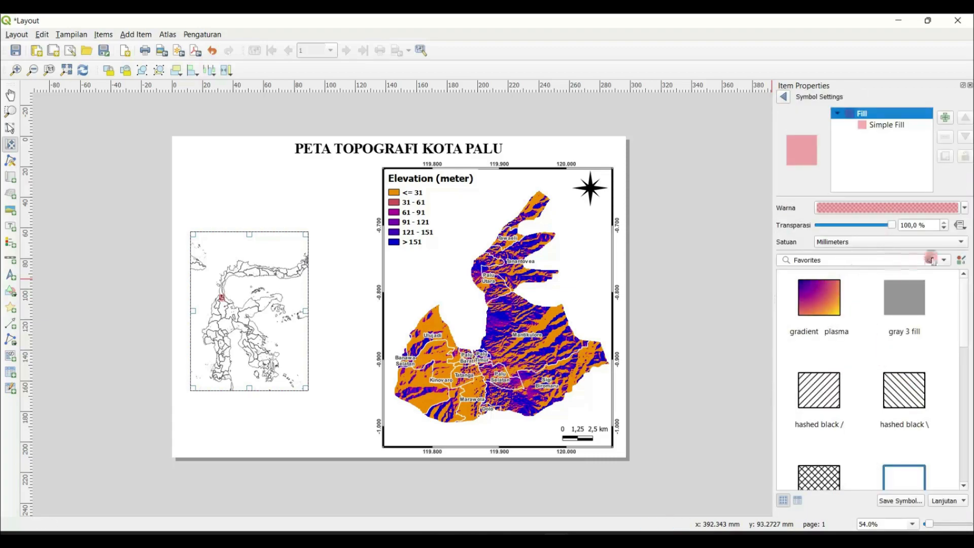
left_click(783, 96)
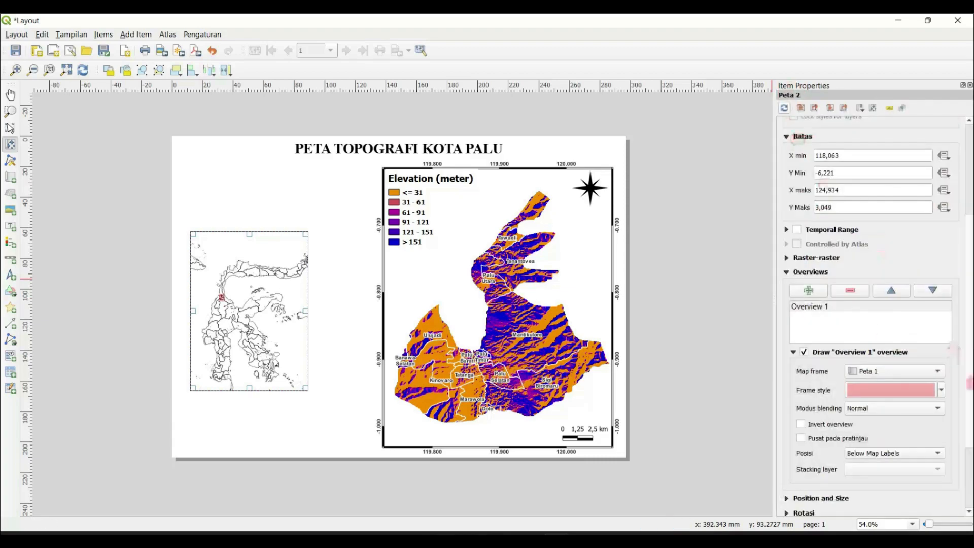
left_click(946, 391)
left_click(863, 281)
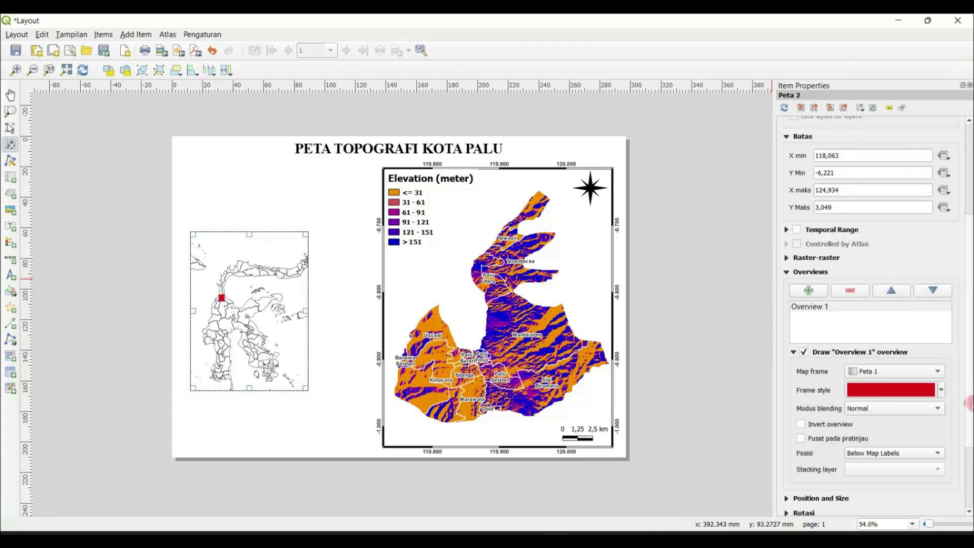
scroll(827, 368, "down", 3)
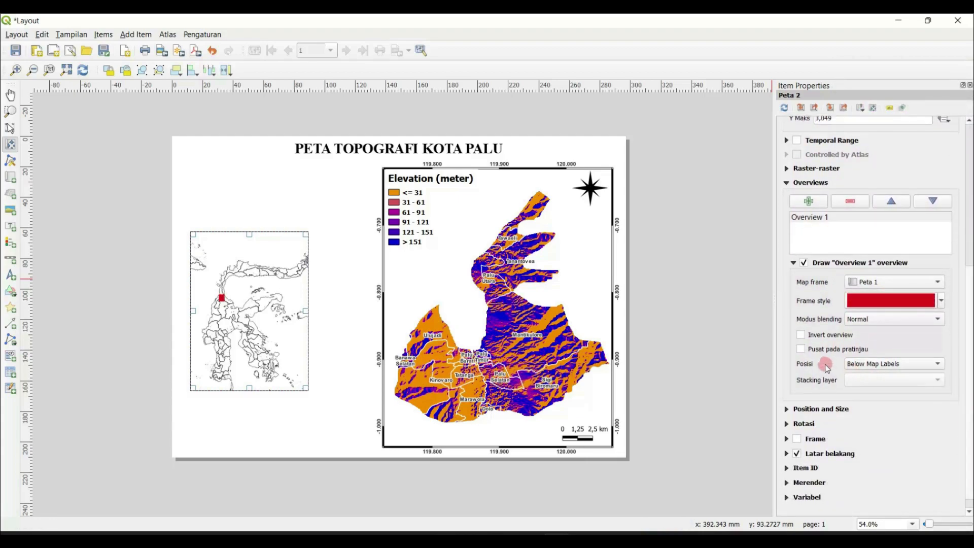
left_click_drag(970, 401, 970, 342)
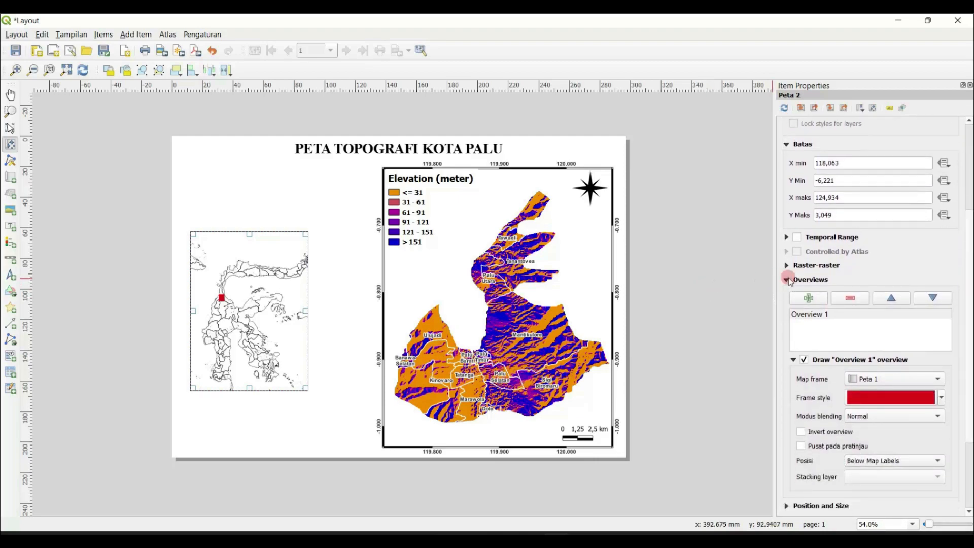
Add a grid to Peta 2 with X and Y intervals of 2 map units.
left_click(787, 279)
left_click(787, 247)
left_click(788, 211)
left_click(788, 128)
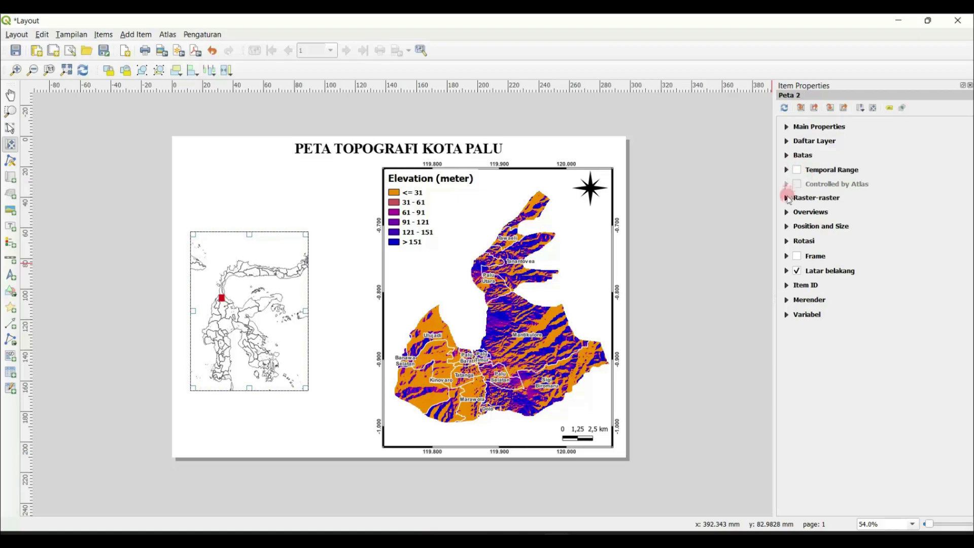
left_click(787, 198)
left_click(809, 215)
left_click(857, 282)
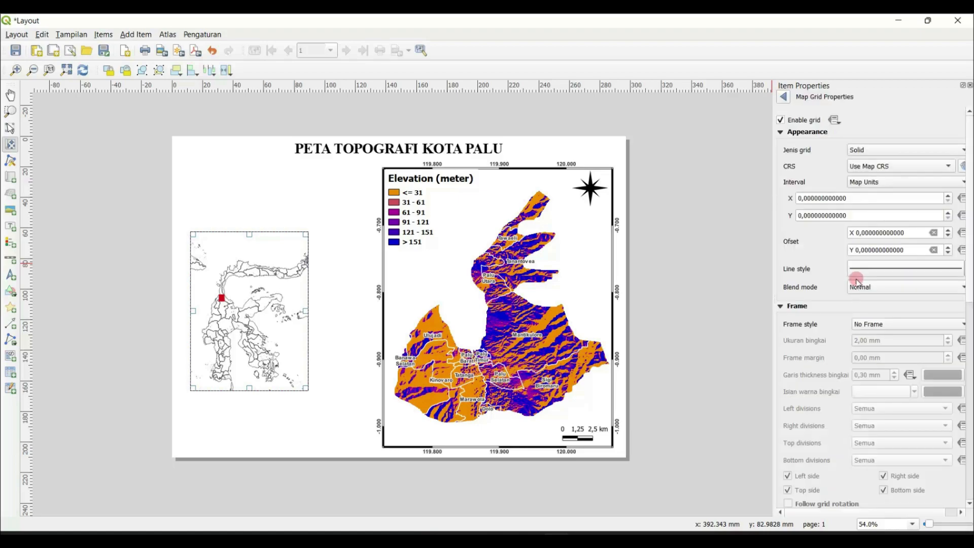
left_click(805, 199)
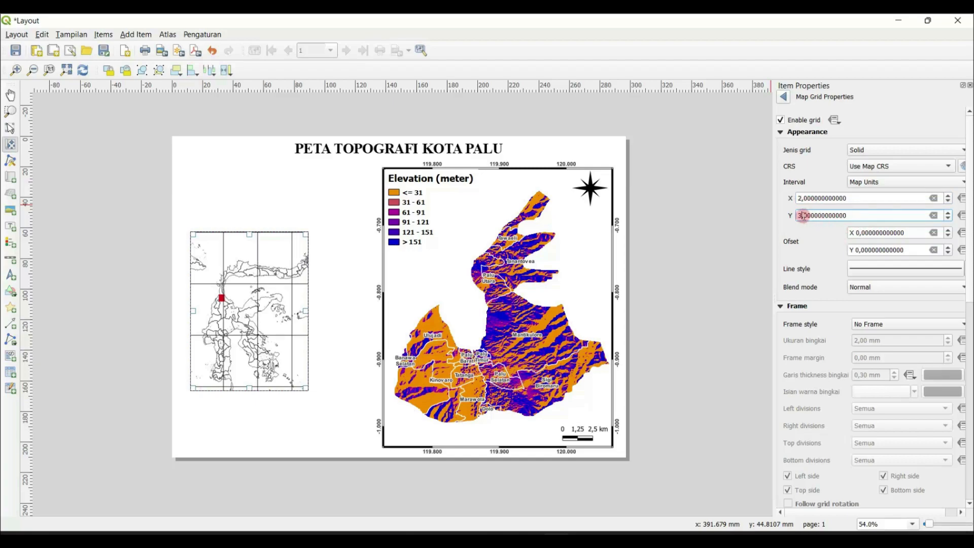
left_click(891, 198)
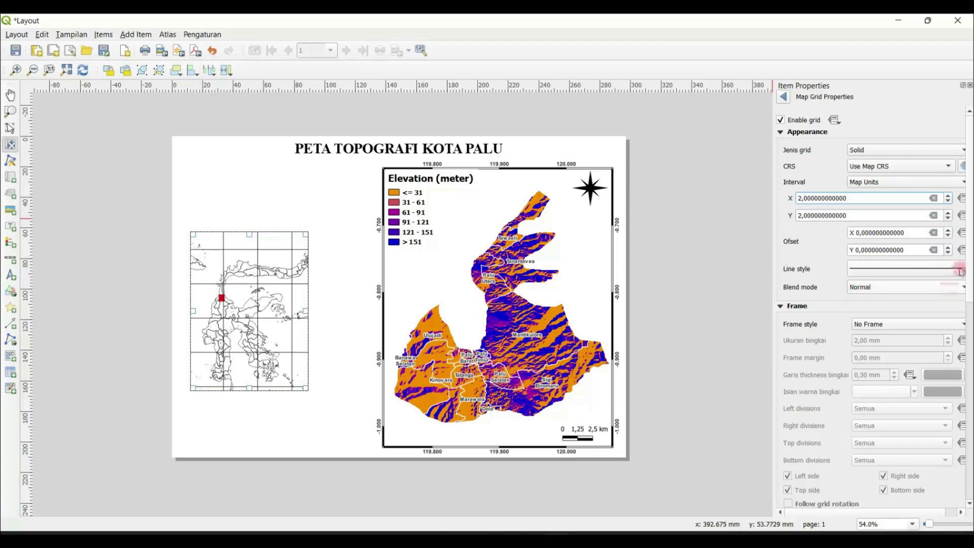
Set the frame style of the Peta 2 grid to Line Border.
scroll(968, 259, "down", 3)
left_click(913, 277)
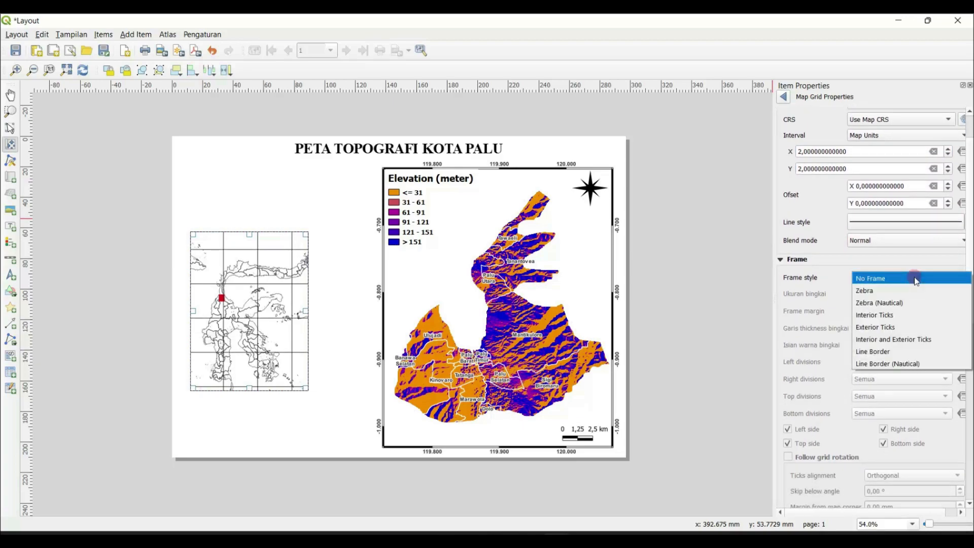
left_click(908, 355)
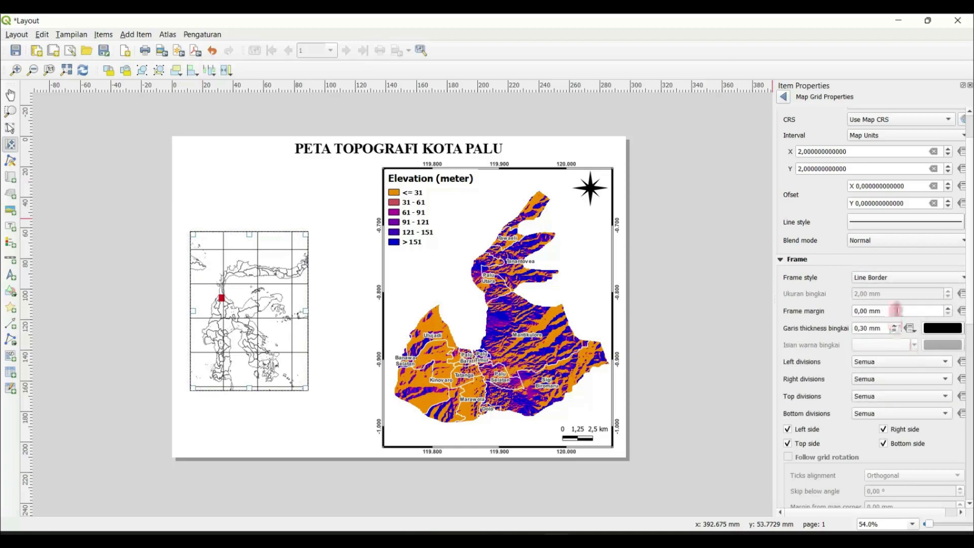
Enable coordinates on the Peta 2 grid and set the left and right labels to Vertical Ascending.
scroll(836, 338, "down", 10)
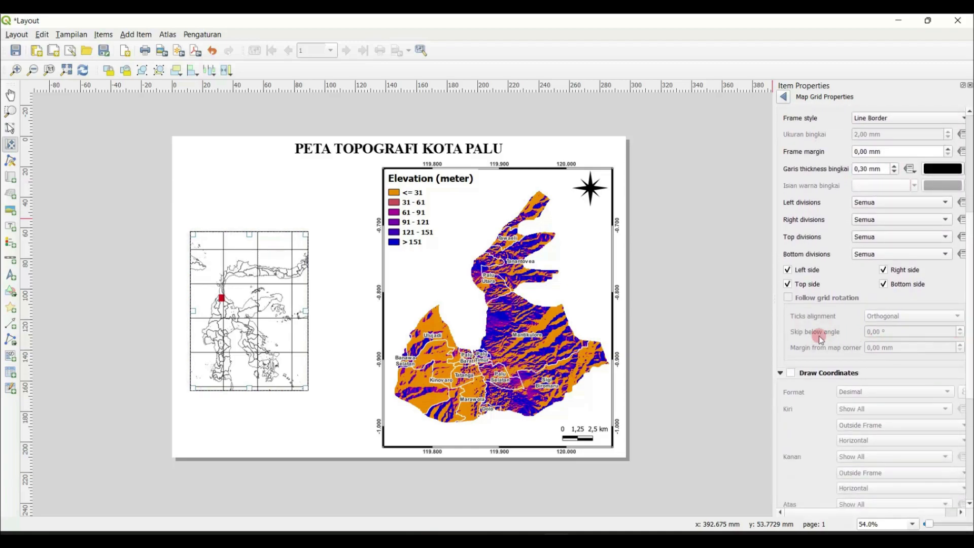
left_click(791, 373)
scroll(969, 355, "down", 6)
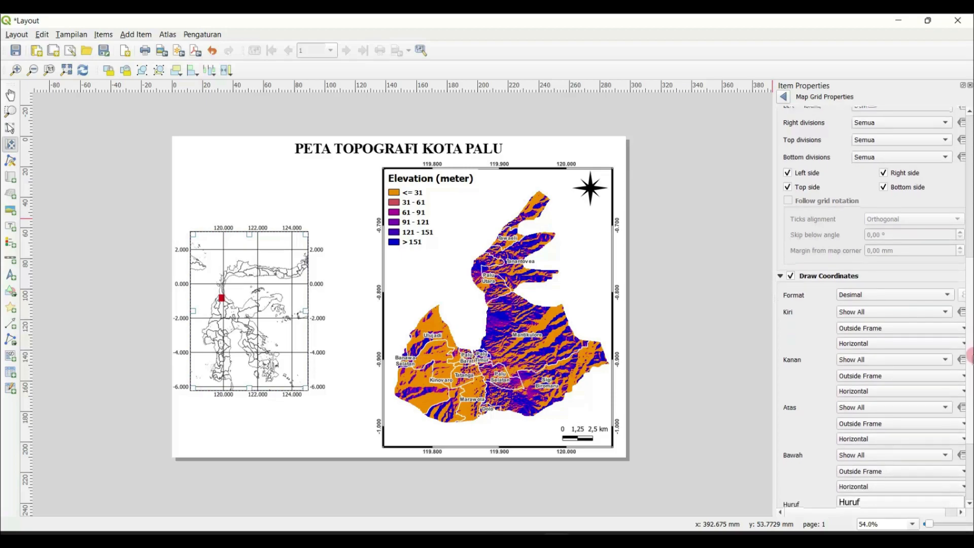
left_click(891, 343)
left_click(888, 354)
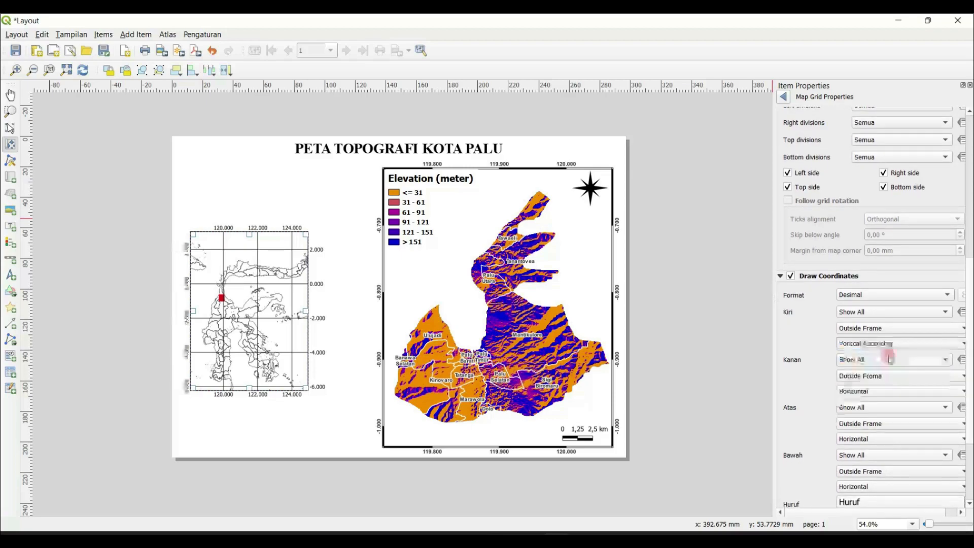
left_click(909, 393)
left_click(895, 406)
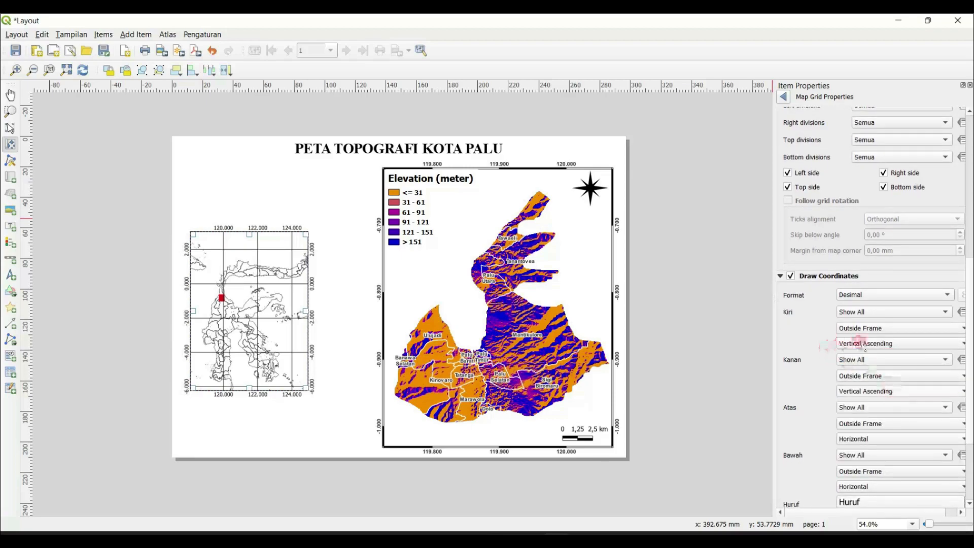
Set the coordinate labels' distance to the map frame to 0 mm and the coordinate precision to 2.
left_click_drag(969, 340, 969, 402)
left_click(947, 405)
left_click(948, 405)
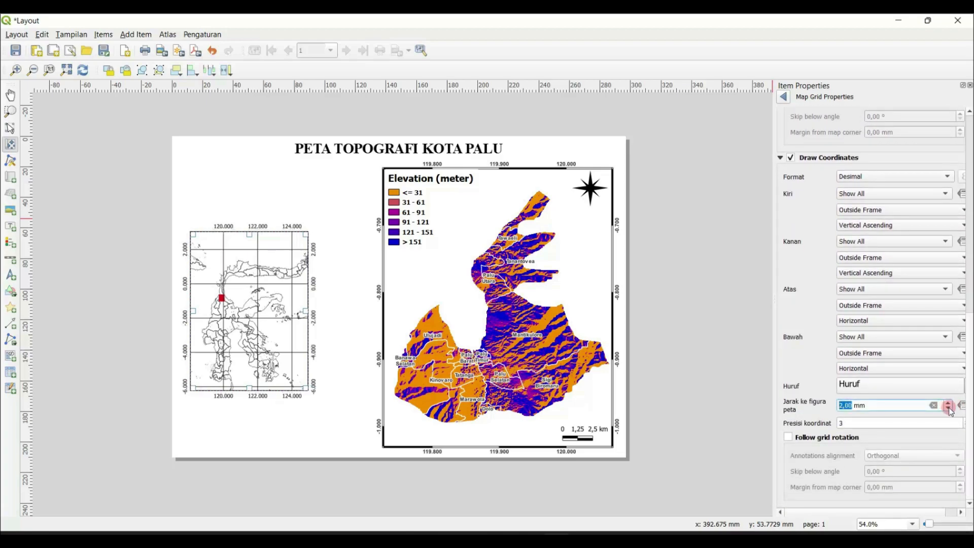
left_click(948, 409)
left_click(948, 408)
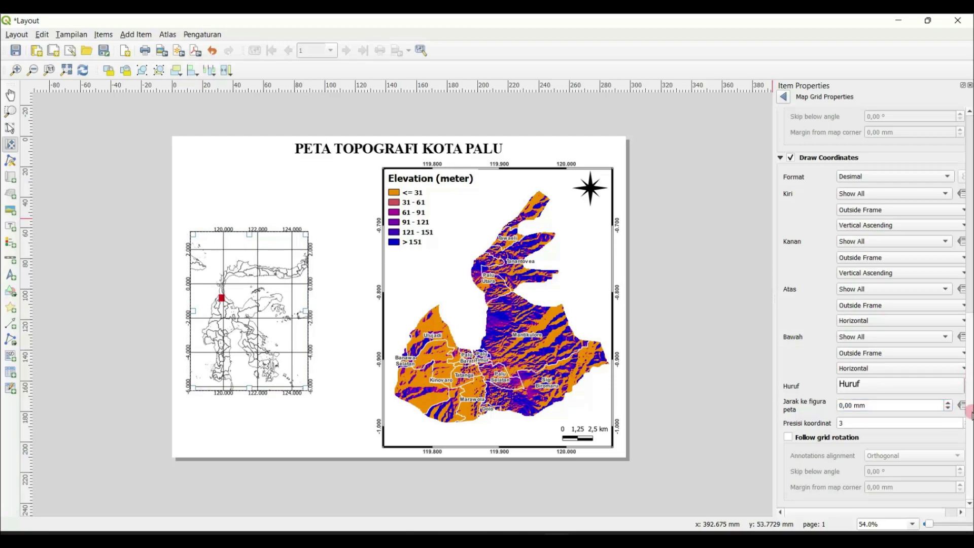
double_click(837, 422)
type("2")
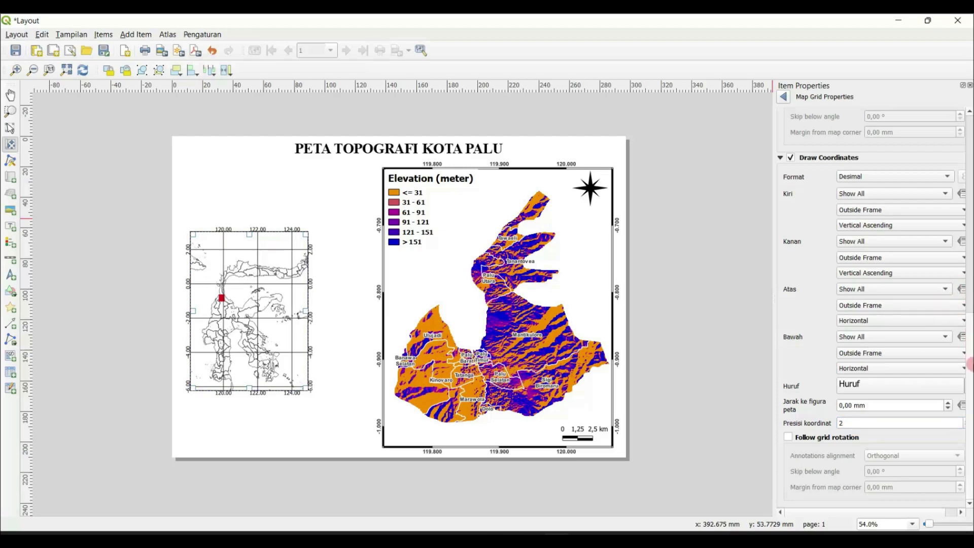
Lower the opacity of the Peta 2 grid lines to about 19% and return to the map's main properties.
left_click_drag(970, 432, 963, 257)
left_click(914, 243)
left_click_drag(891, 225, 836, 229)
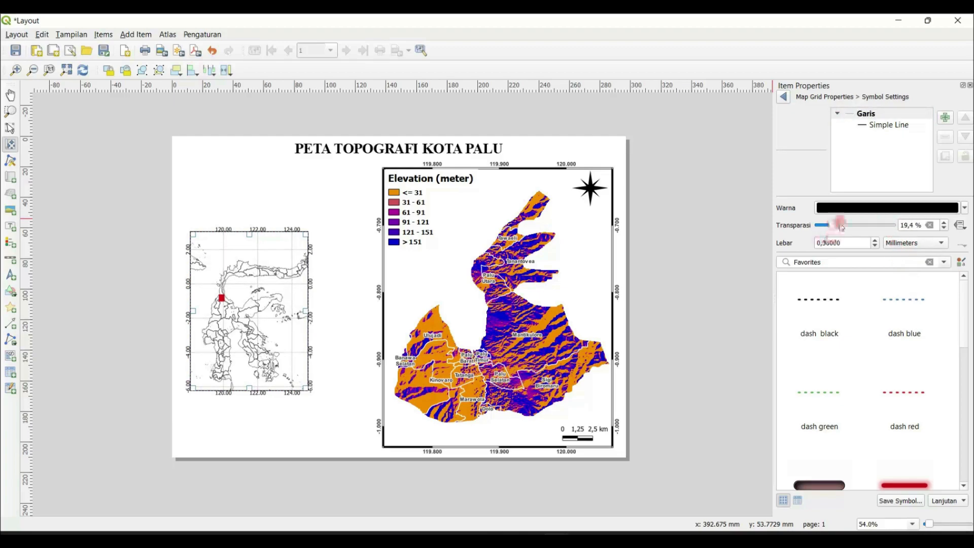
left_click(786, 97)
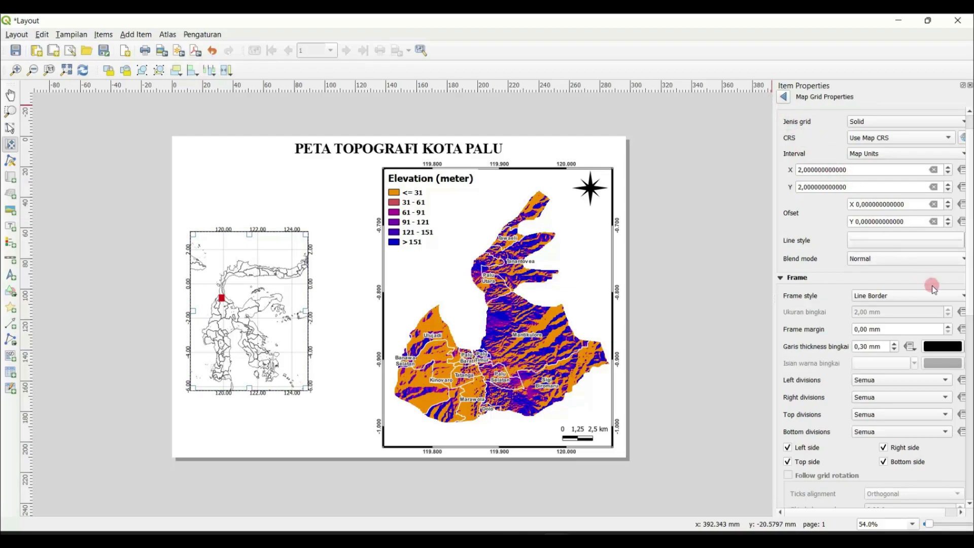
left_click_drag(971, 286, 971, 239)
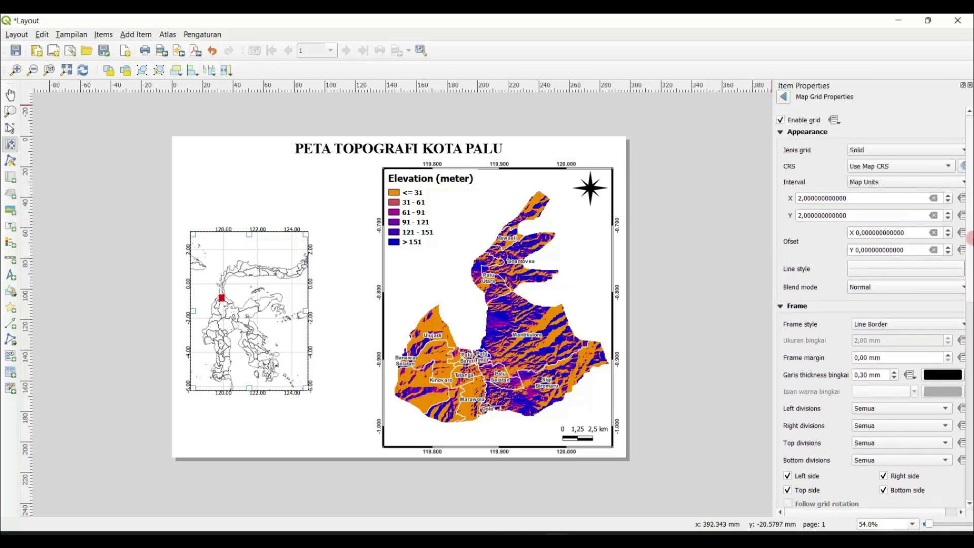
left_click(896, 166)
left_click(897, 188)
left_click_drag(970, 165, 959, 403)
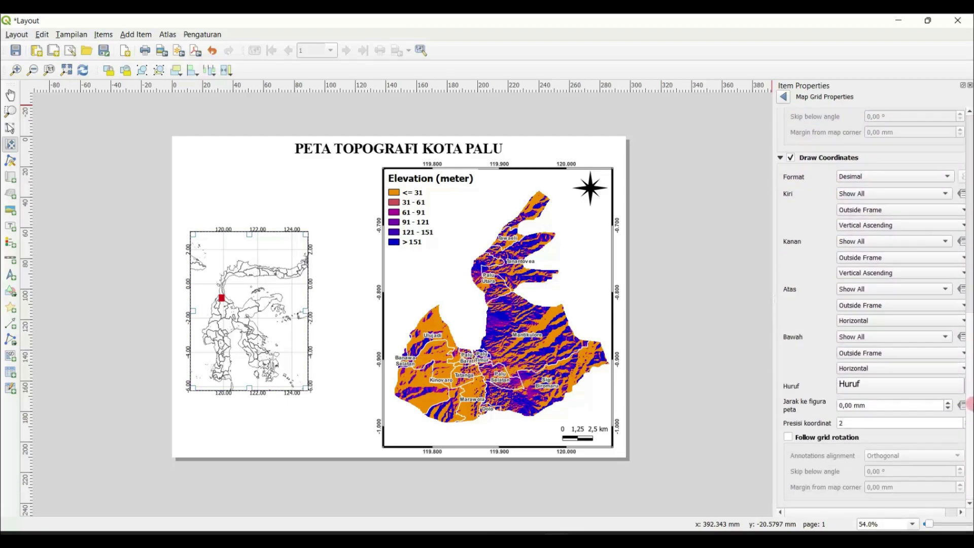
left_click(784, 95)
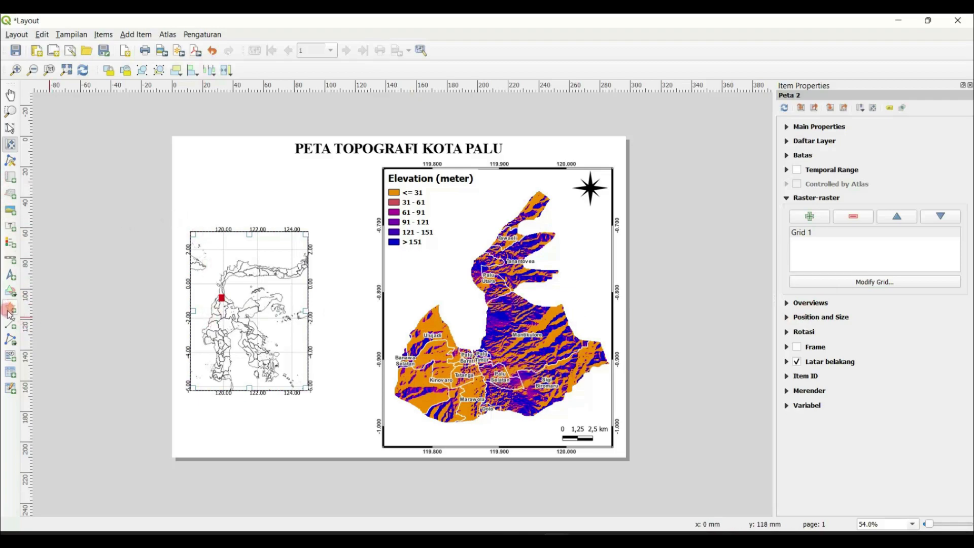
Draw a polyline from the main map frame's upper-left corner to the red Palu marker on the inset map.
left_click(11, 341)
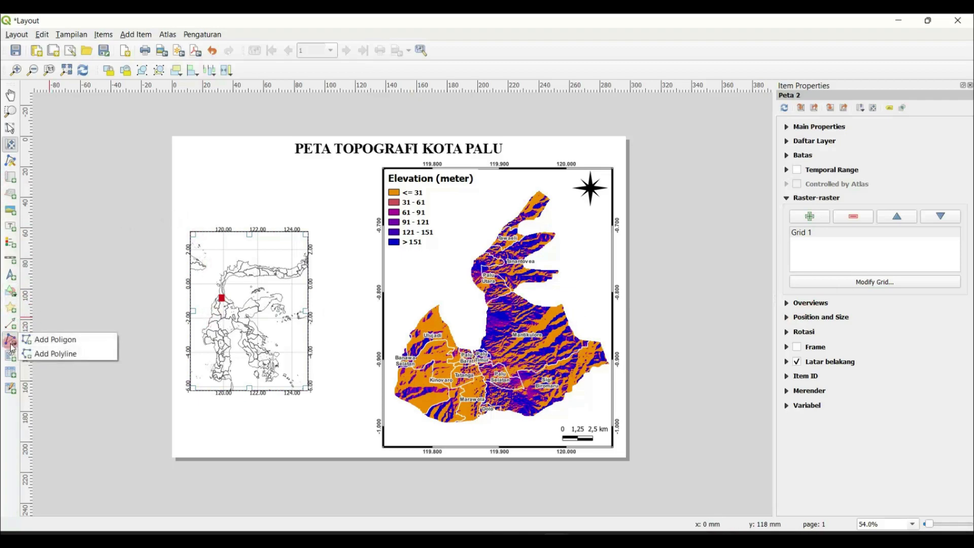
left_click(38, 355)
left_click(381, 173)
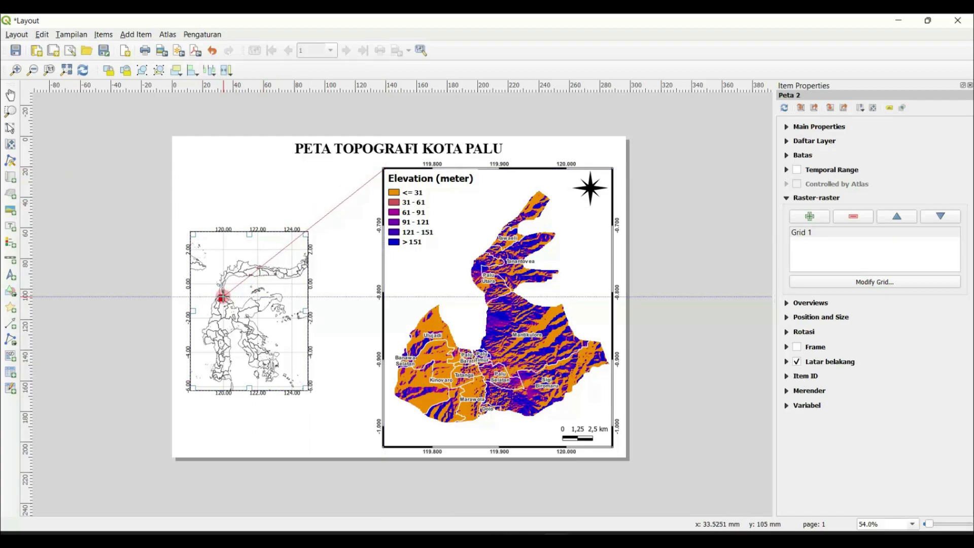
left_click(222, 299)
right_click(222, 298)
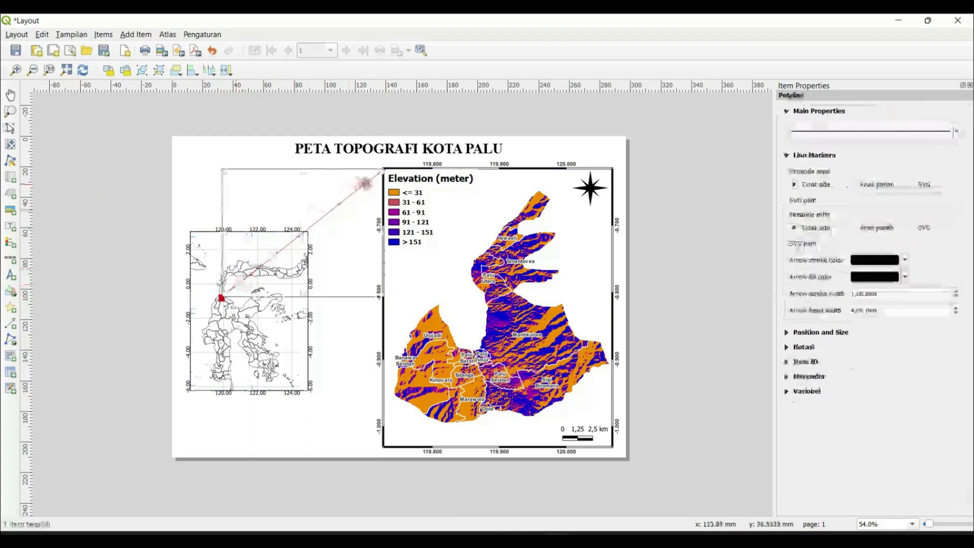
left_click(660, 170)
Nudge the upper connector line slightly down and to the right to meet the main map's corner, and deselect it.
left_click(357, 190)
left_click(358, 190)
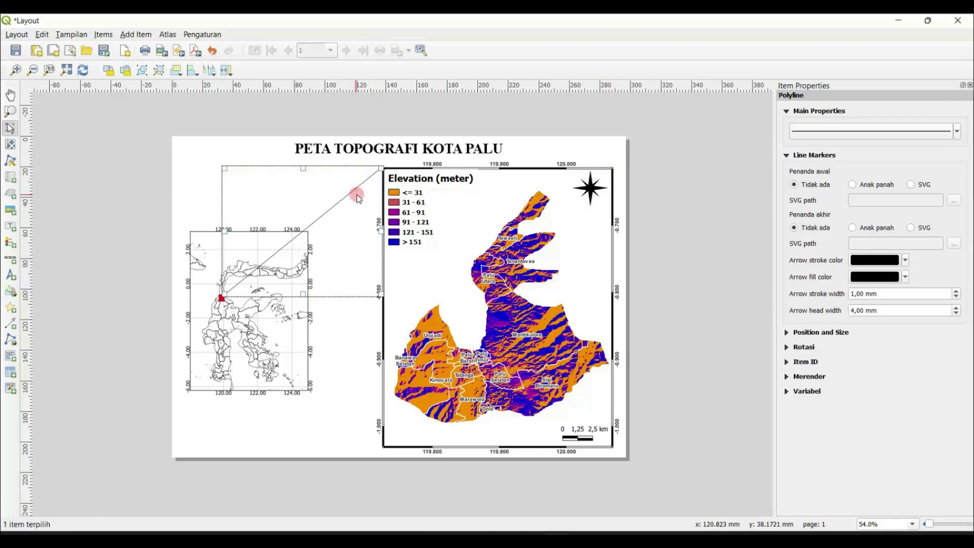
key("Down")
key("Right")
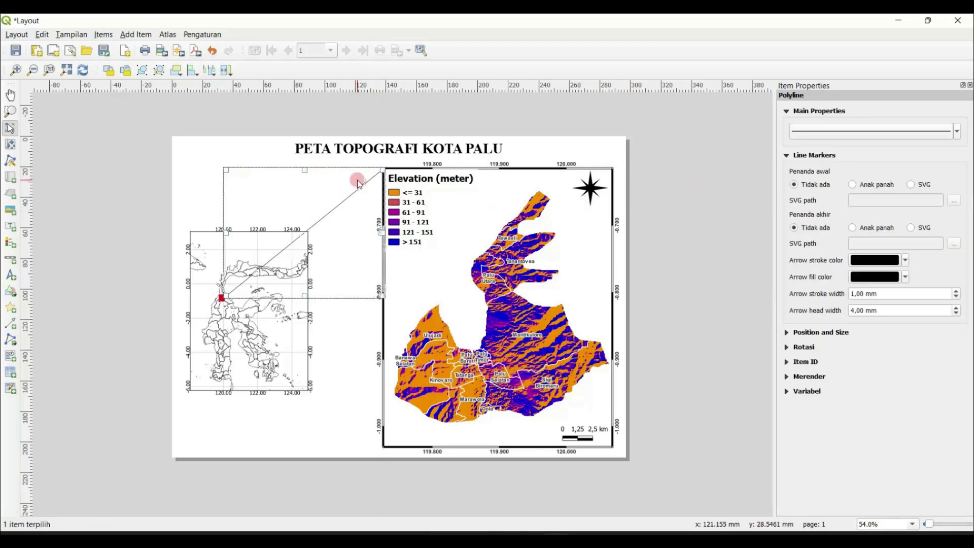
left_click(712, 210)
Draw a second polyline from the red marker on the inset map to the main map frame's lower-left corner.
left_click(11, 341)
left_click(92, 355)
left_click(221, 299)
left_click(380, 448)
right_click(660, 325)
left_click(661, 326)
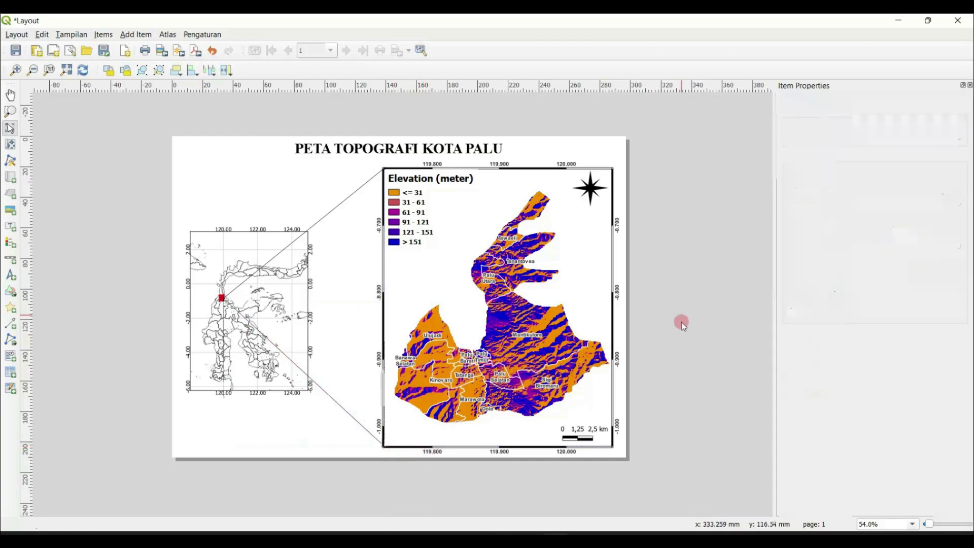
Shift the content of Peta 2 slightly up and to the left within its frame.
left_click(279, 302)
left_click(11, 146)
left_click_drag(285, 329, 275, 319)
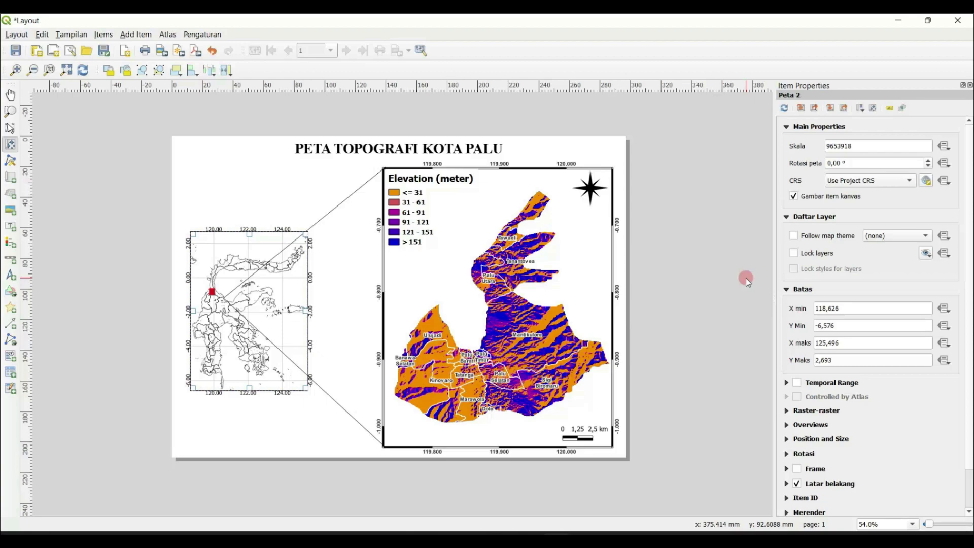
Export the layout as a PNG image named peta topografi in the LATIHAN folder at 300 dpi.
left_click(162, 50)
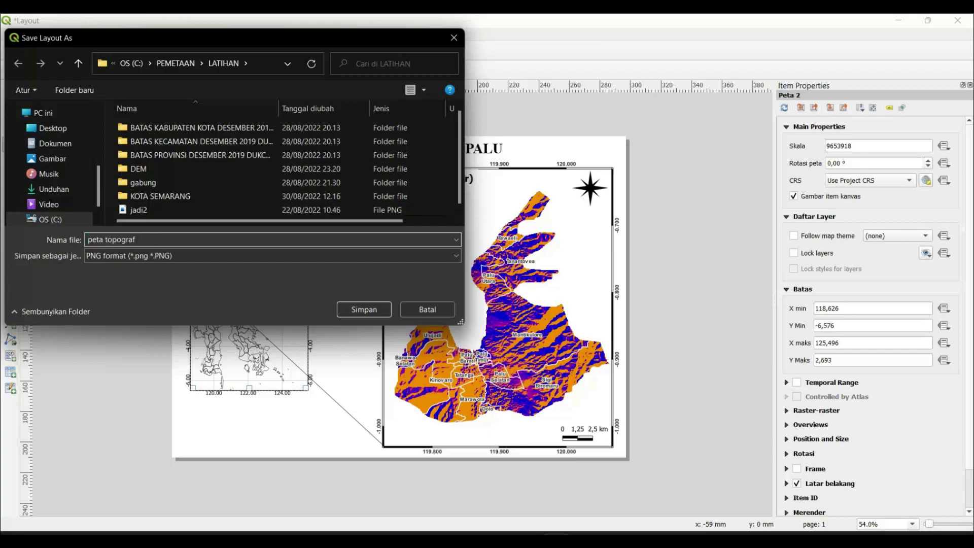
left_click(365, 310)
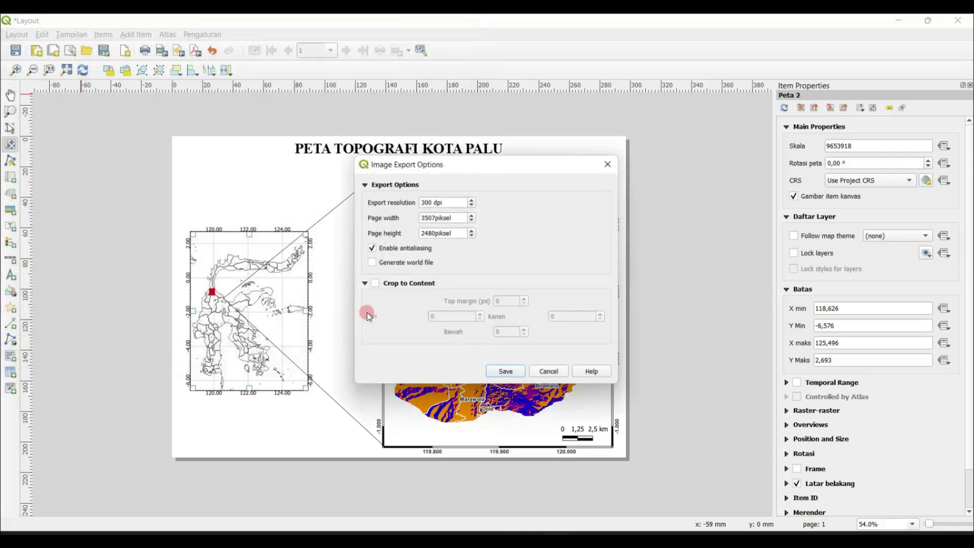
left_click(510, 376)
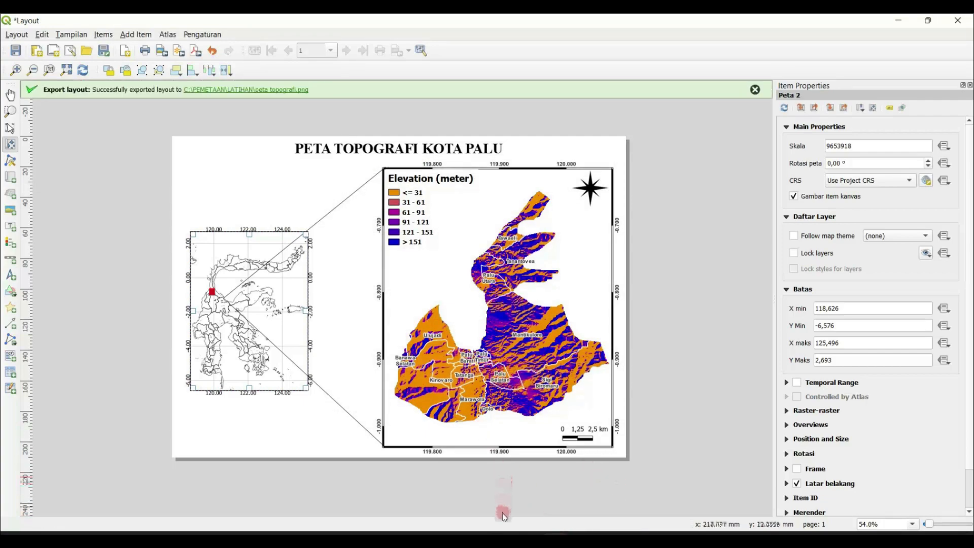
Open the folder containing the exported layout and view the peta topografi image.
left_click(262, 90)
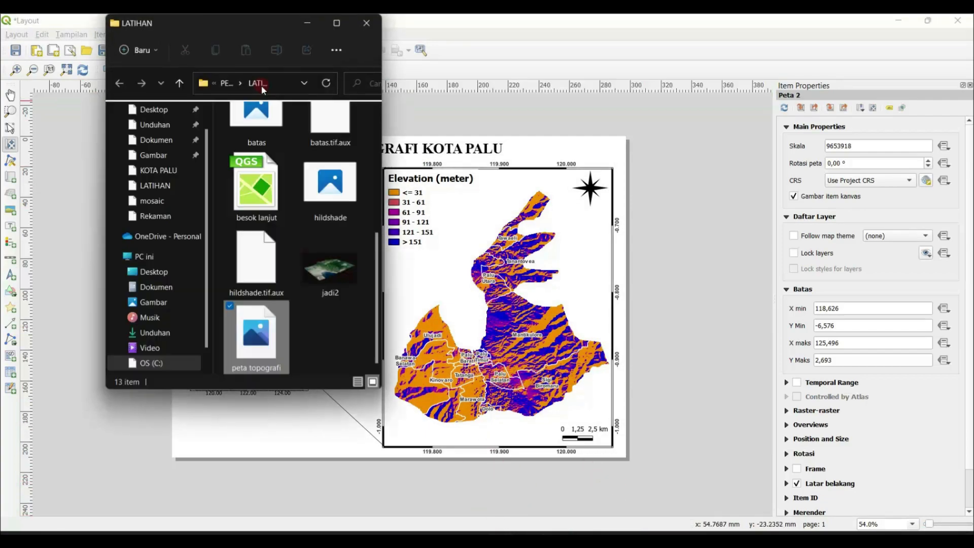
left_click(151, 260)
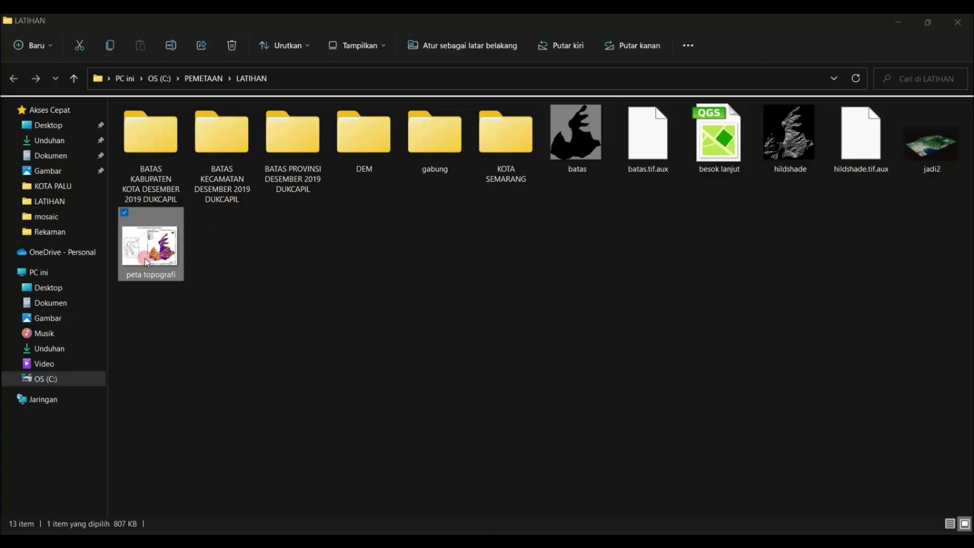
double_click(147, 262)
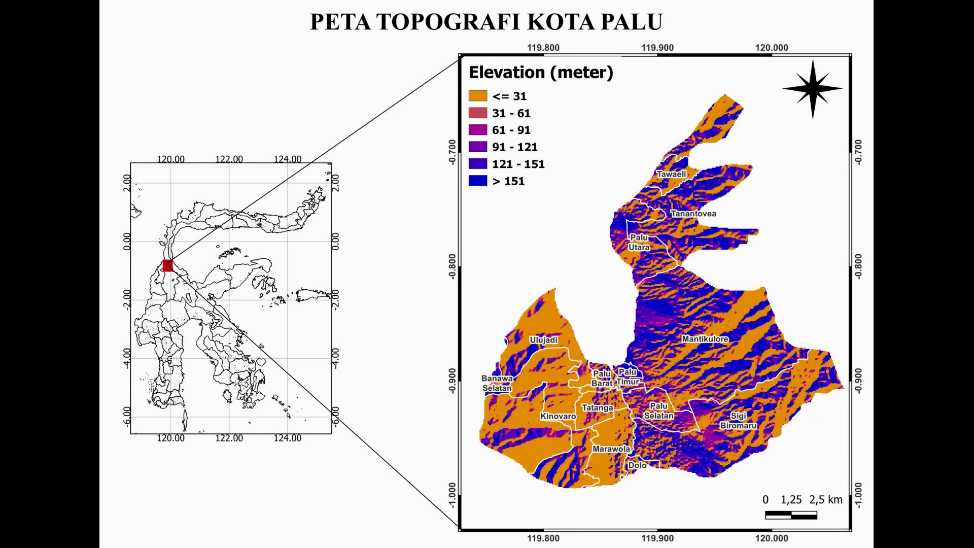